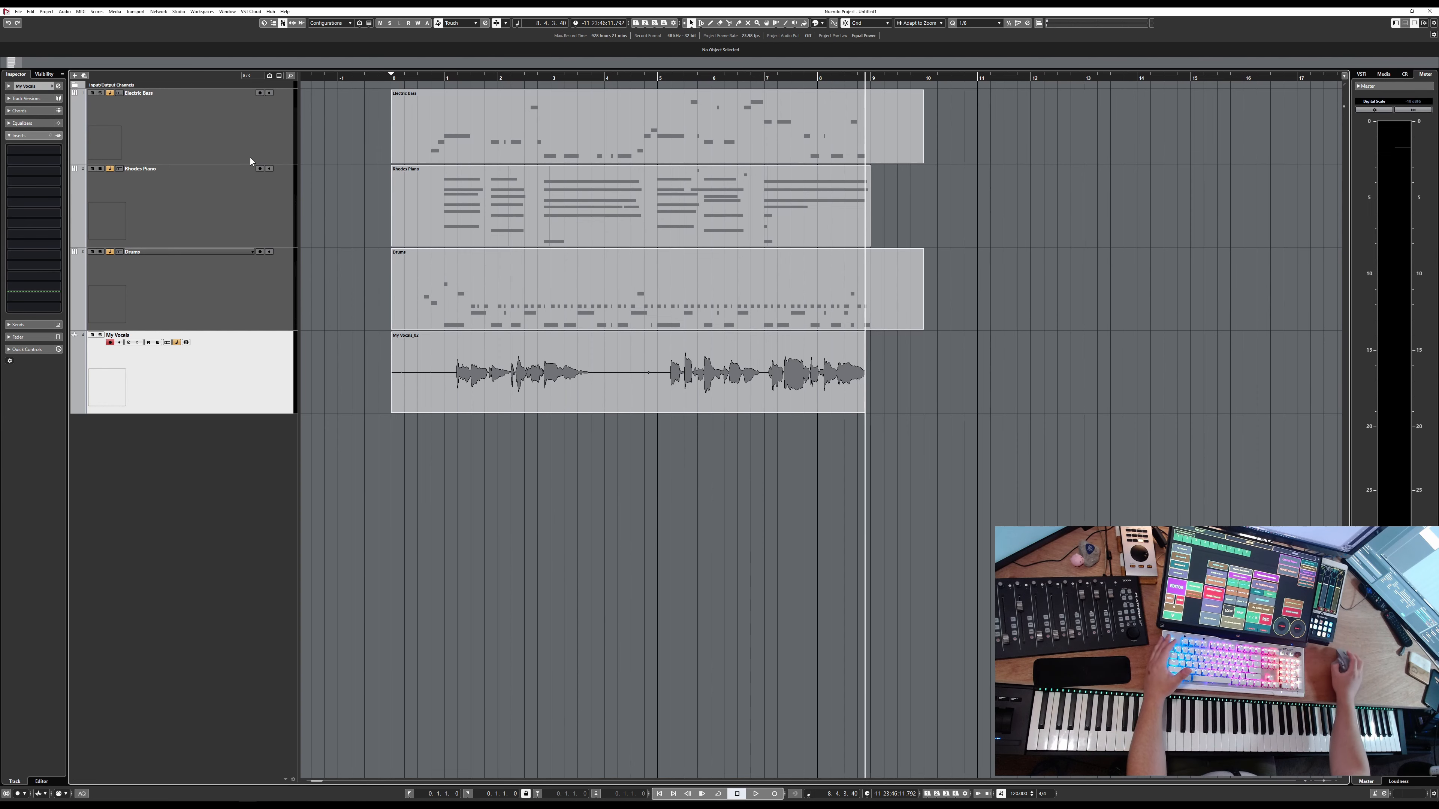
Step: Select the Electric Bass track and open the project's colour palette
click(242, 299)
click(218, 219)
click(215, 130)
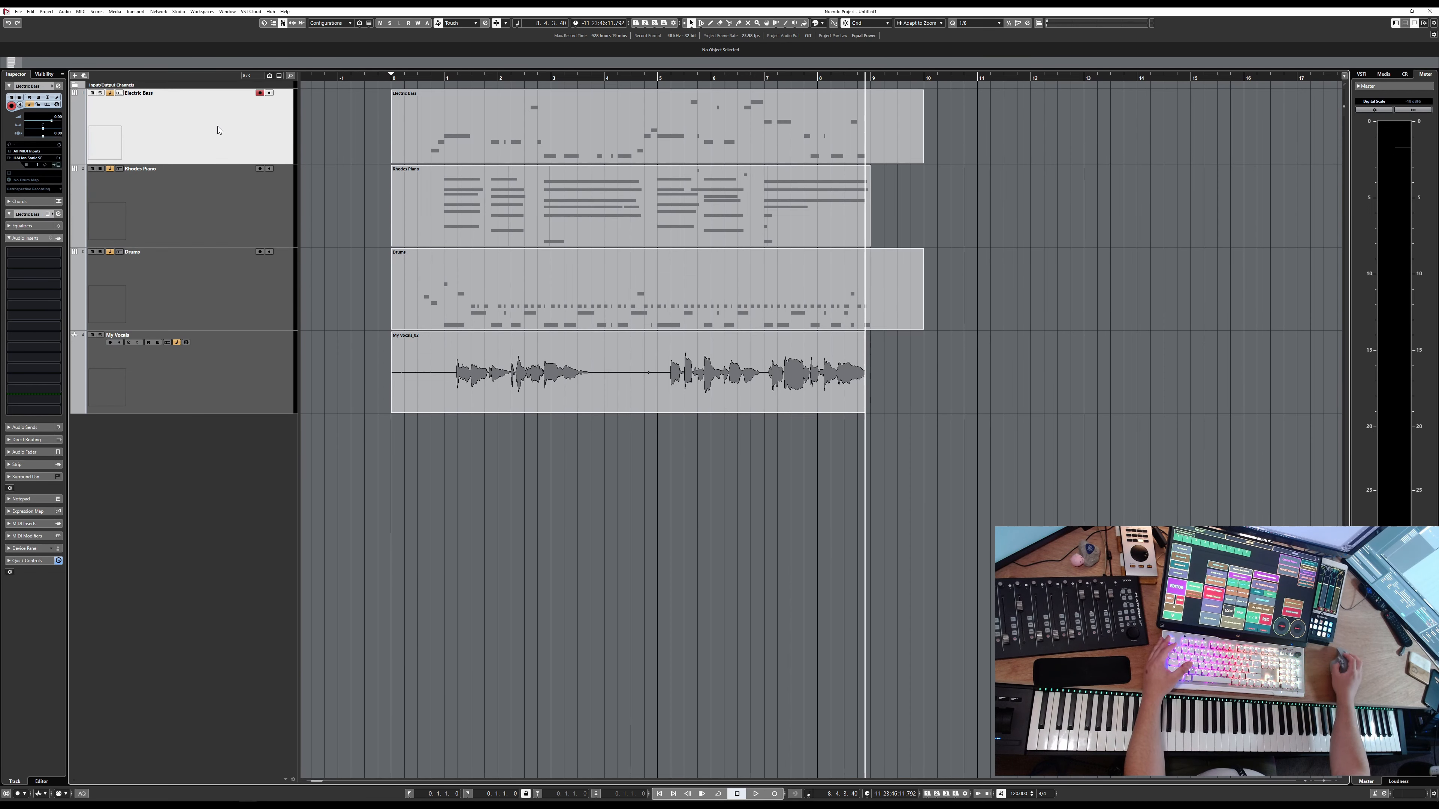
click(816, 23)
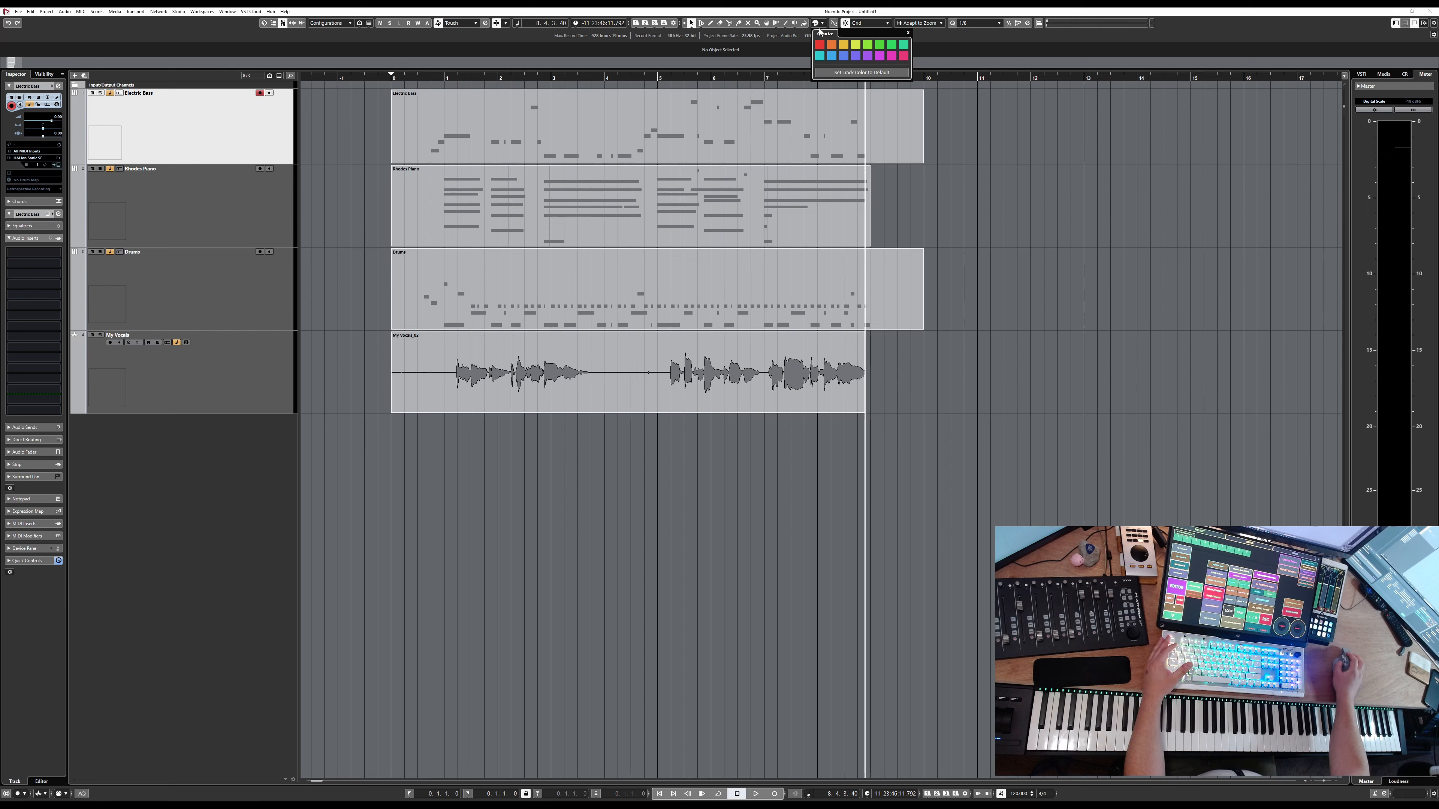
click(987, 34)
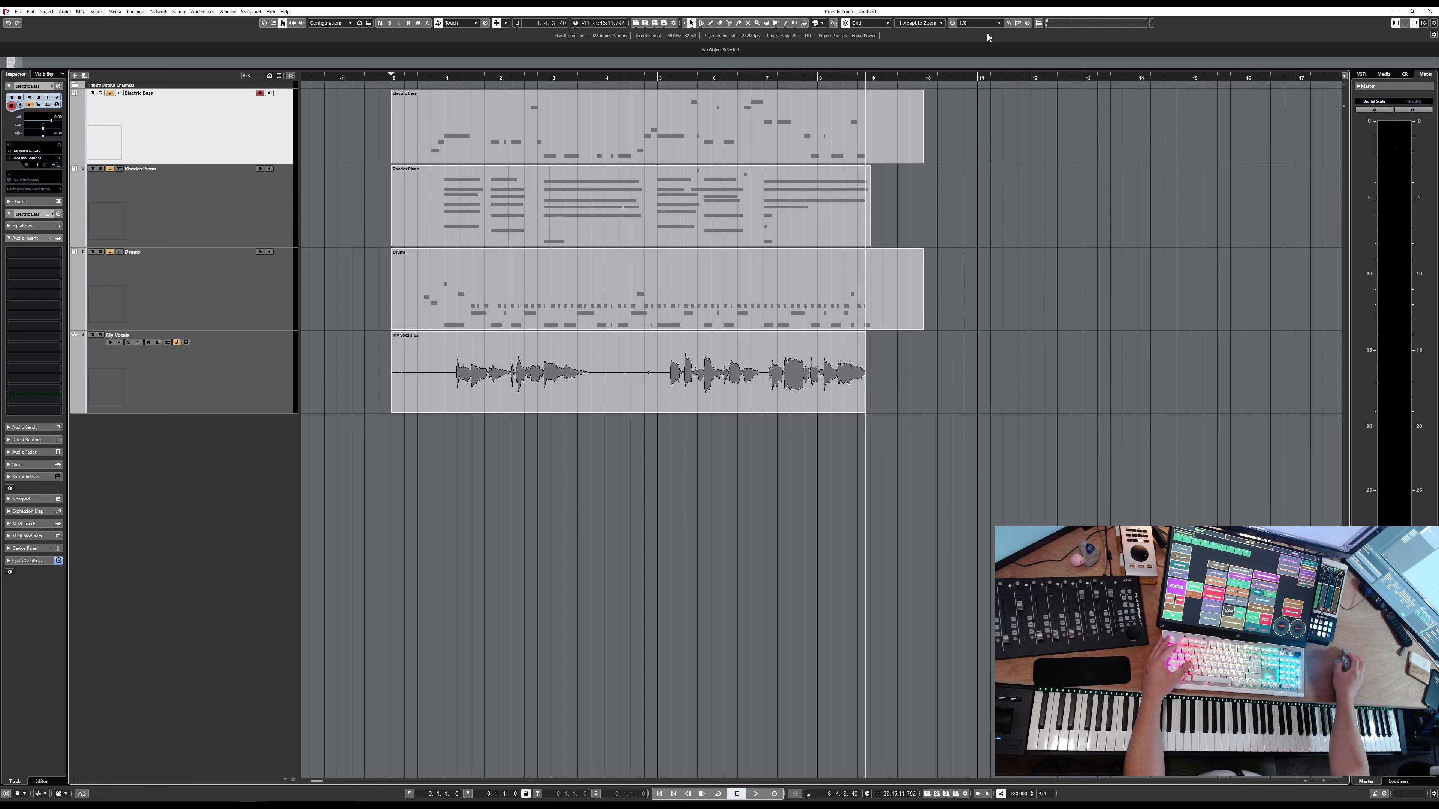
Step: Check the project toolbar's list of displayable elements for the Color Menu option
right_click(1297, 27)
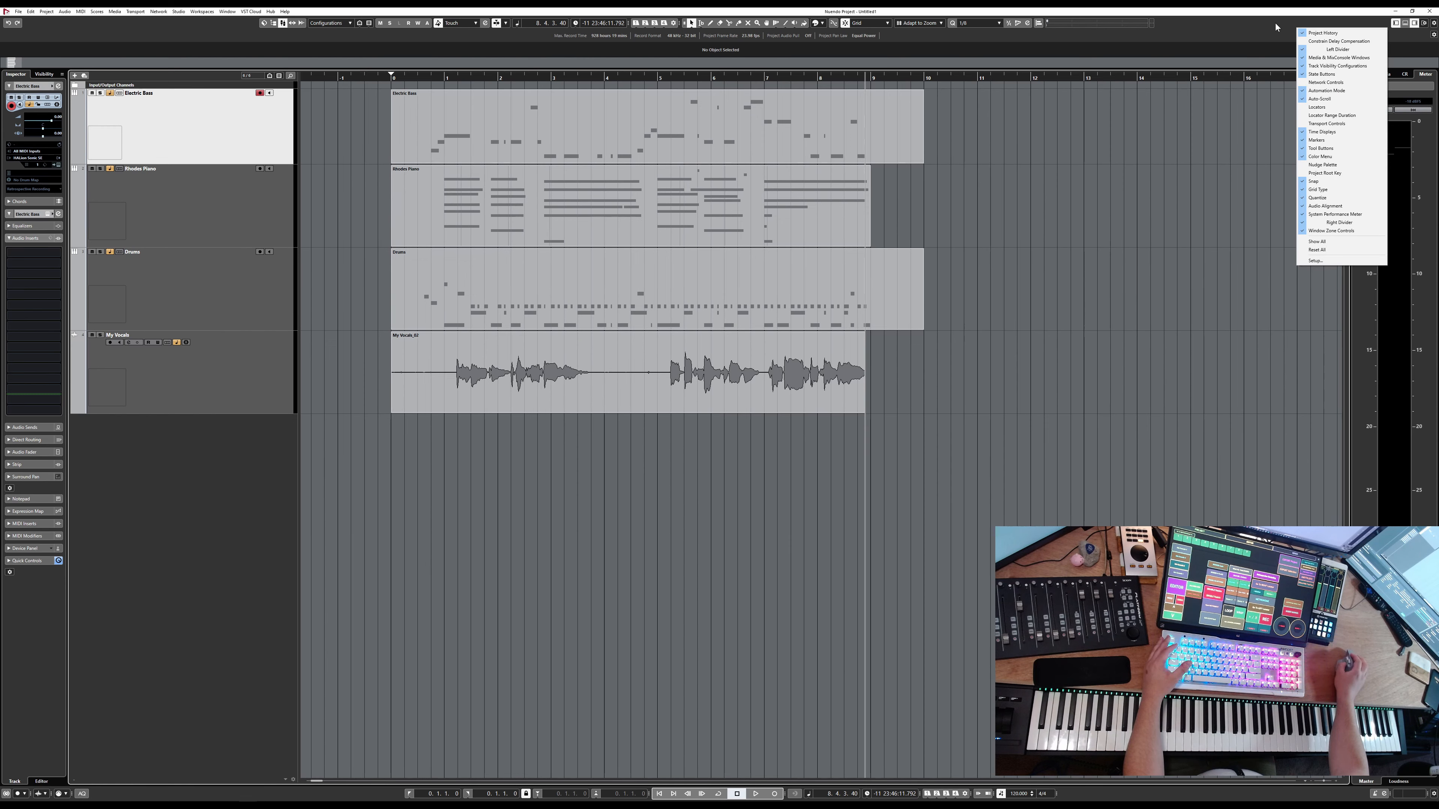
right_click(1214, 27)
right_click(1200, 26)
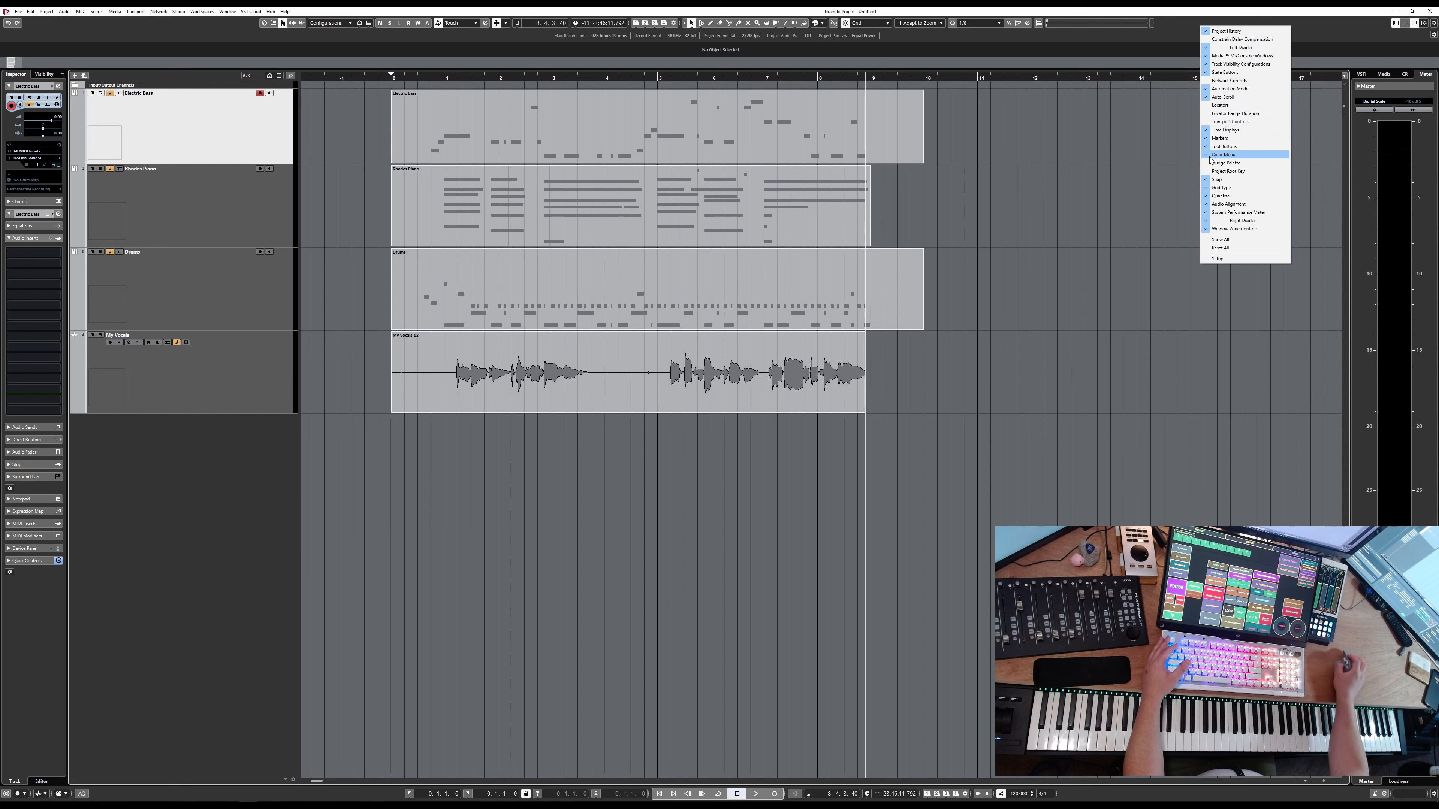
click(913, 45)
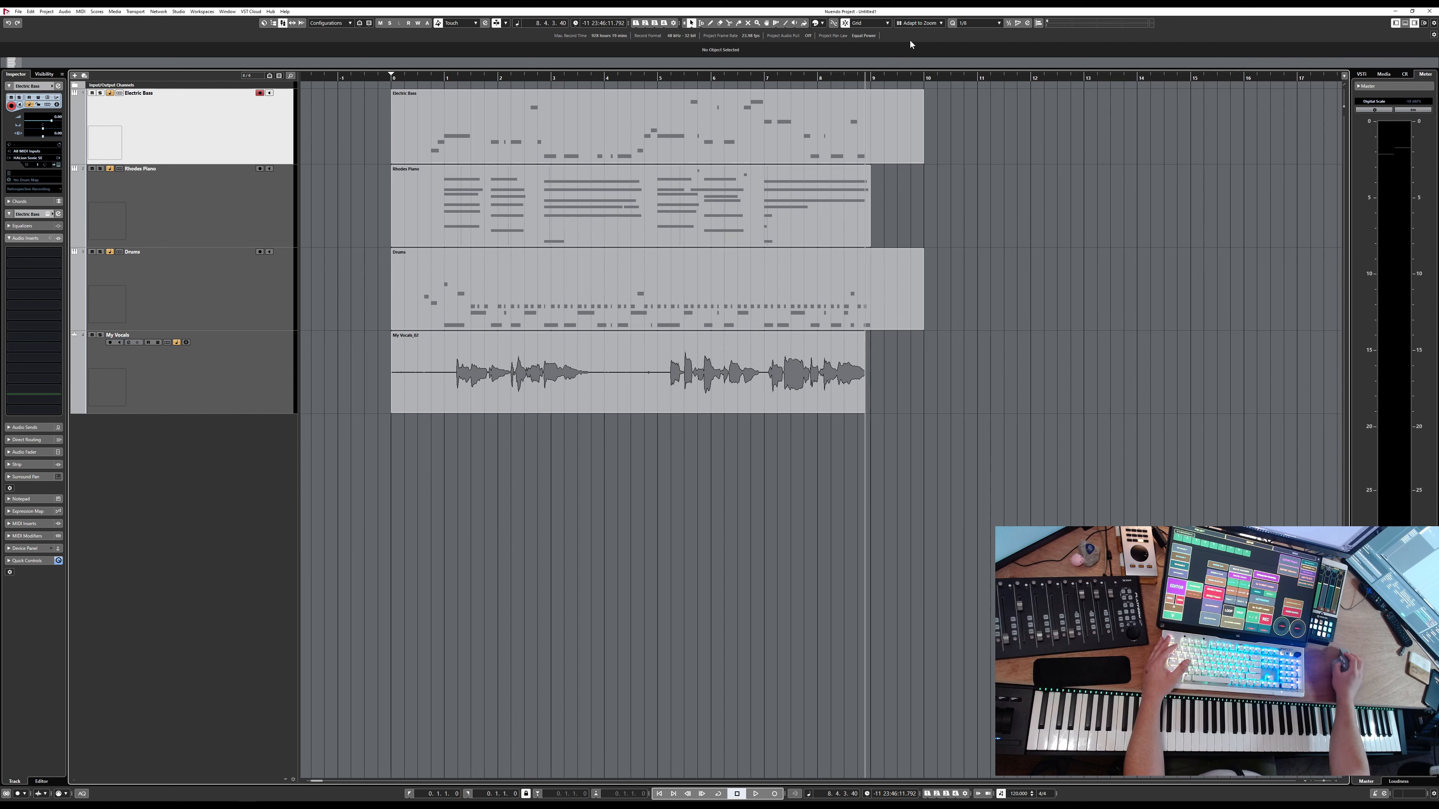
Step: Colour the selected Electric Bass track red
click(814, 24)
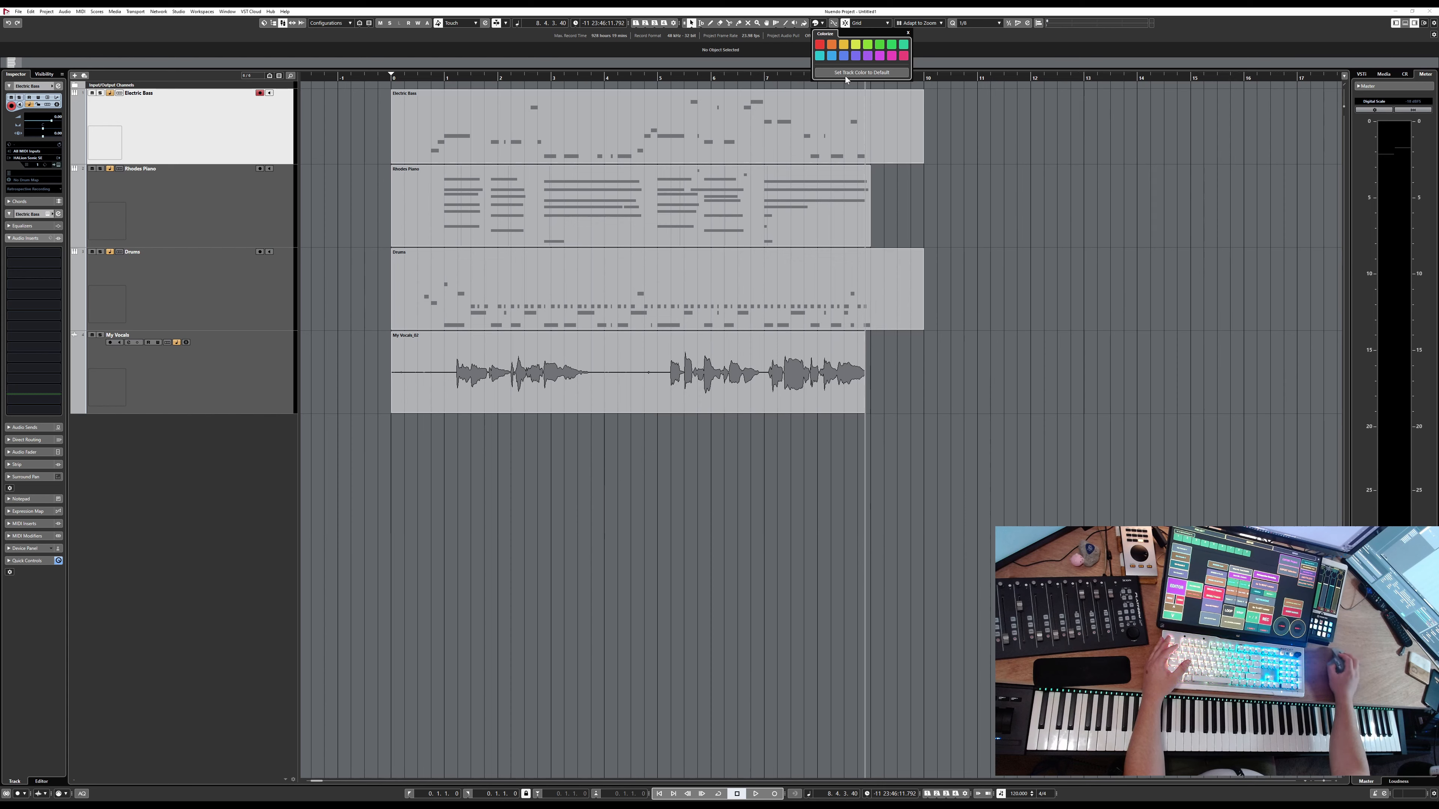
click(820, 45)
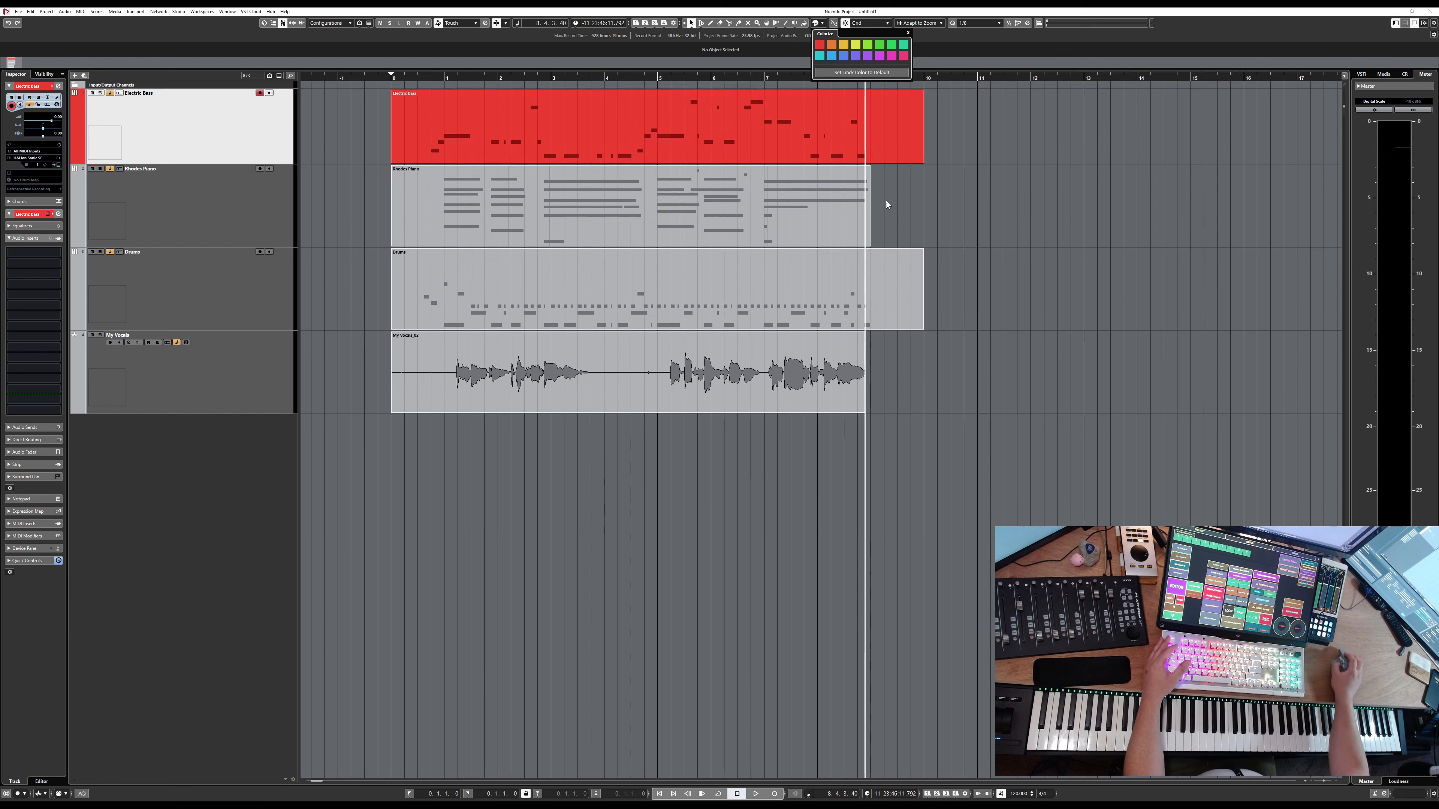
click(808, 451)
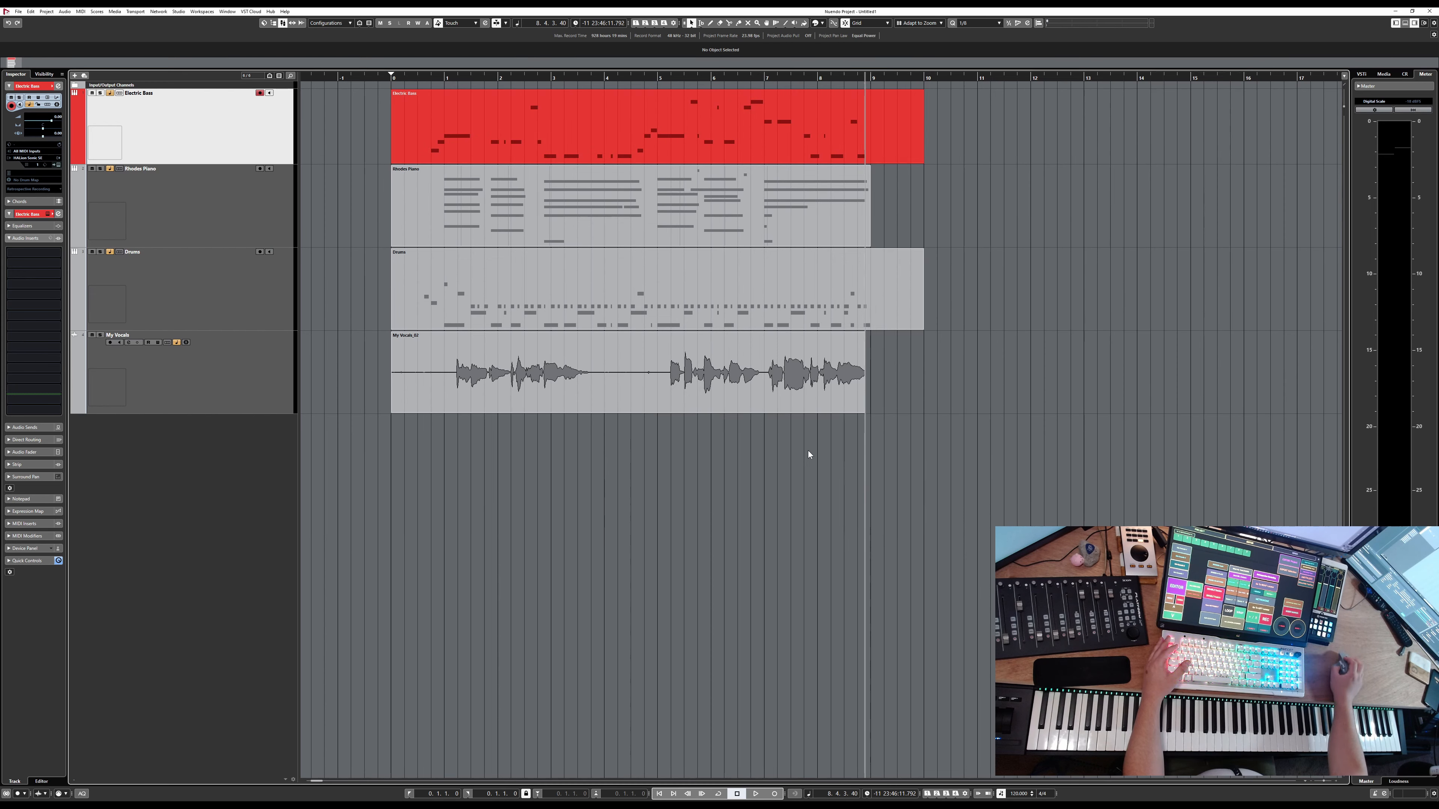
Step: Select the Rhodes Piano track and colour it turquoise
click(330, 193)
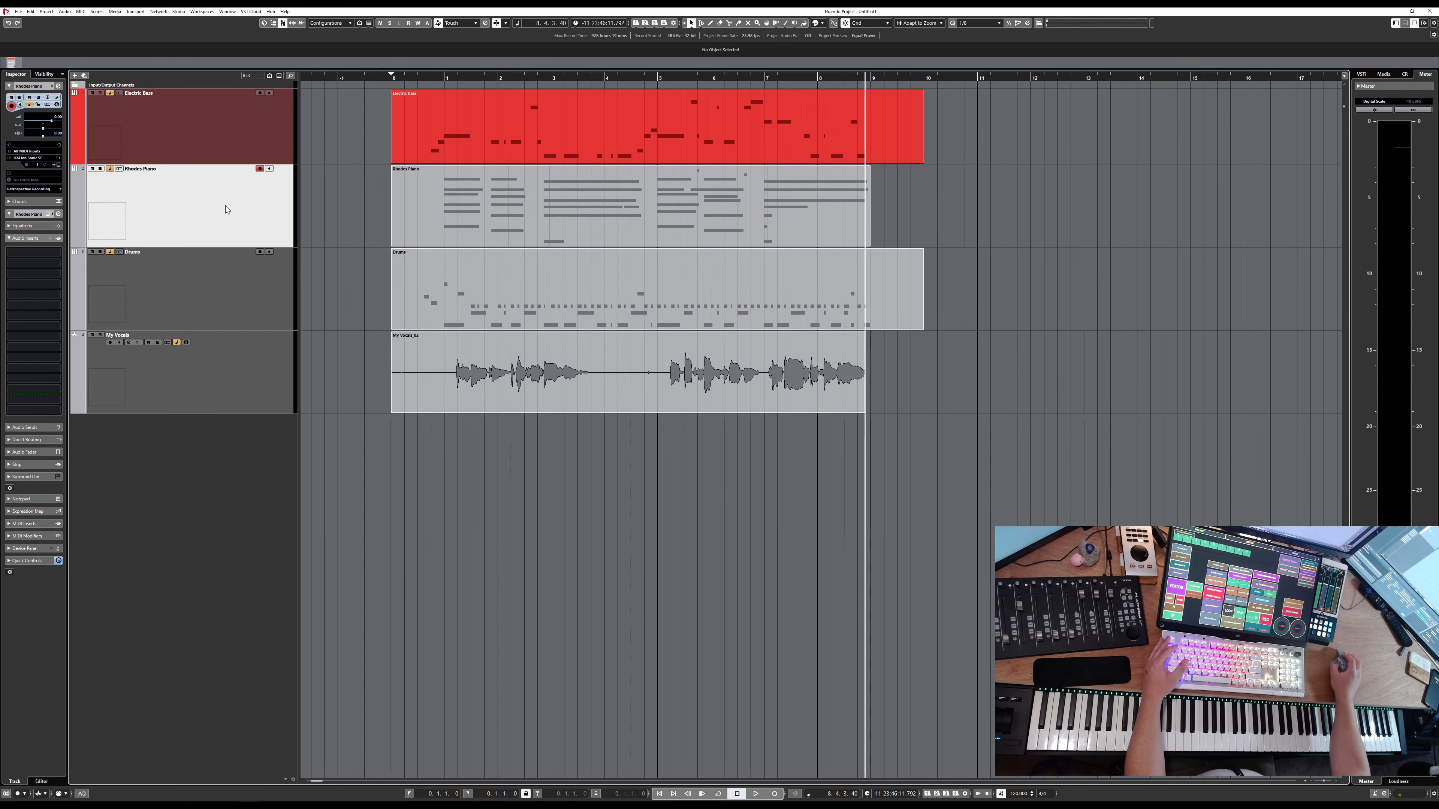
click(816, 23)
click(819, 55)
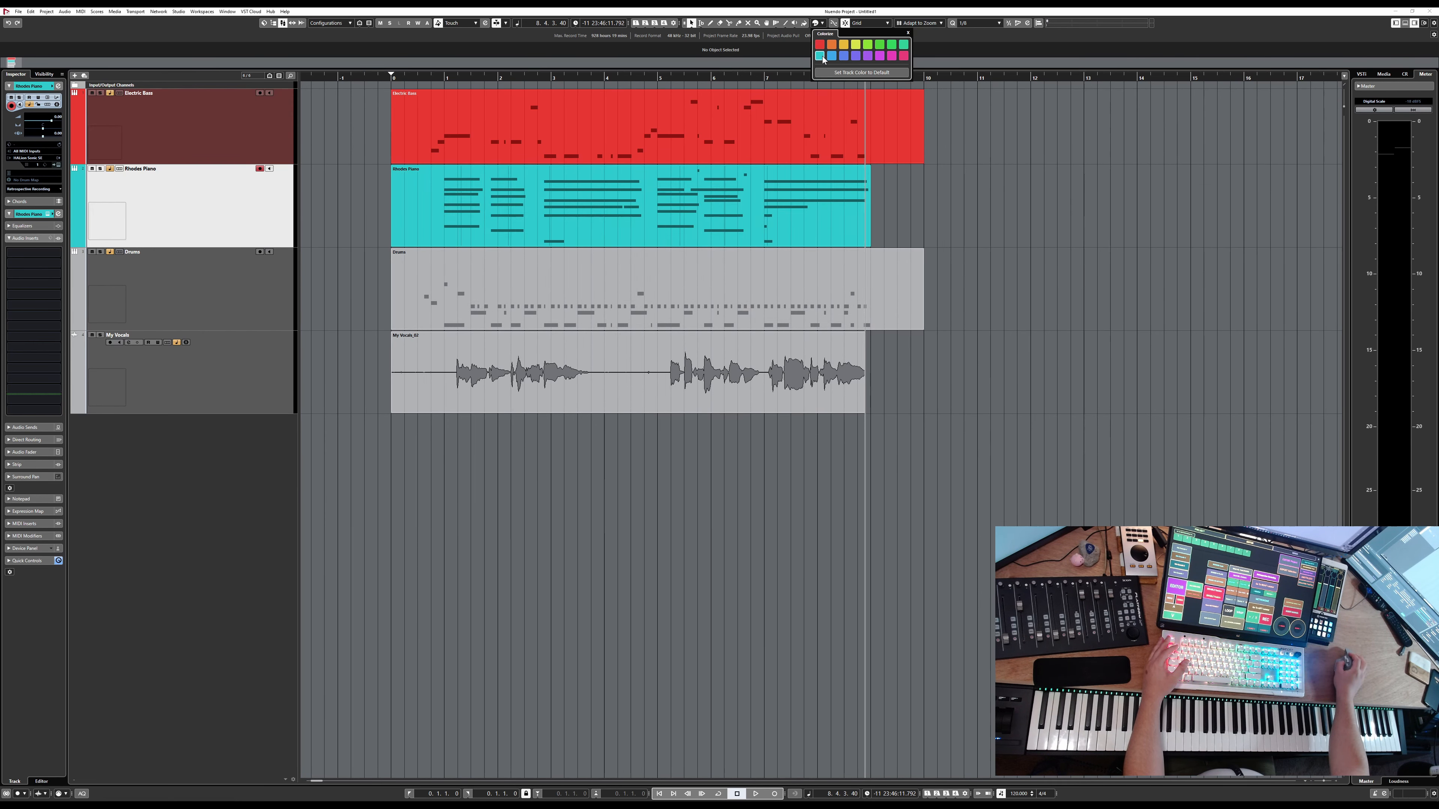
click(530, 474)
Step: Select the Drums track and colour it yellow
click(262, 307)
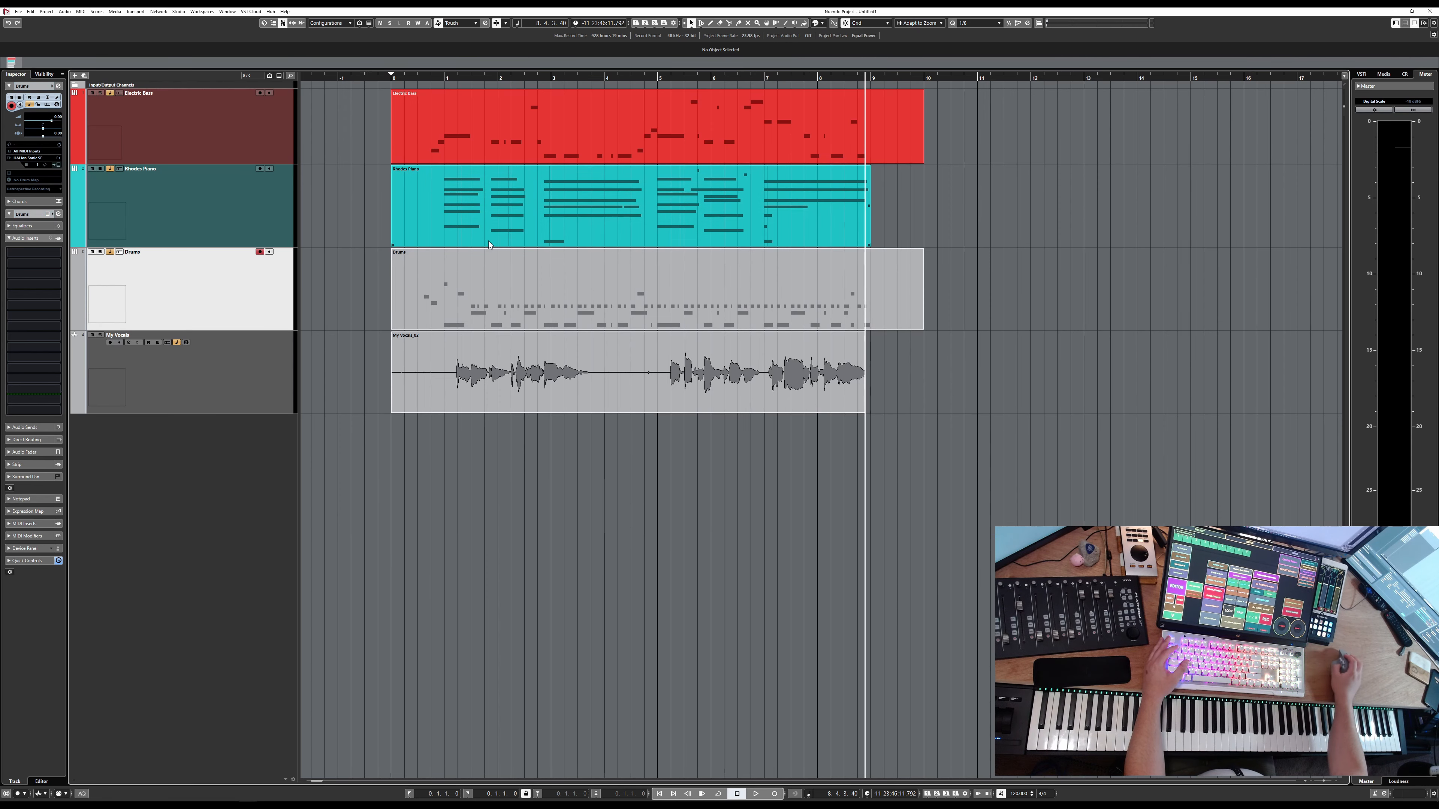
click(822, 24)
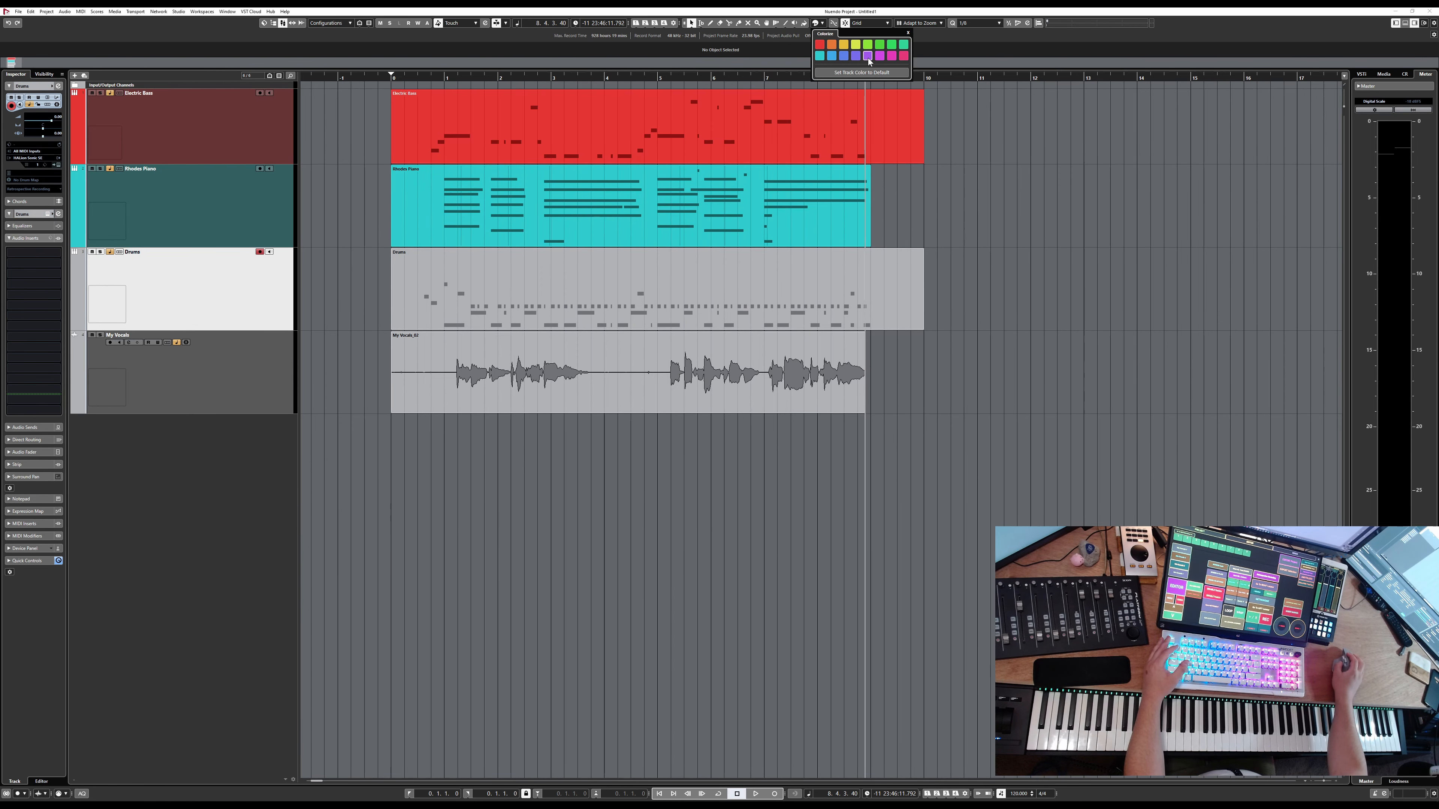
click(843, 44)
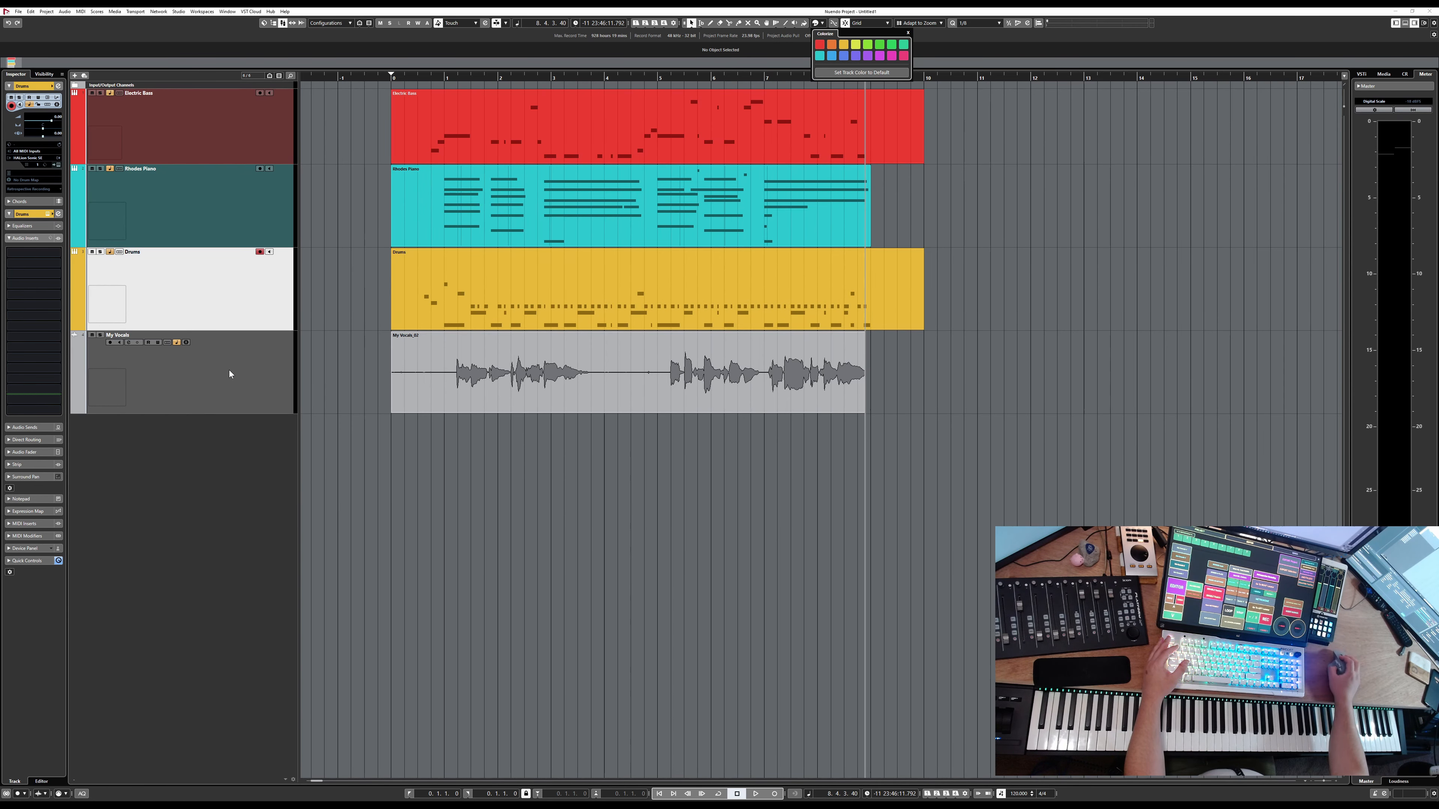
Step: Select the My Vocals track and colour it green
click(249, 366)
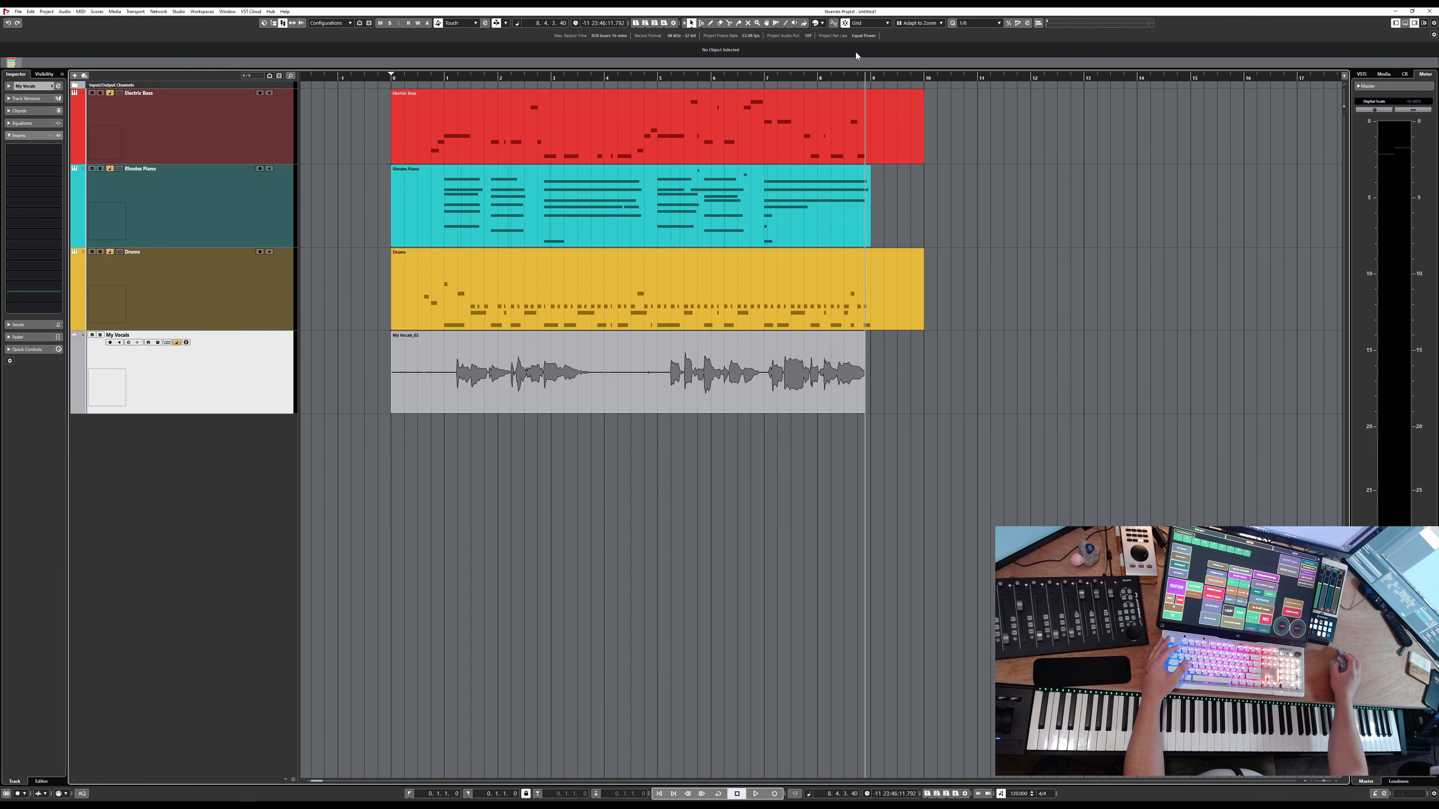
click(823, 24)
click(879, 45)
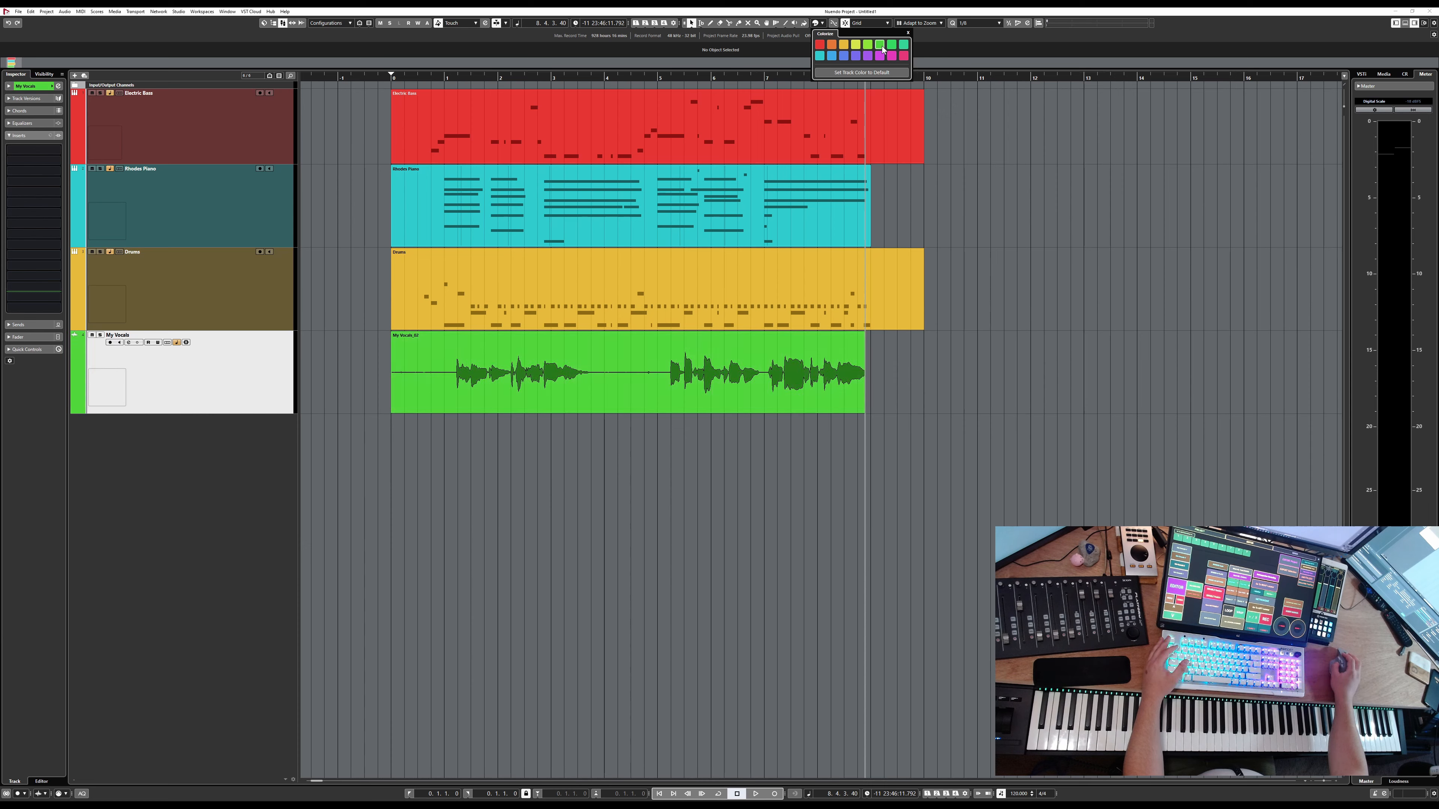
click(1025, 306)
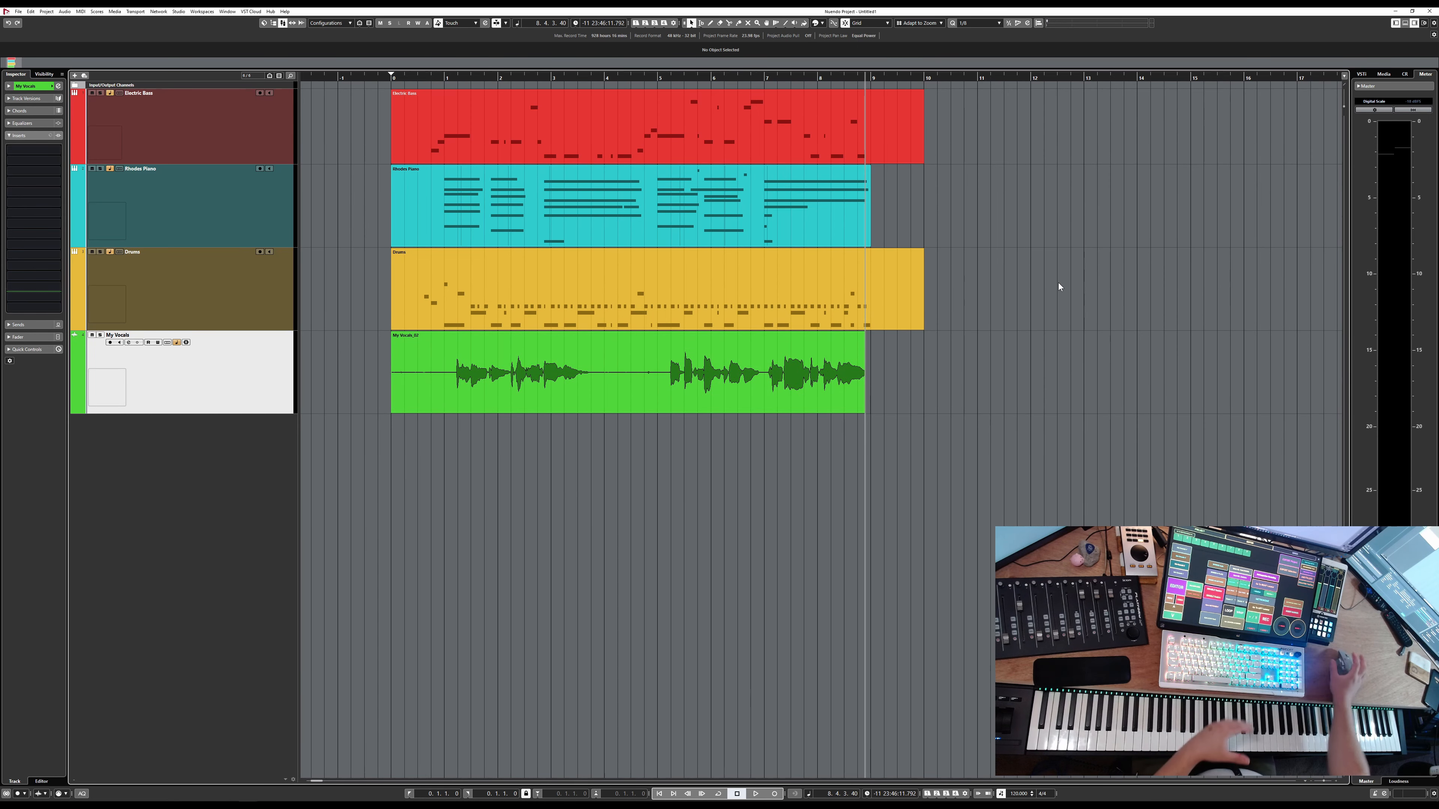
Step: Enlarge the tracks vertically and return the playhead to the start of the recorded parts
click(449, 233)
click(430, 264)
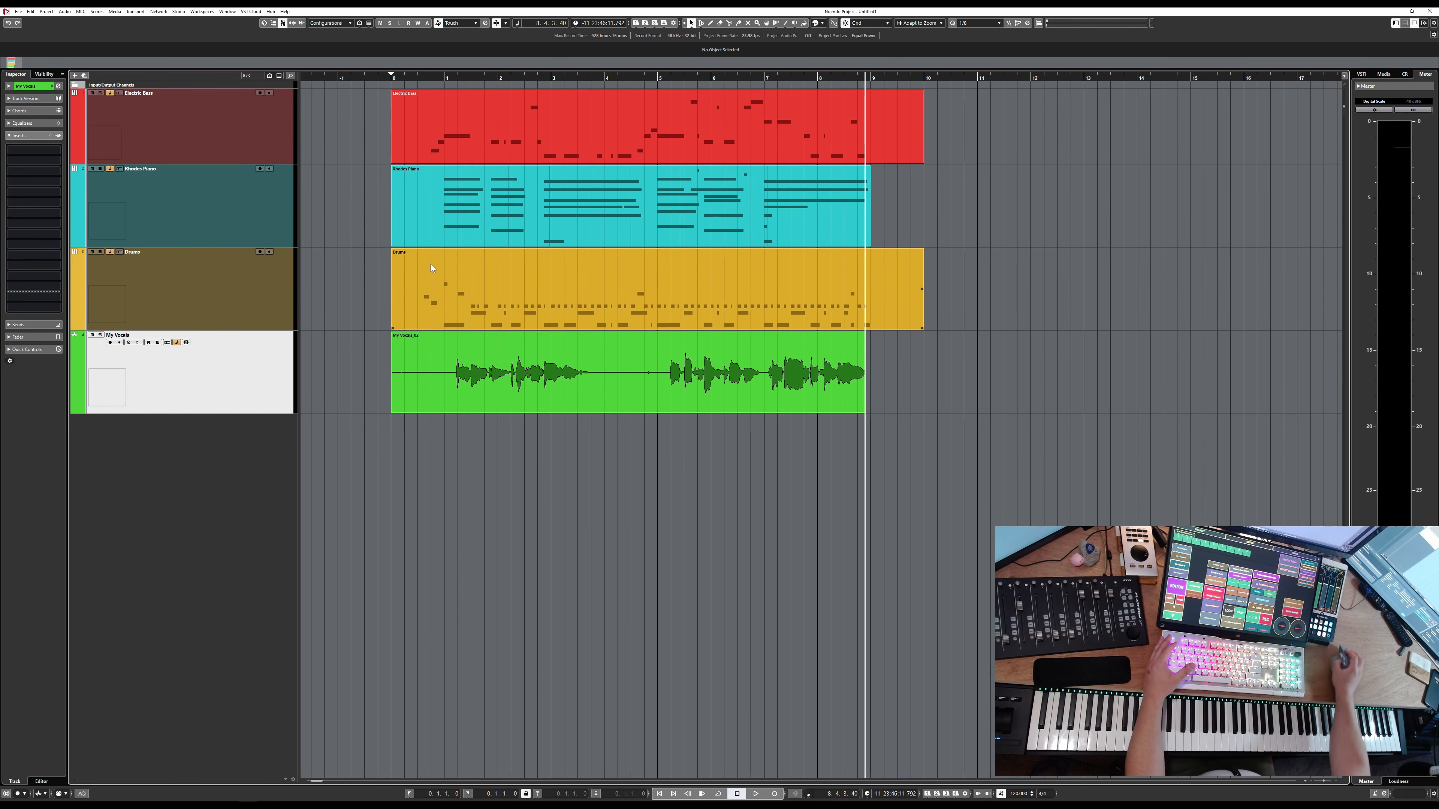
key(shift+h)
key(shift+h)
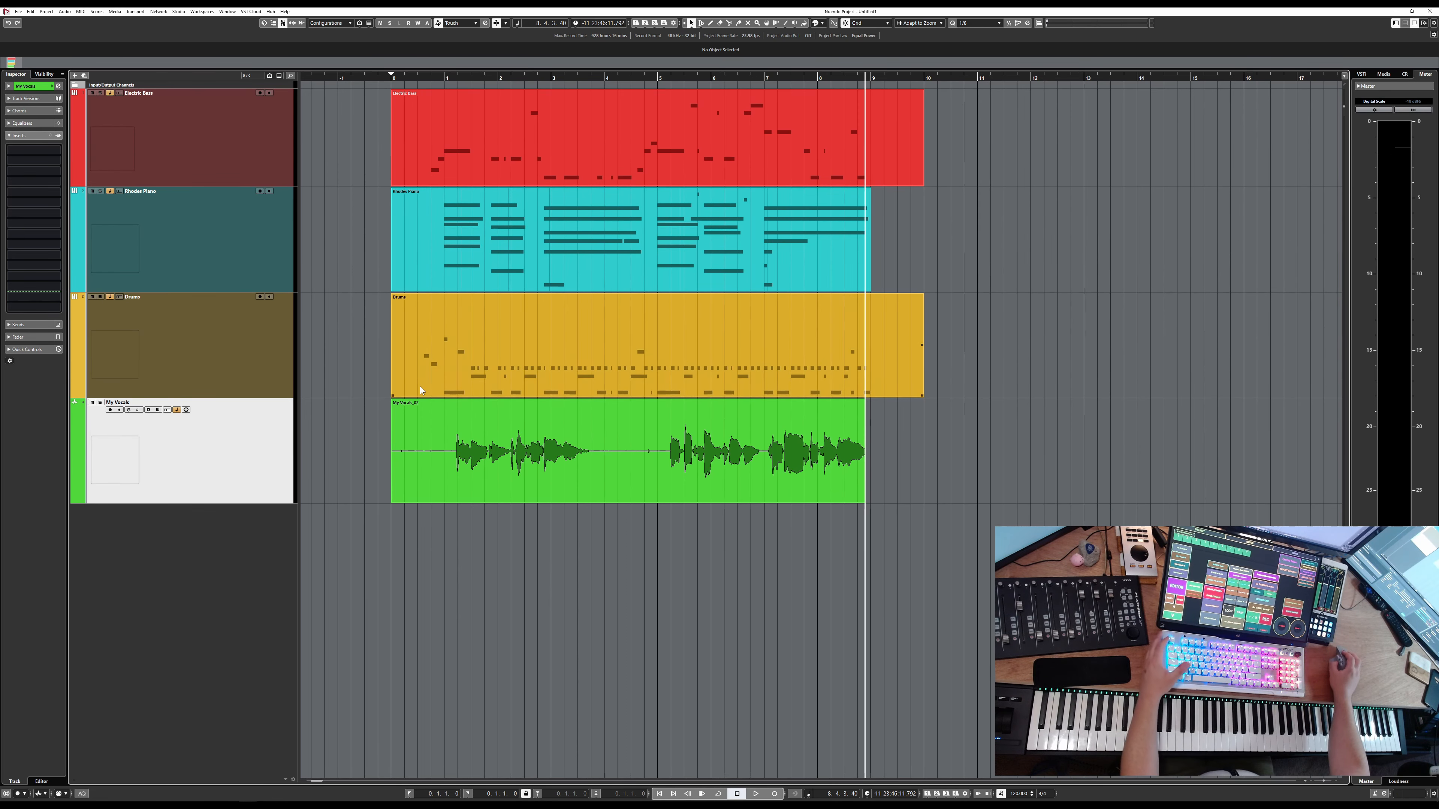
key(Home)
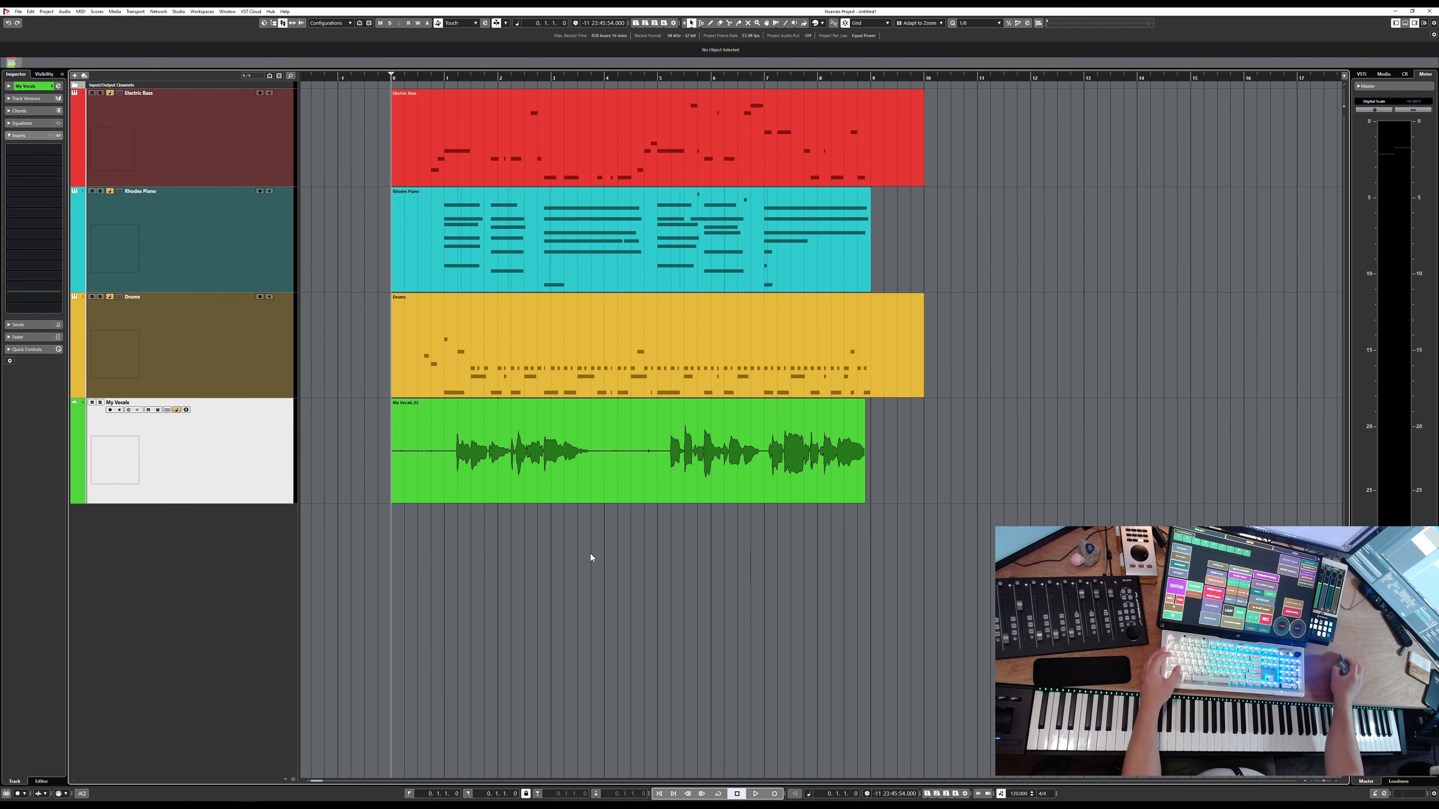
Step: Set the locator range from the start of the parts to bar 10 and turn on cycle playback
click(475, 417)
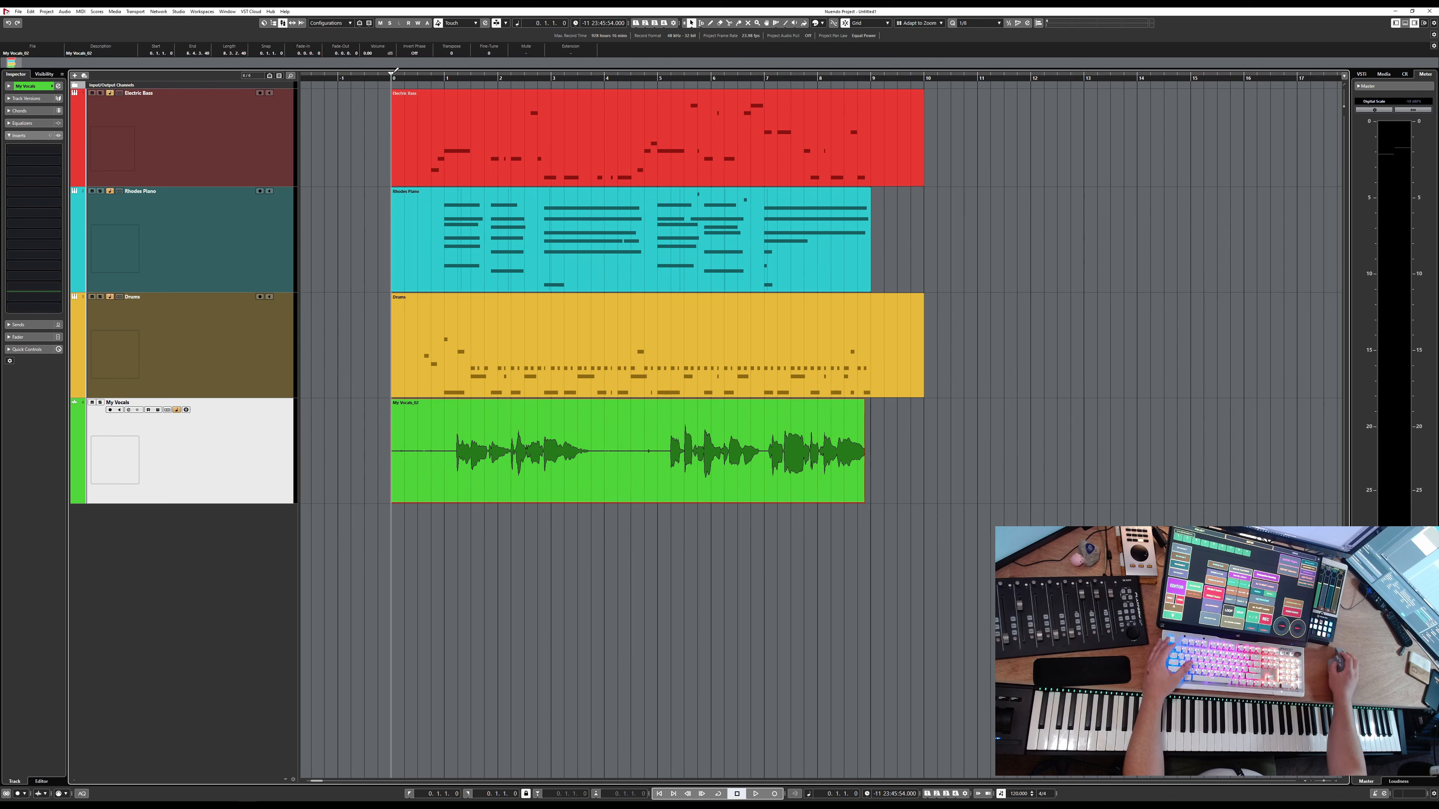
drag(395, 70, 869, 79)
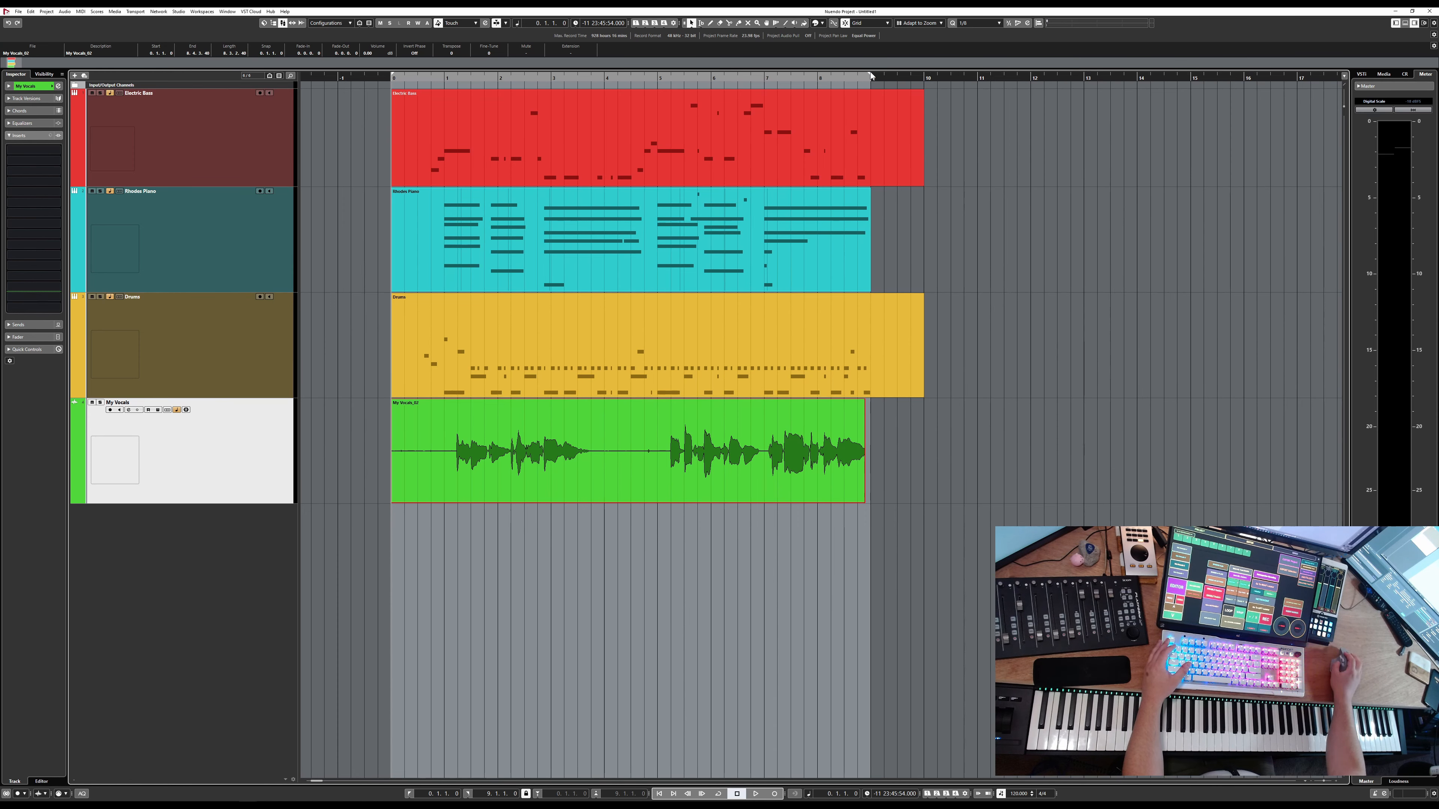
alt+click(919, 80)
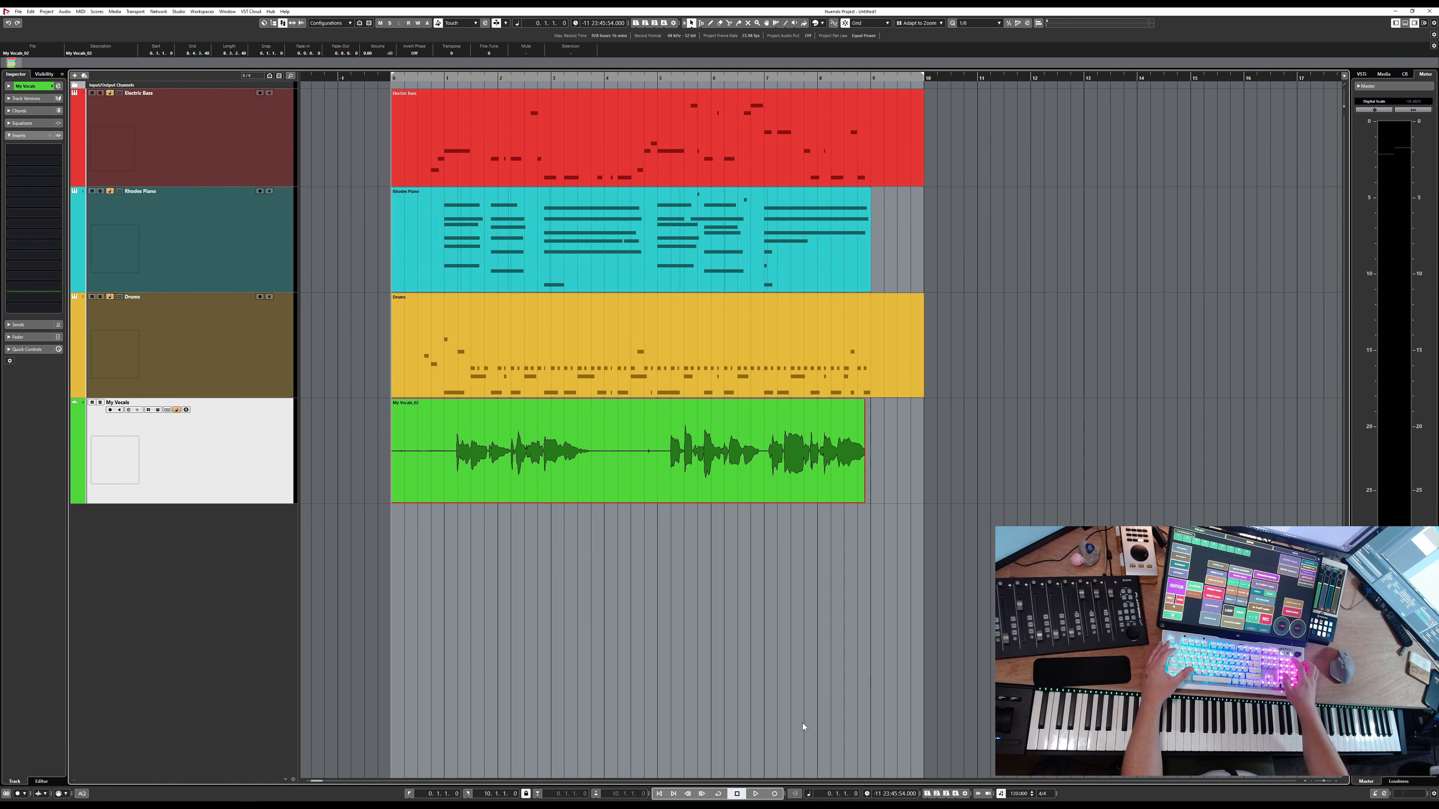
key(KP_Divide)
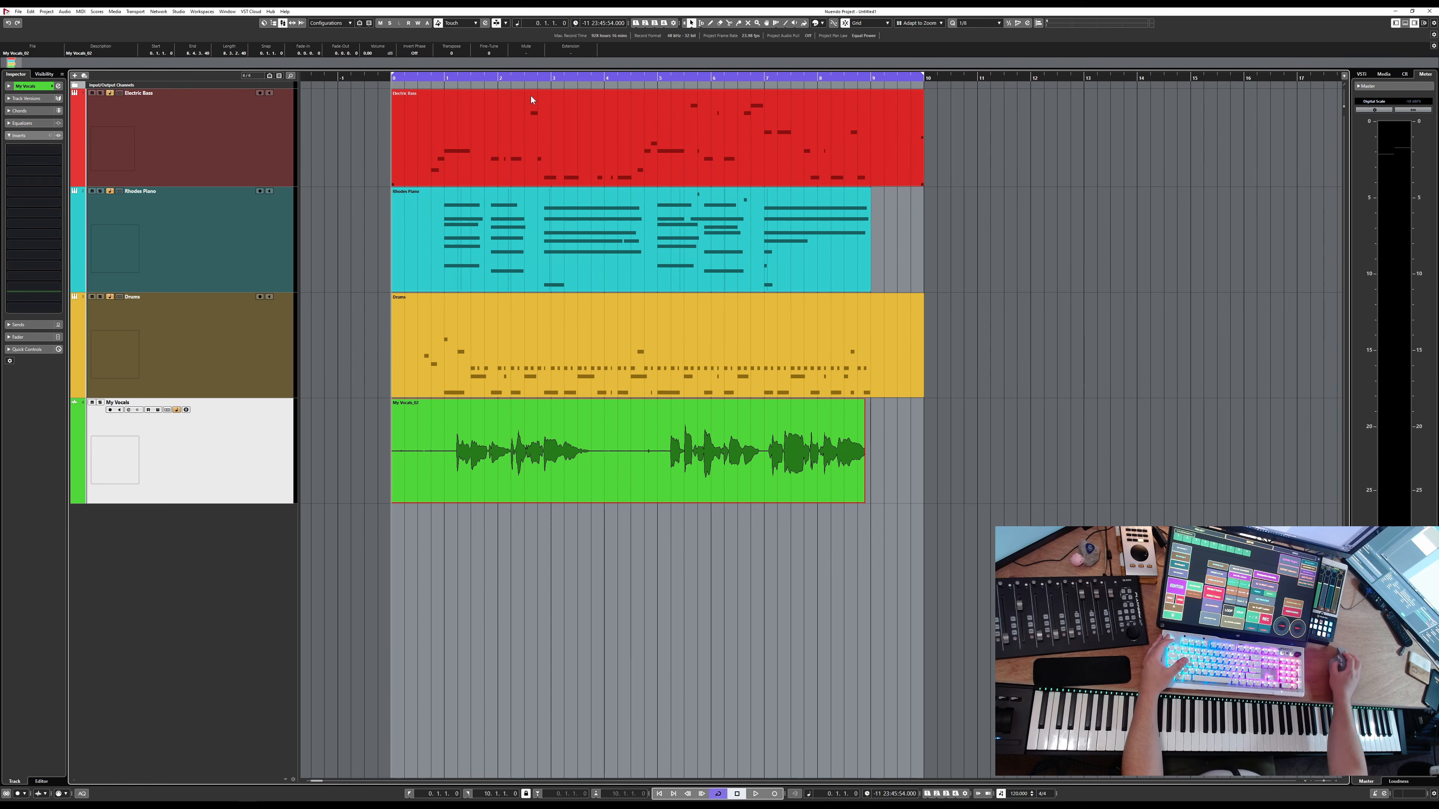
Step: During playback, insert StudioEQ on the My Vocals track and place its window below the vocal part
key(space)
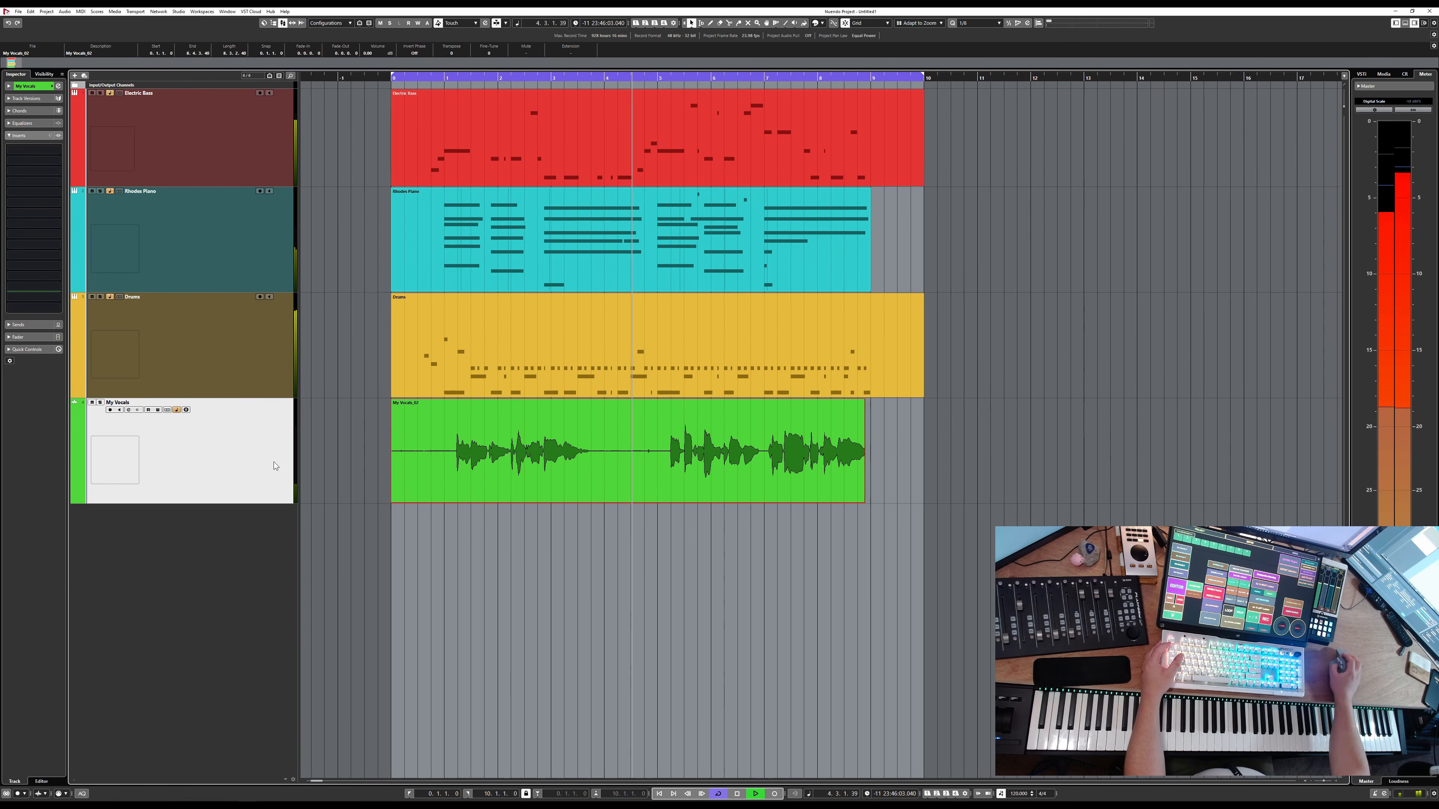
click(38, 180)
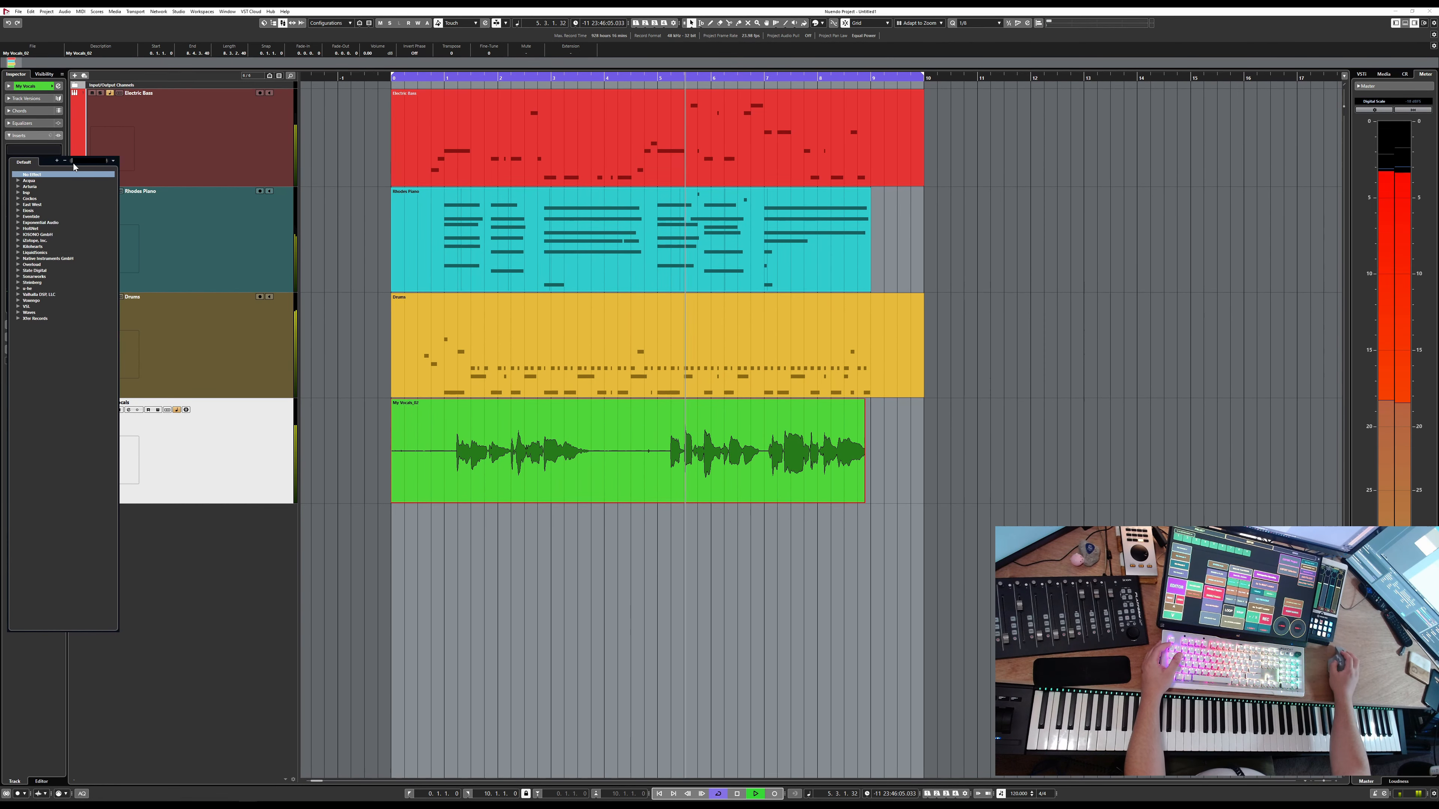
text(eq)
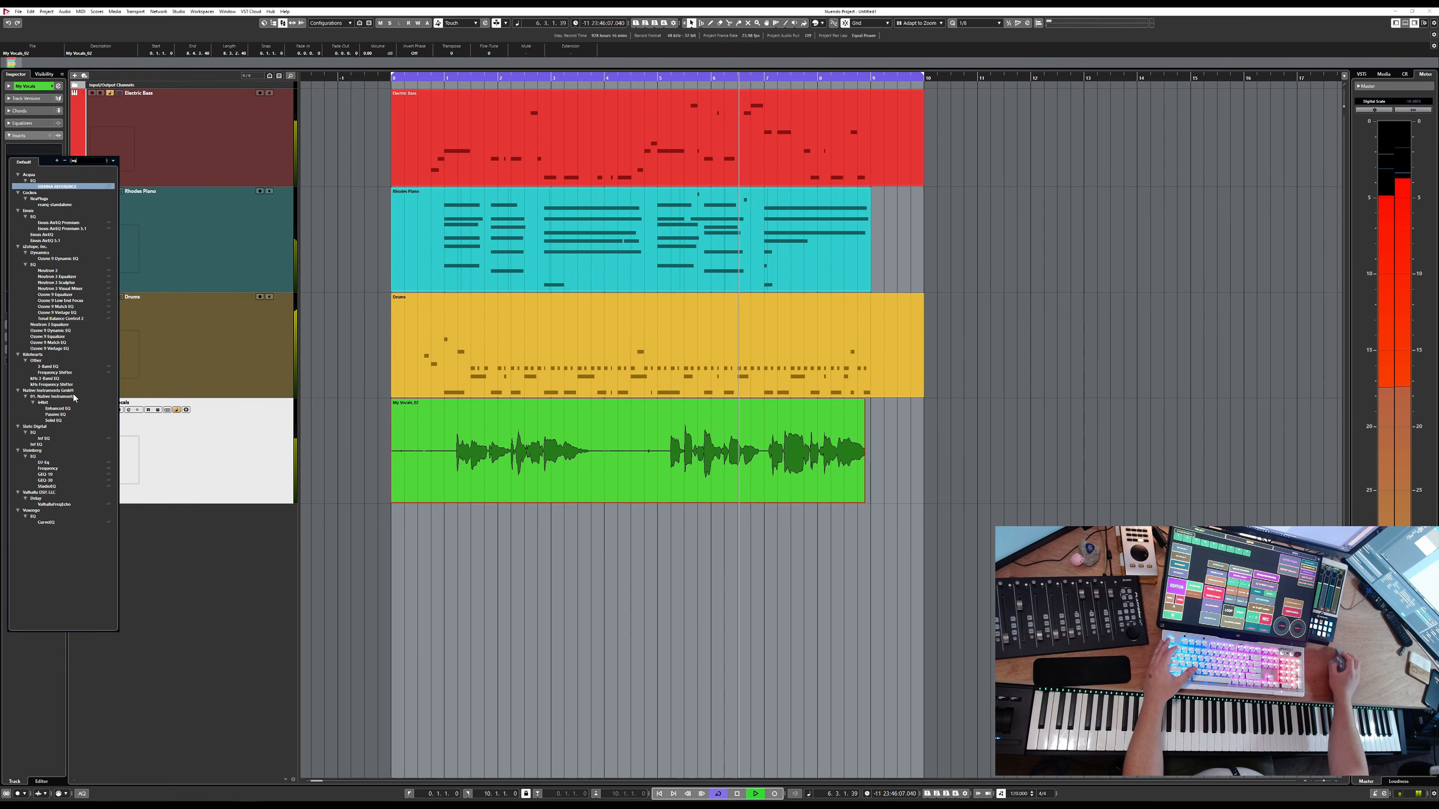
click(56, 485)
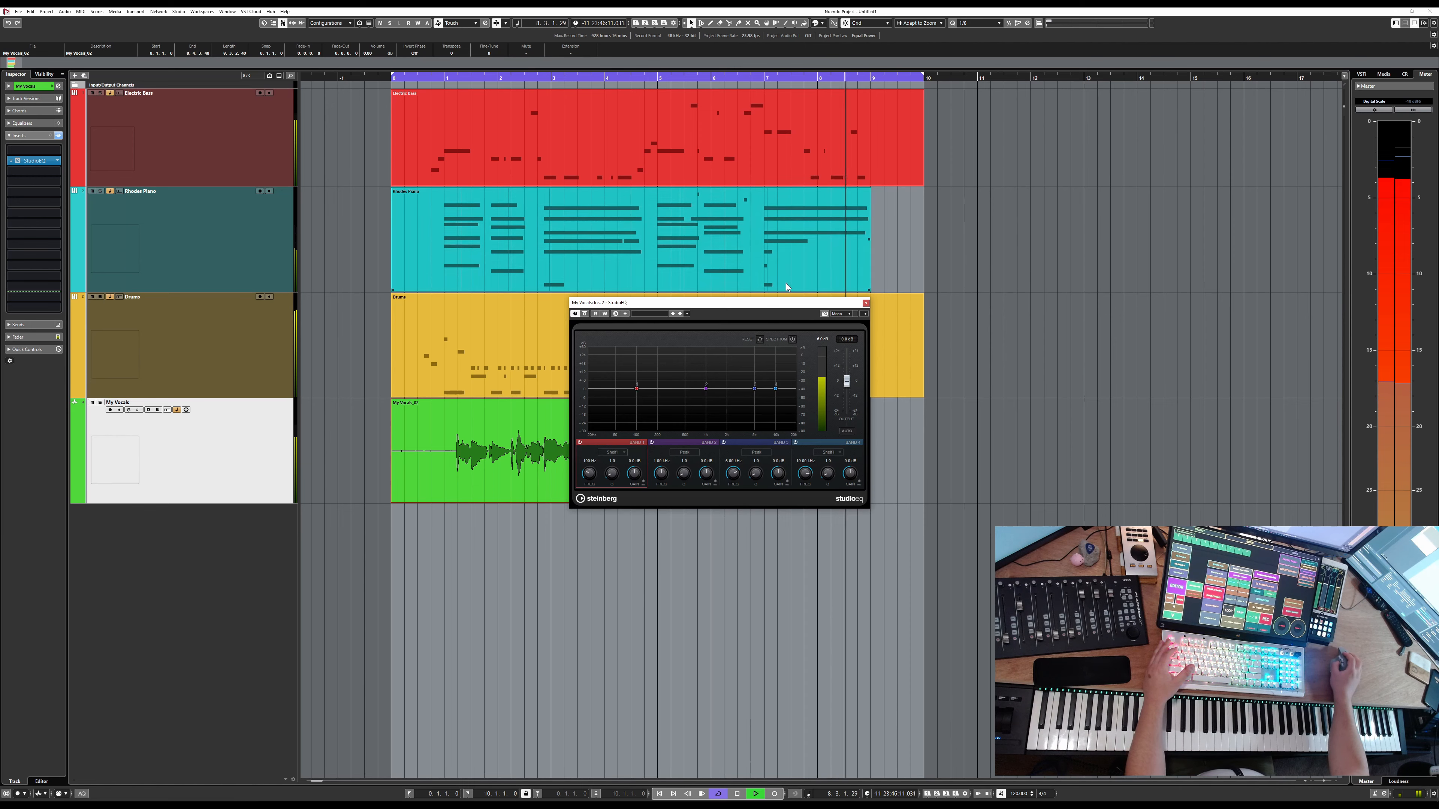
drag(771, 302, 752, 513)
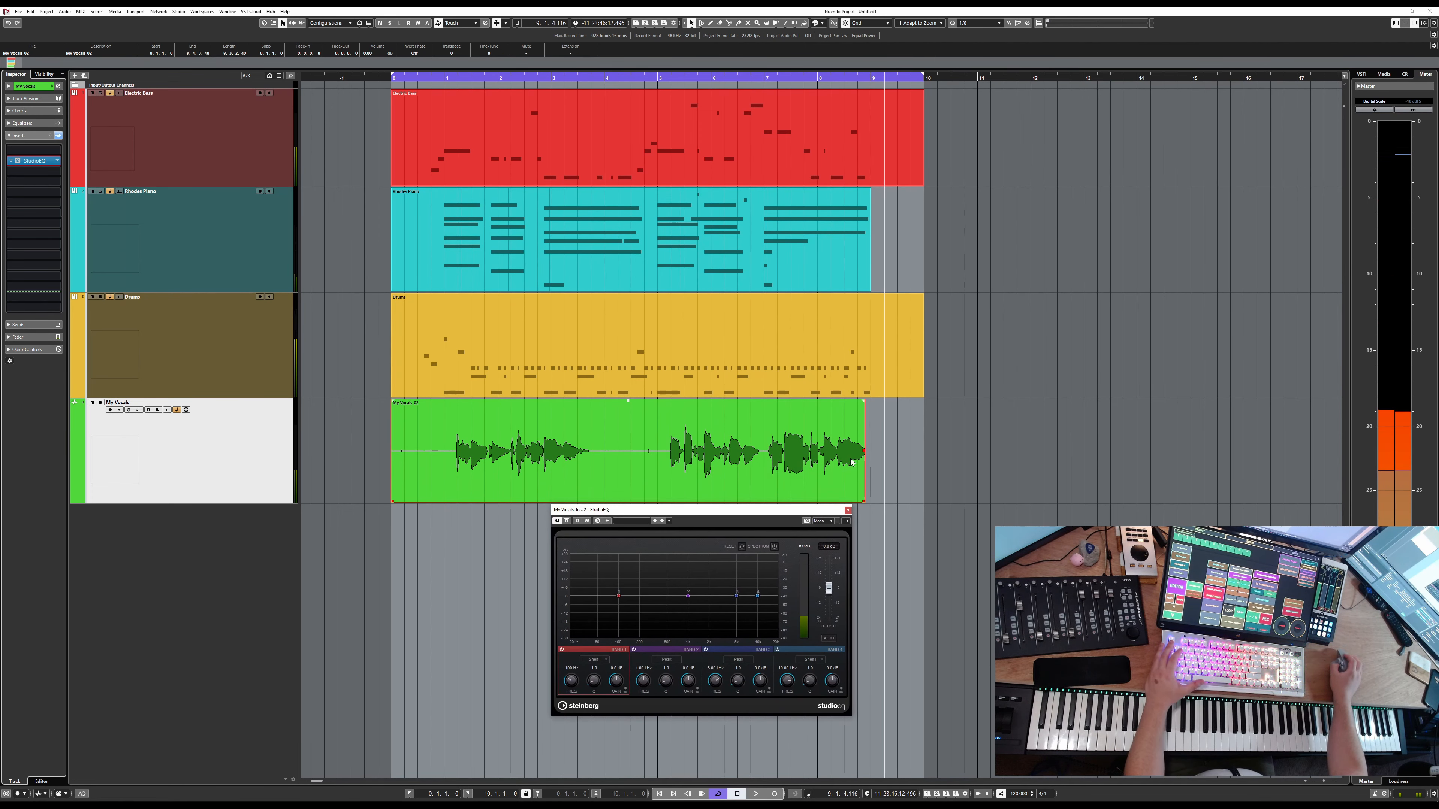
Step: Shorten the cycle range to end at bar 9, and lower the Stereo Out fader to about -6.09 dB in the MixConsole
drag(925, 78, 871, 82)
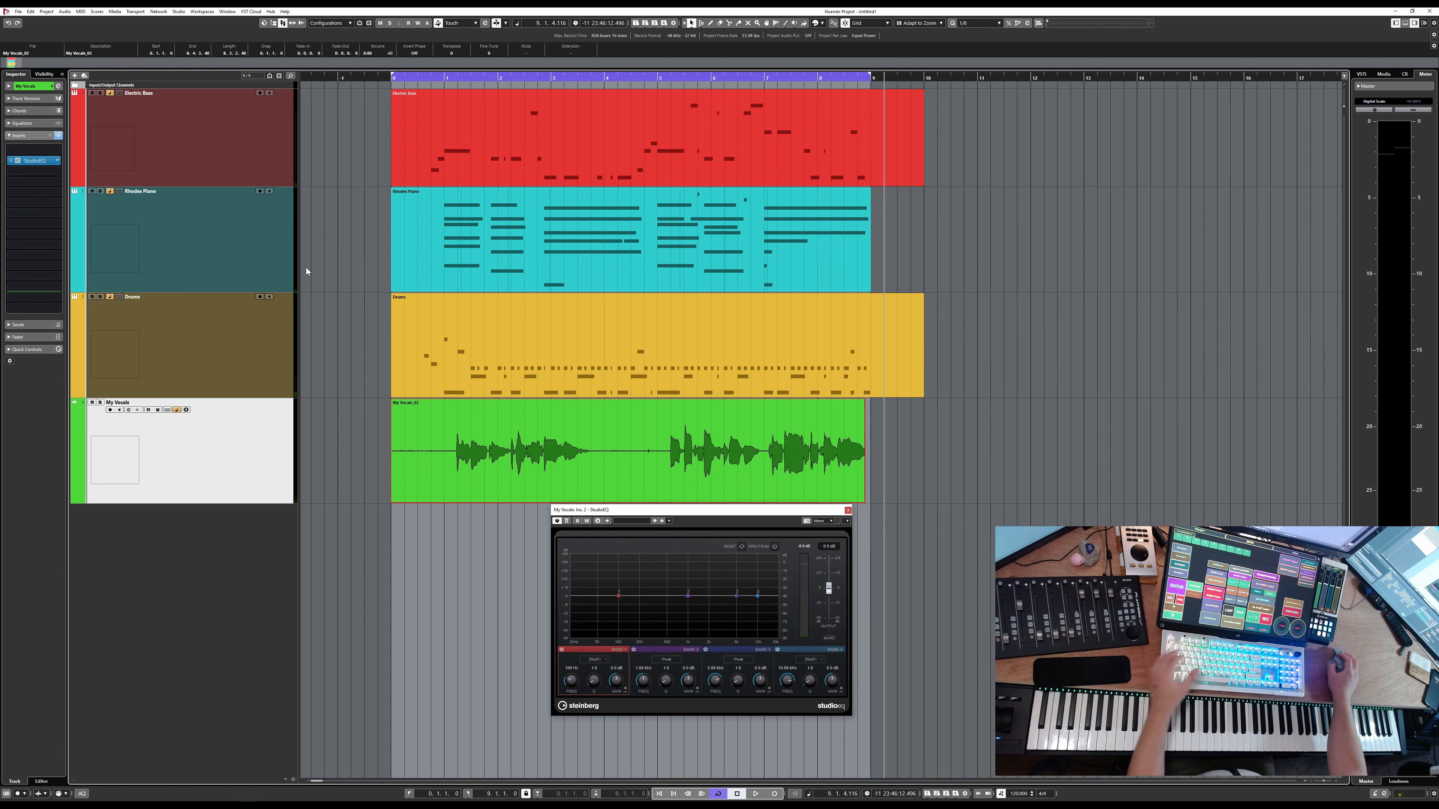
key(F3)
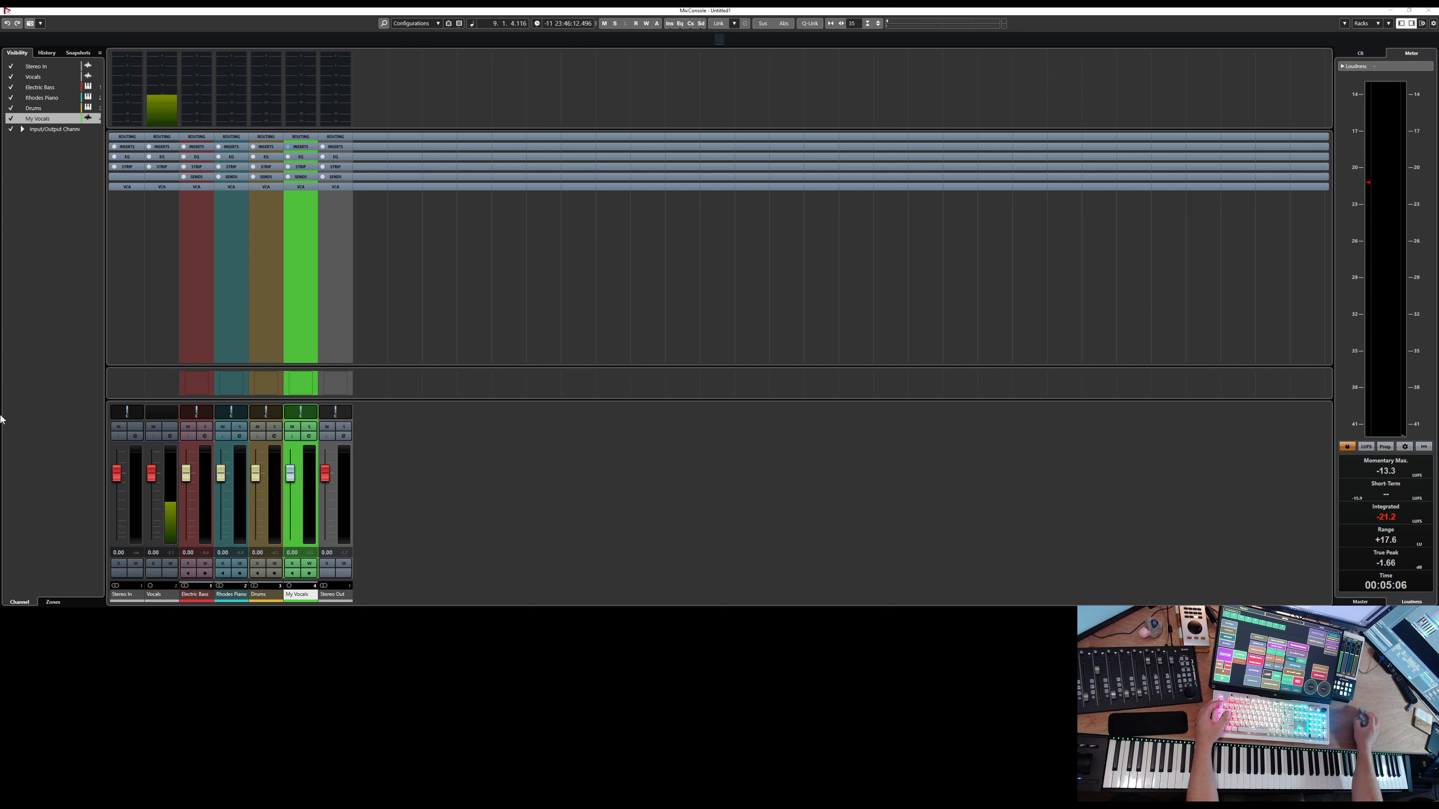
drag(325, 473, 324, 484)
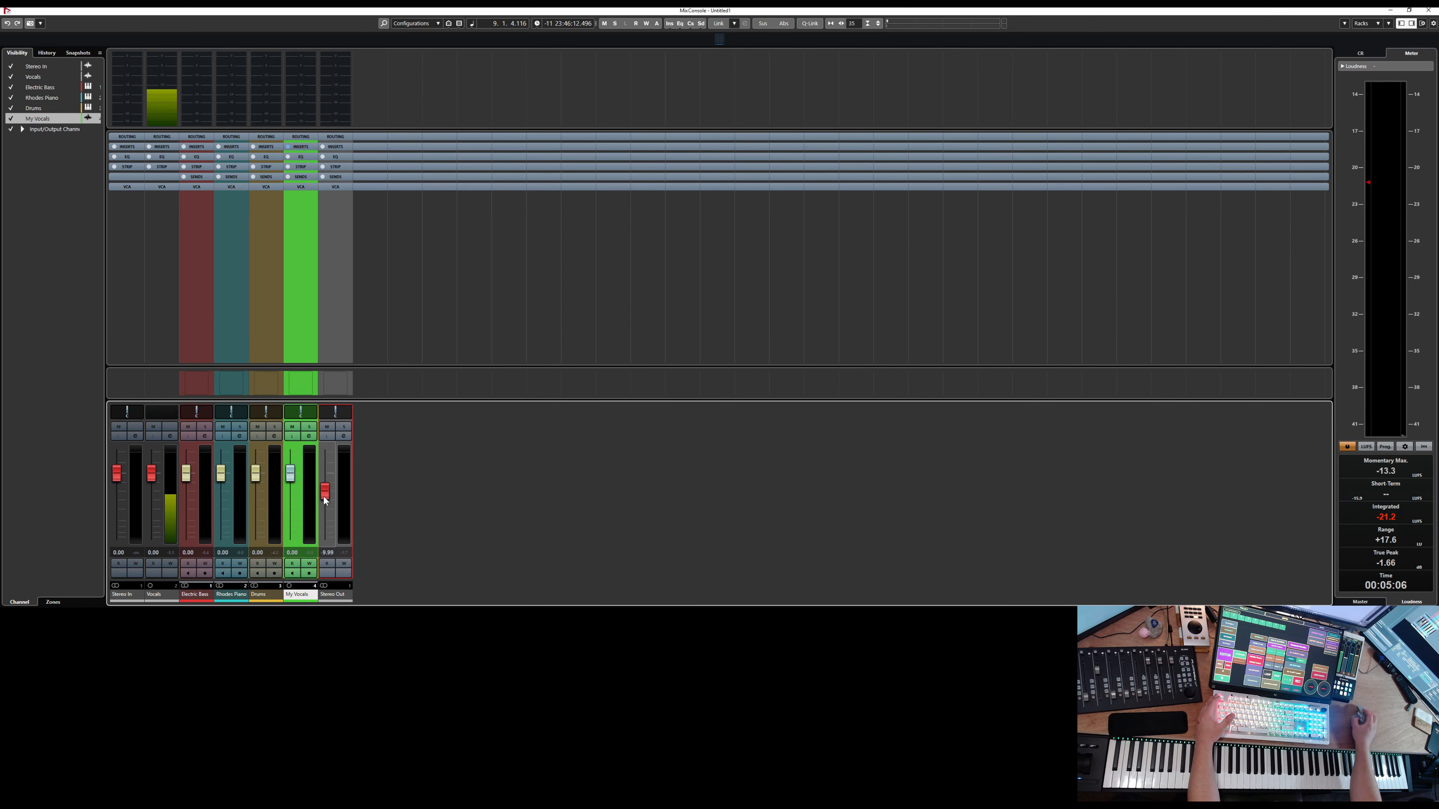
key(space)
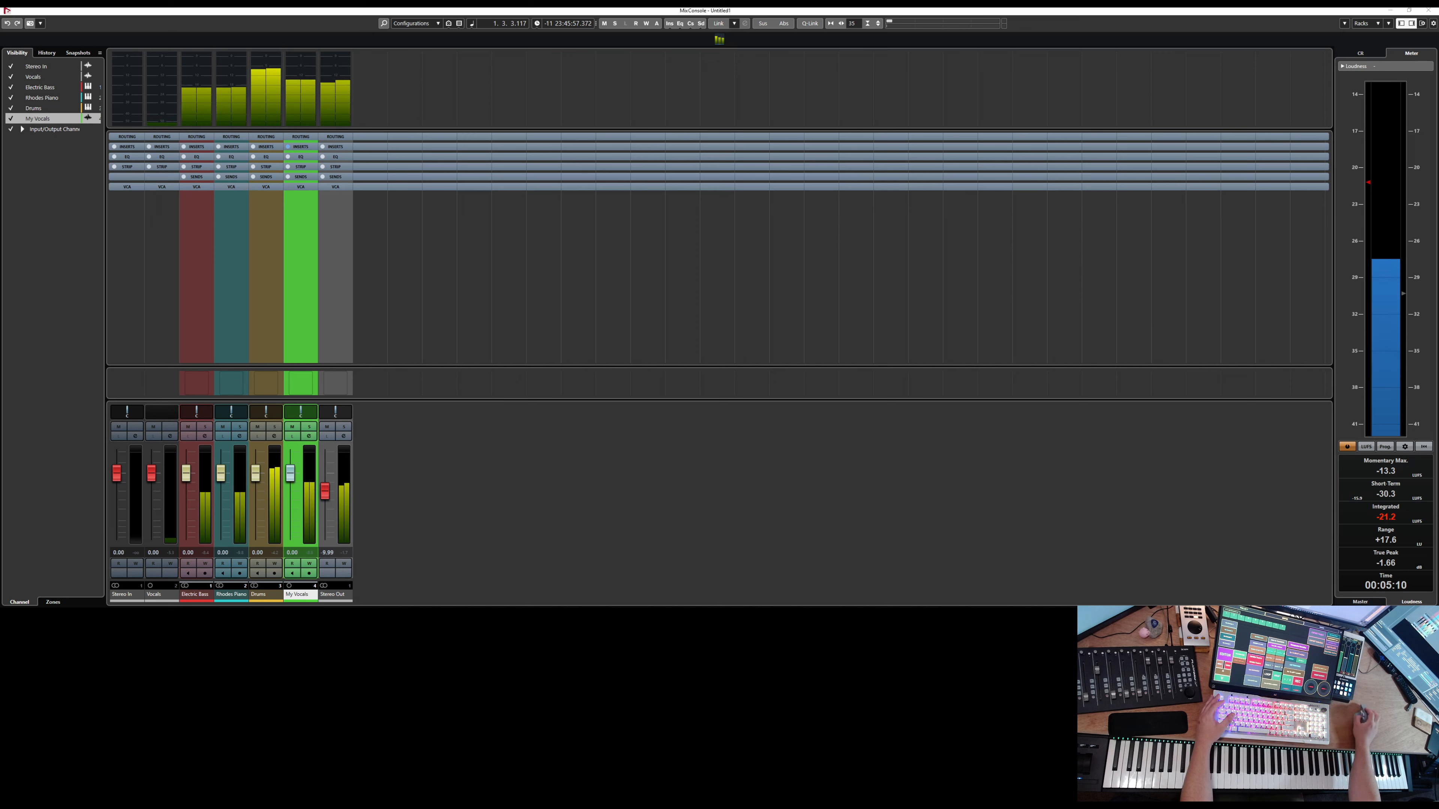
Step: Solo the My Vocals track during playback and move the StudioEQ window slightly lower
key(s)
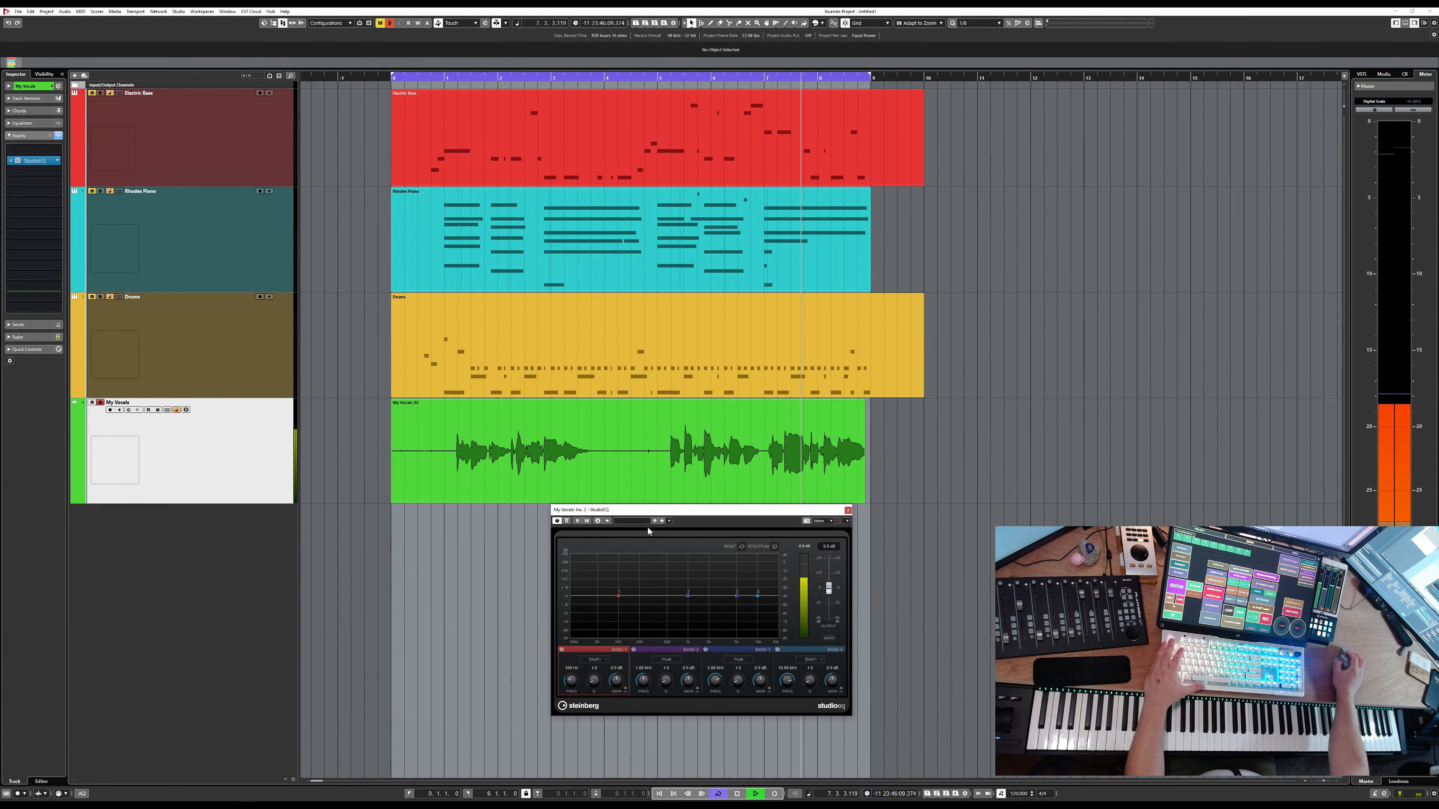
mouse_move(689, 514)
mouse_down()
mouse_move(1008, 437)
mouse_move(652, 397)
mouse_move(702, 457)
mouse_move(681, 531)
mouse_up()
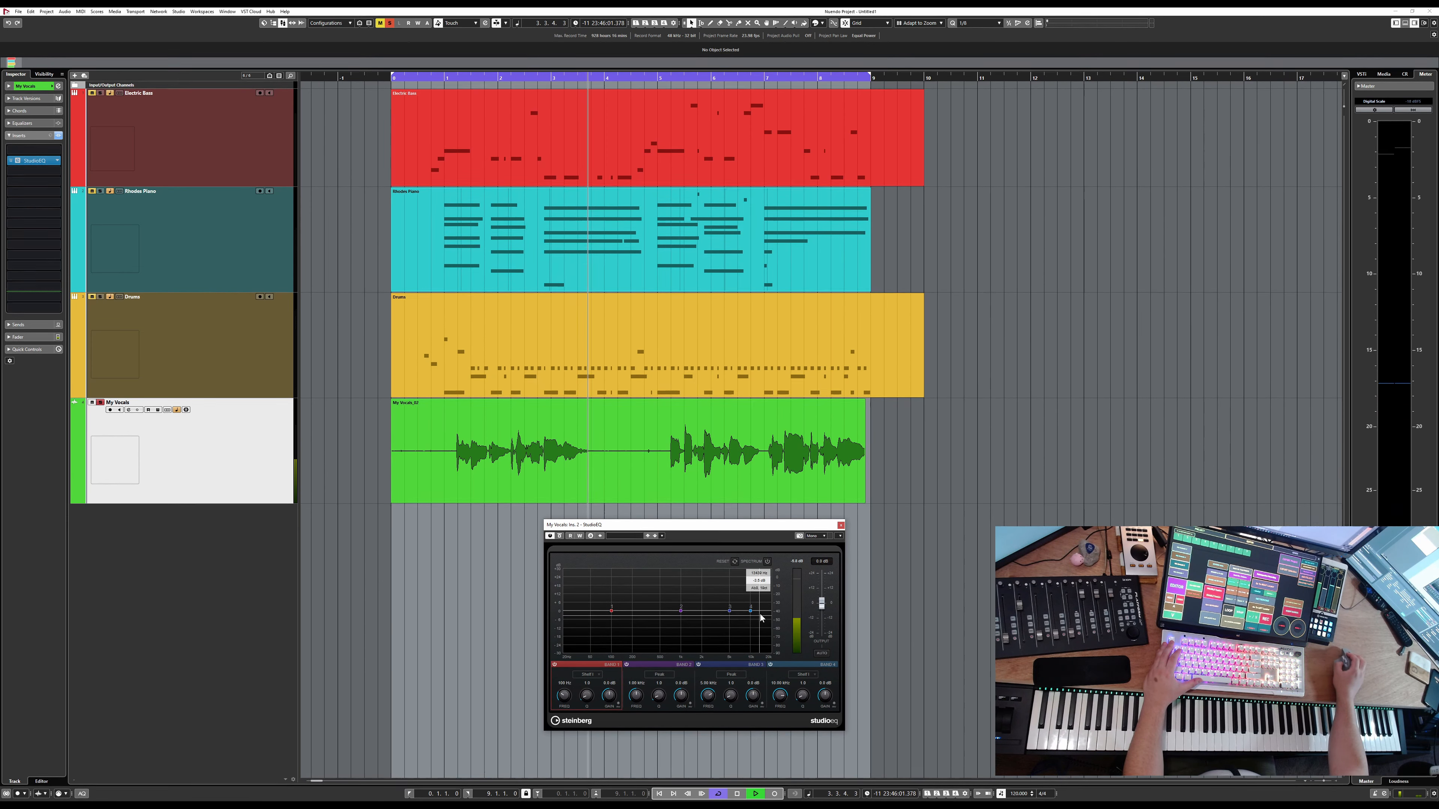
Step: Boost the highs with StudioEQ's band 4 shelf around 7 kHz and make a narrow band 2 cut at 877 Hz on the vocals
drag(751, 611, 740, 598)
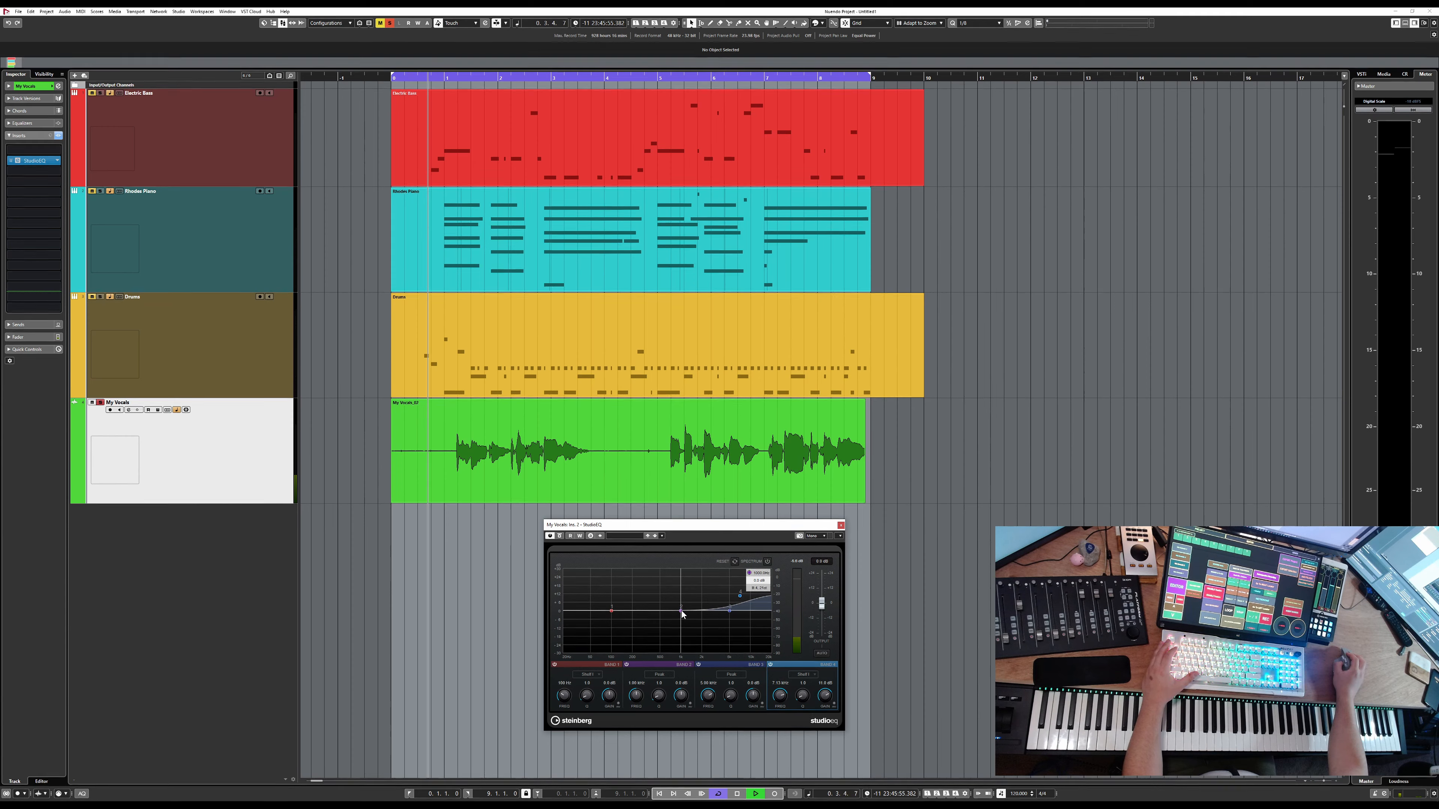
drag(682, 612, 681, 624)
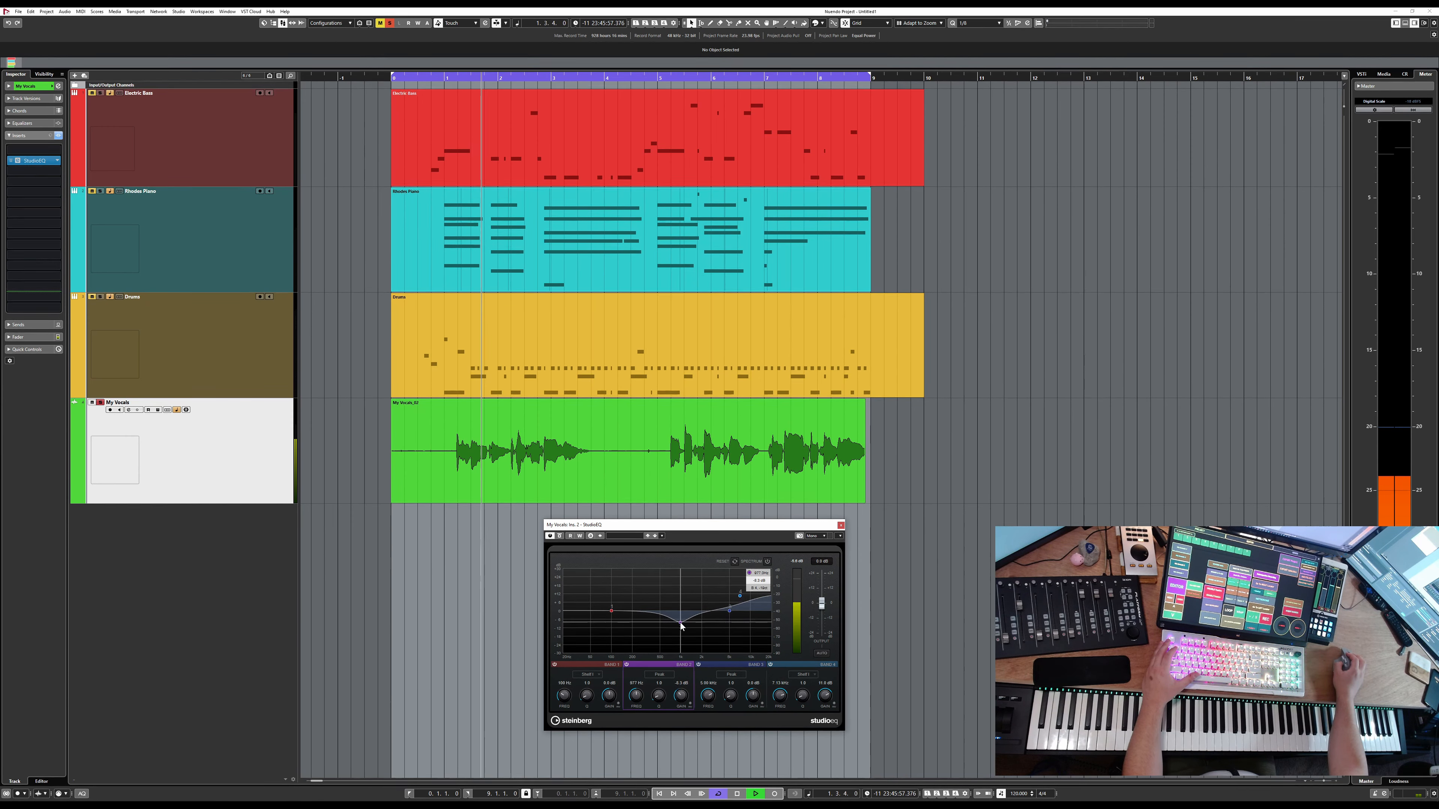
mouse_move(681, 624)
mouse_down()
mouse_move(684, 596)
mouse_move(681, 621)
mouse_up()
scroll(680, 619, up, 5)
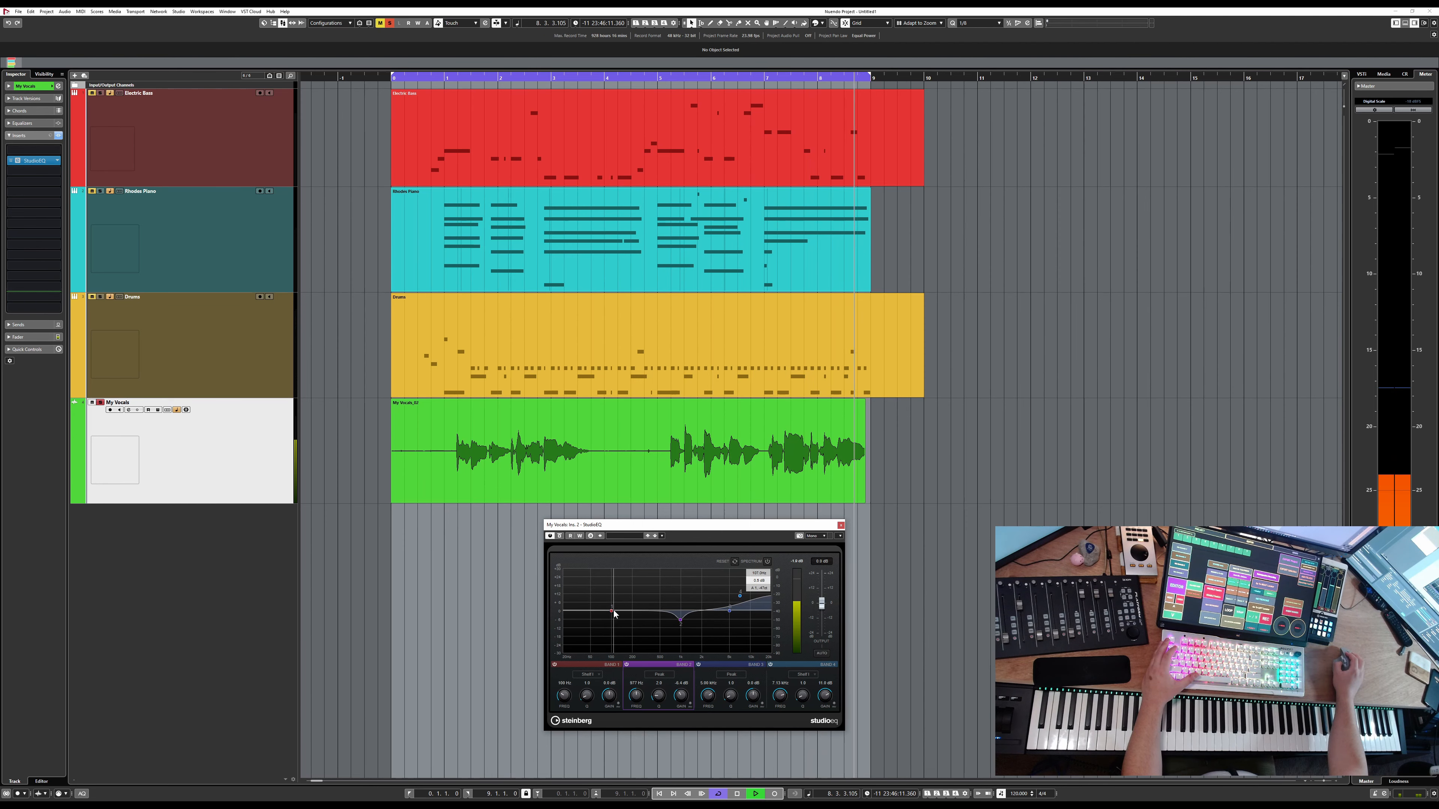
Step: Set StudioEQ's band 1 filter type to Peak and try it as a low-frequency boost on the vocals
drag(612, 613, 614, 610)
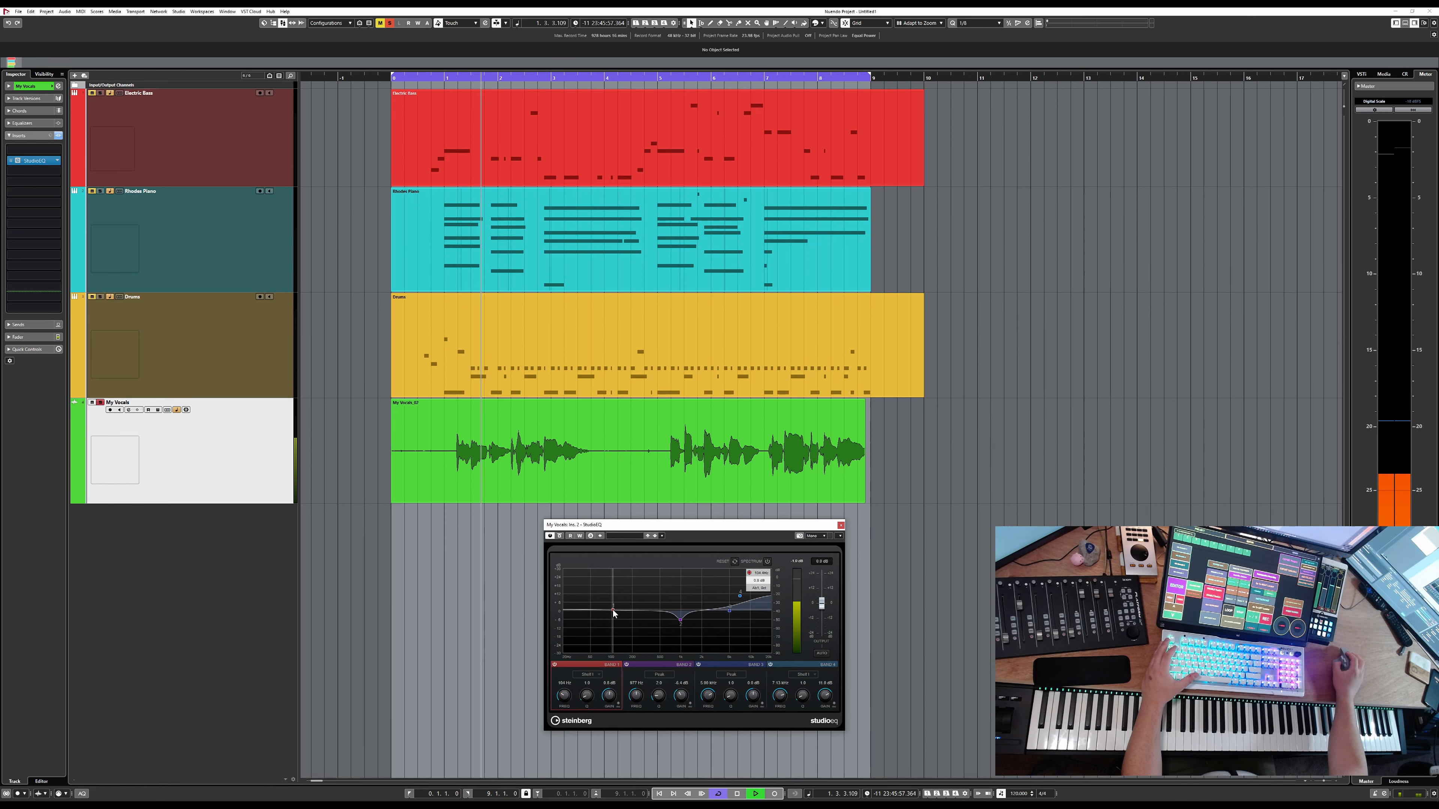
click(587, 674)
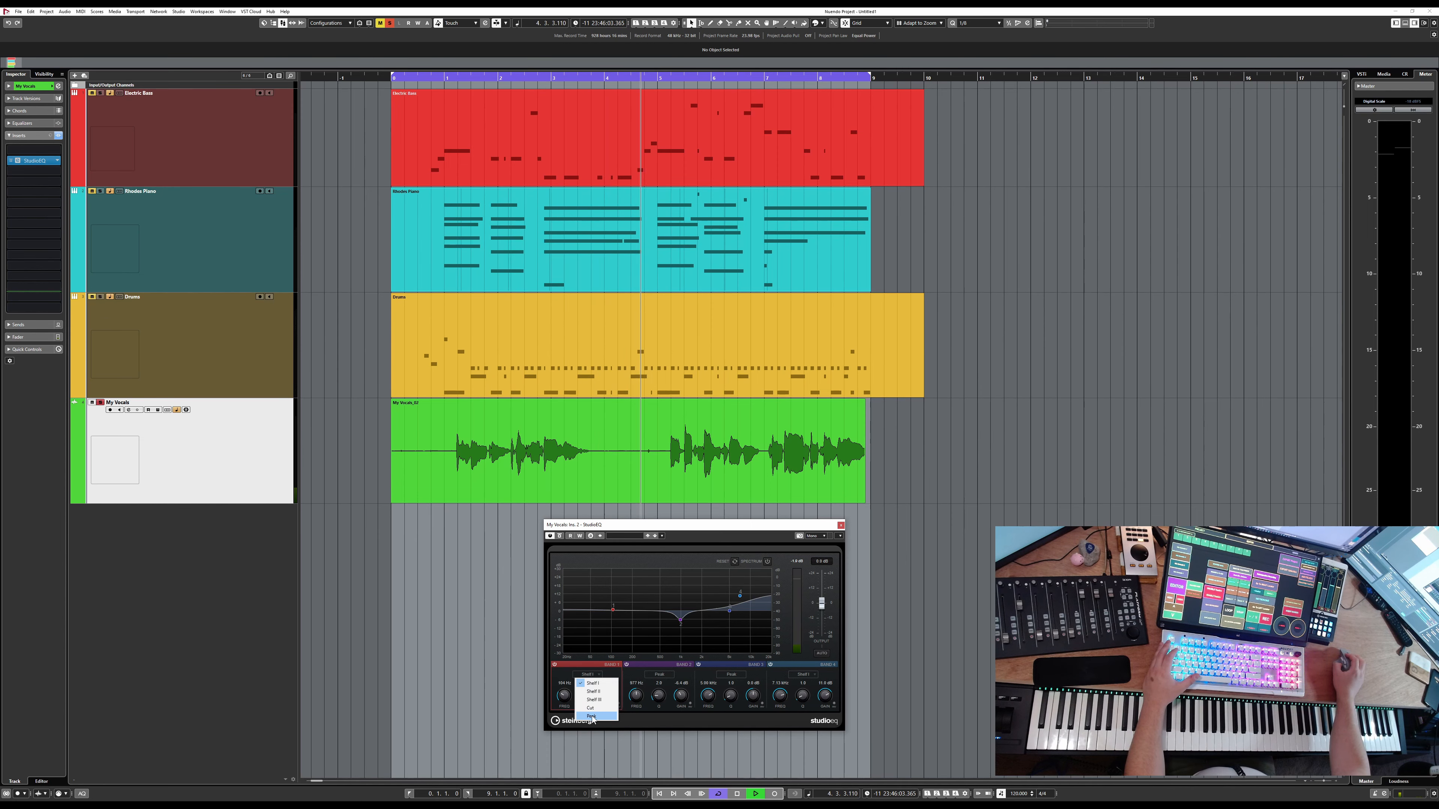
click(595, 675)
click(594, 675)
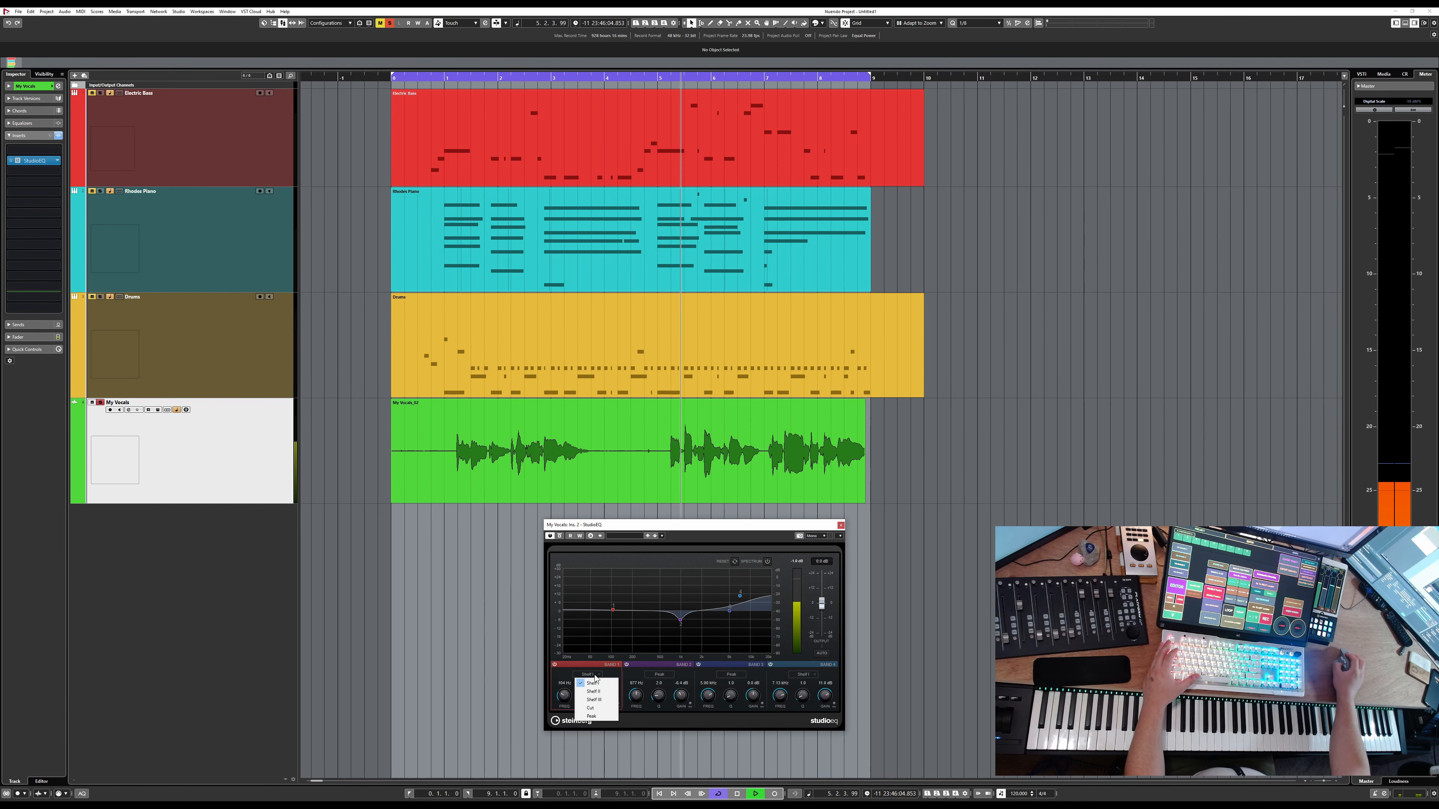
click(591, 716)
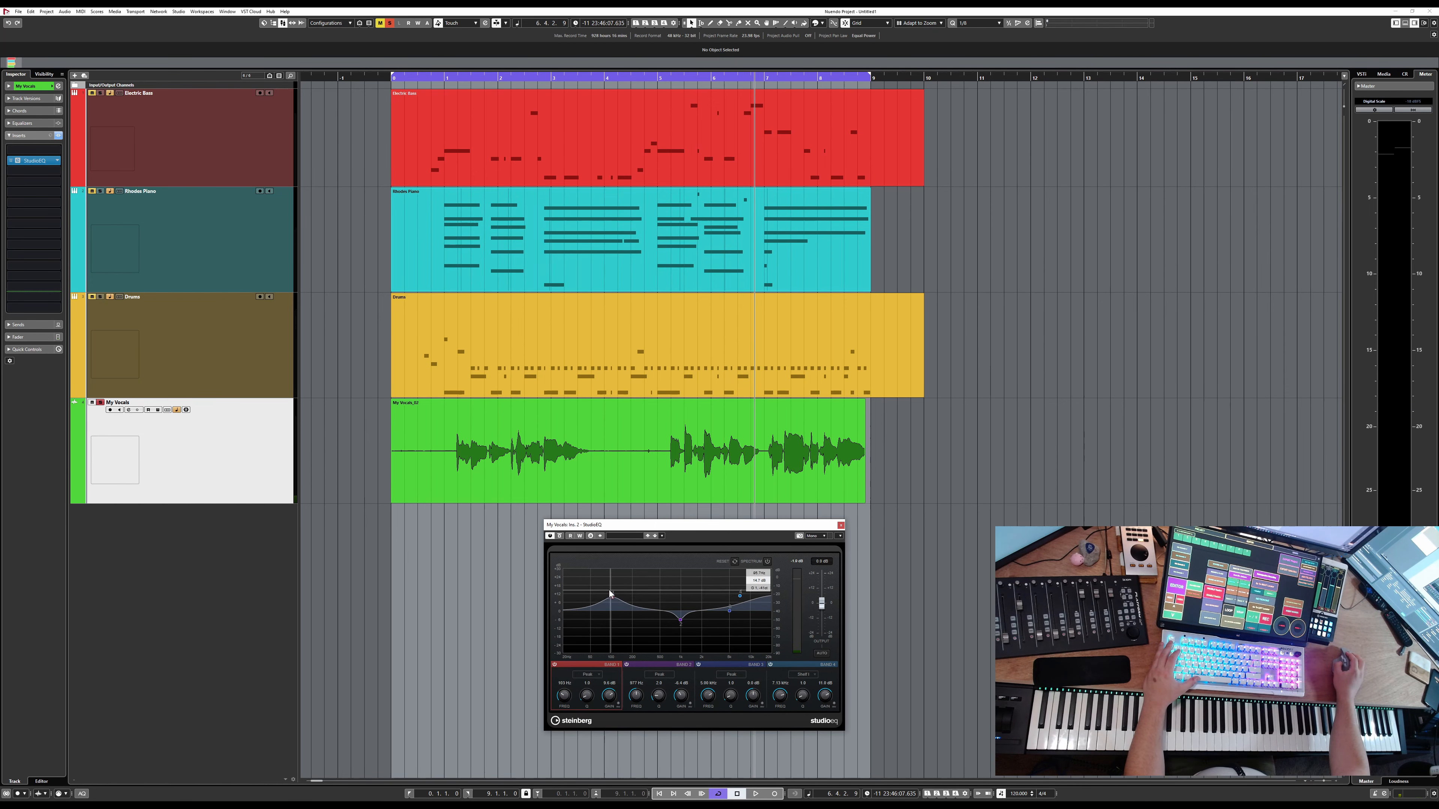
Step: Compare band 1 as Shelf I and as Peak, and lower the Peak filter into a low-frequency cut
click(594, 675)
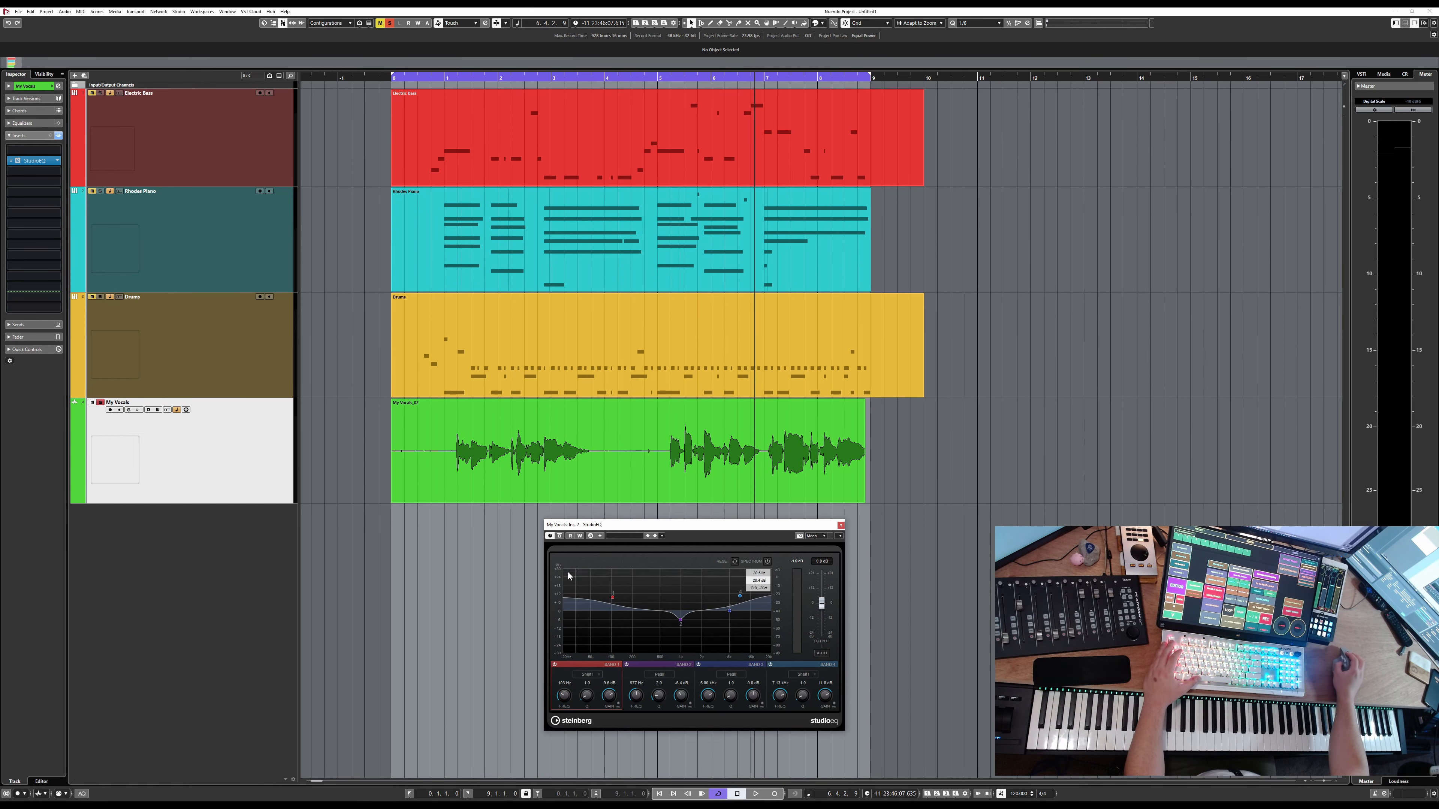
click(590, 675)
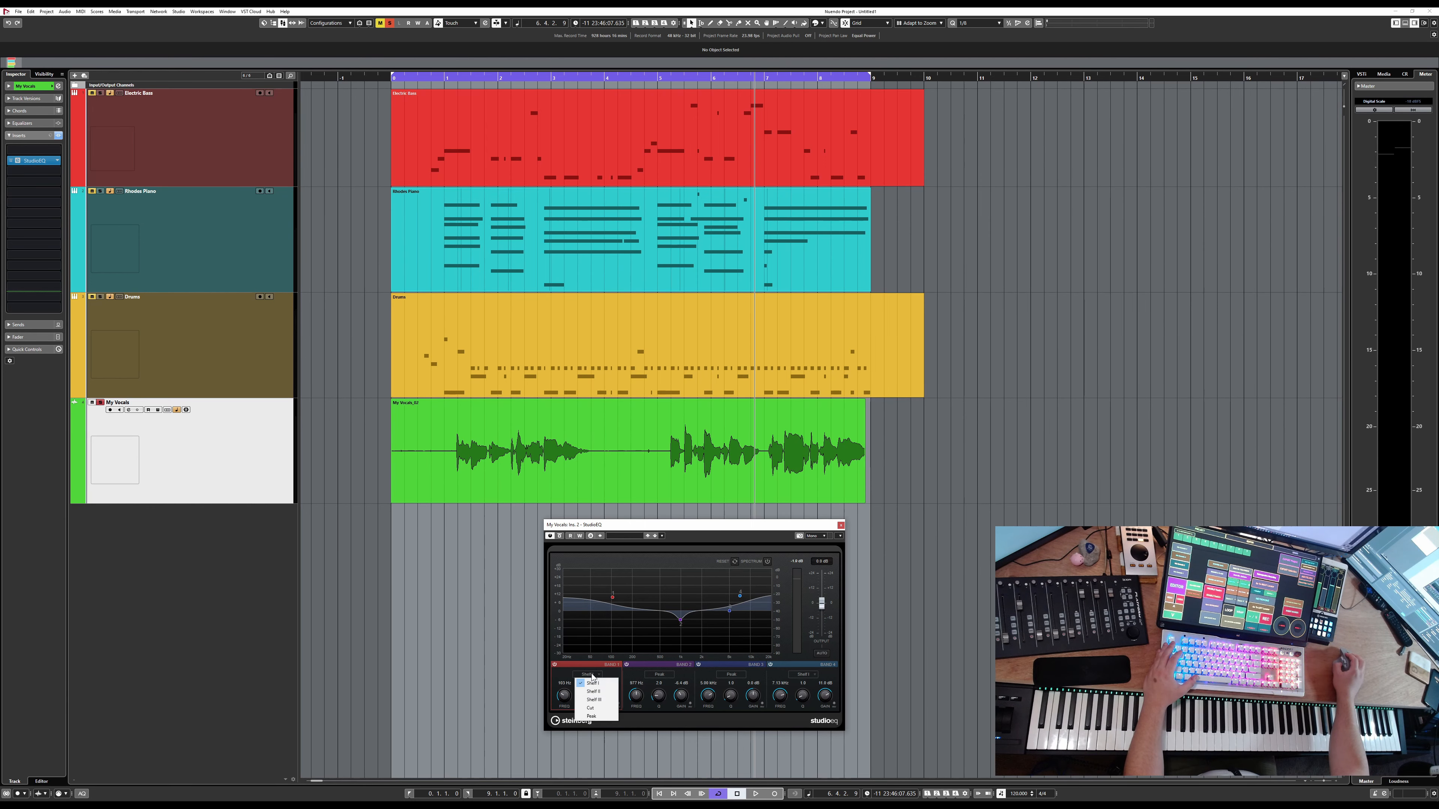
click(590, 715)
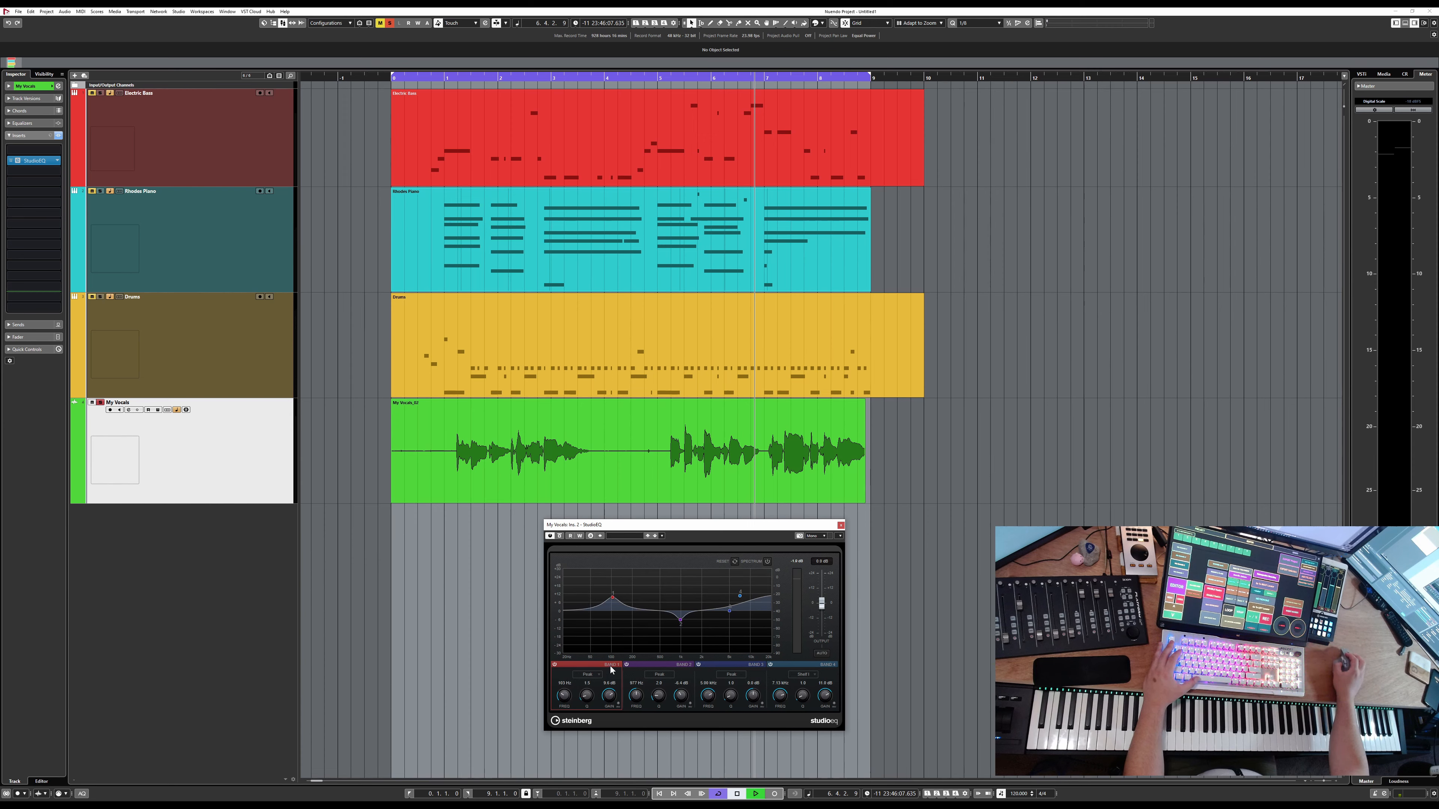
drag(612, 597, 613, 622)
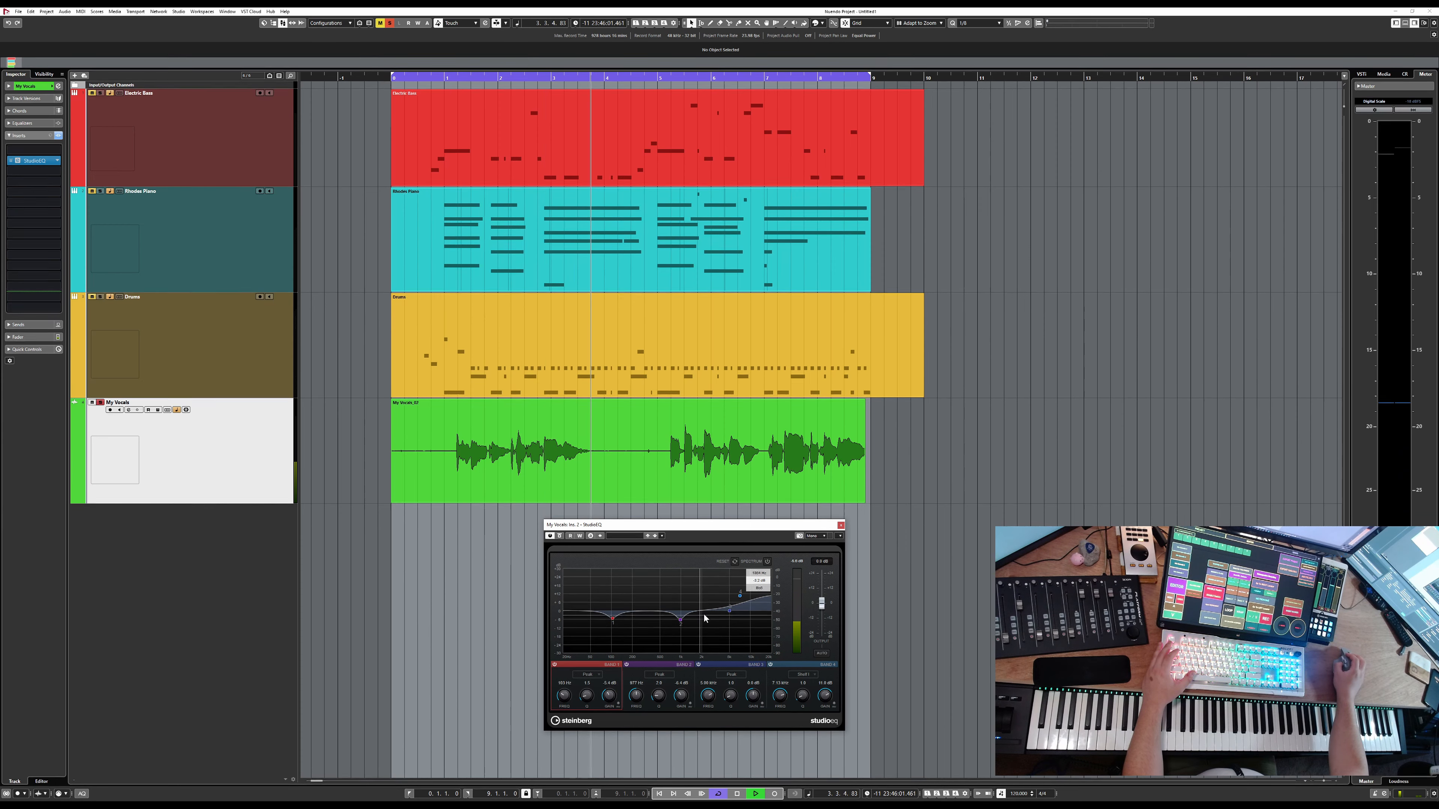
Step: Turn on StudioEQ's spectrum display, set band 1 to Shelf I and pull it into a deep low cut around 82 Hz
click(768, 562)
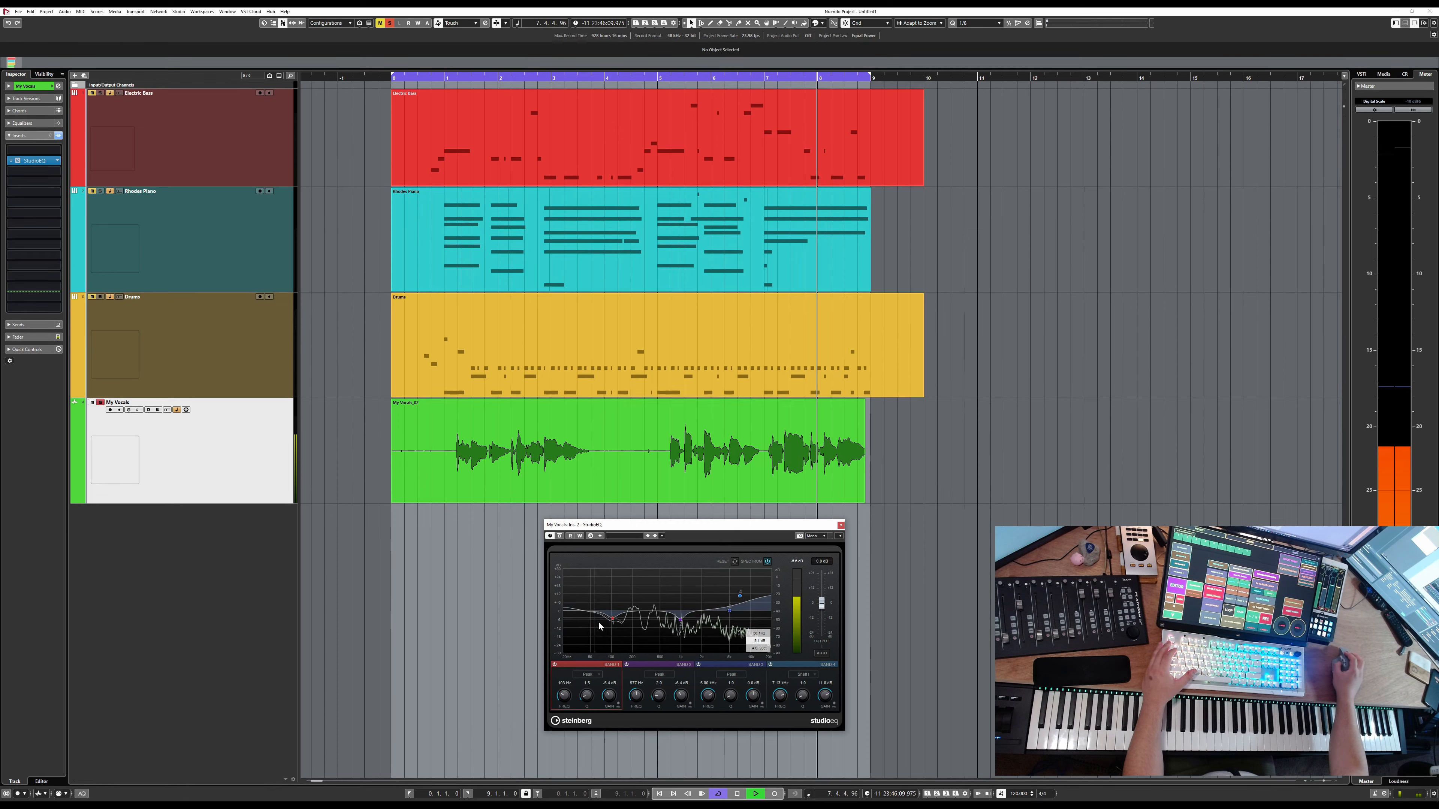
key(space)
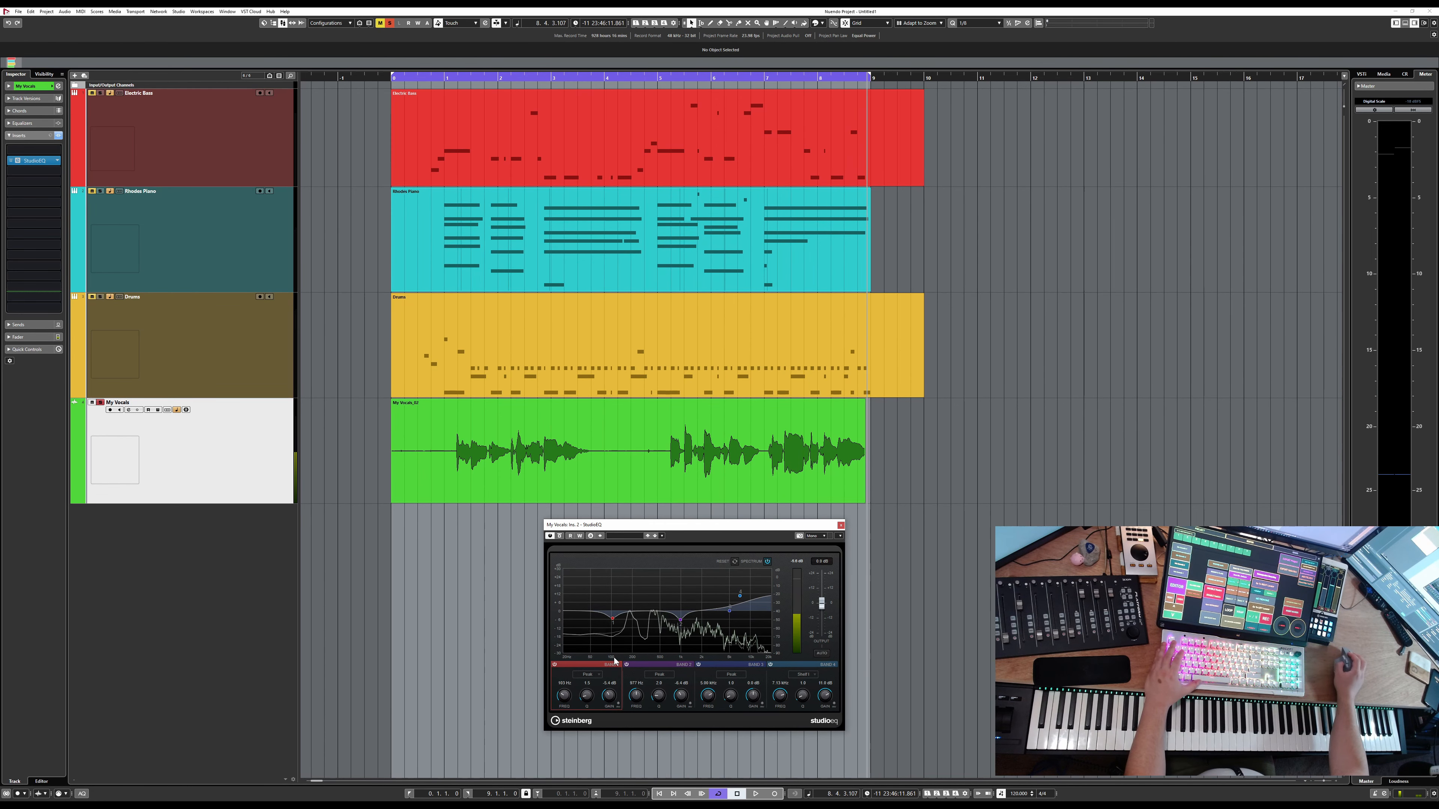
click(594, 674)
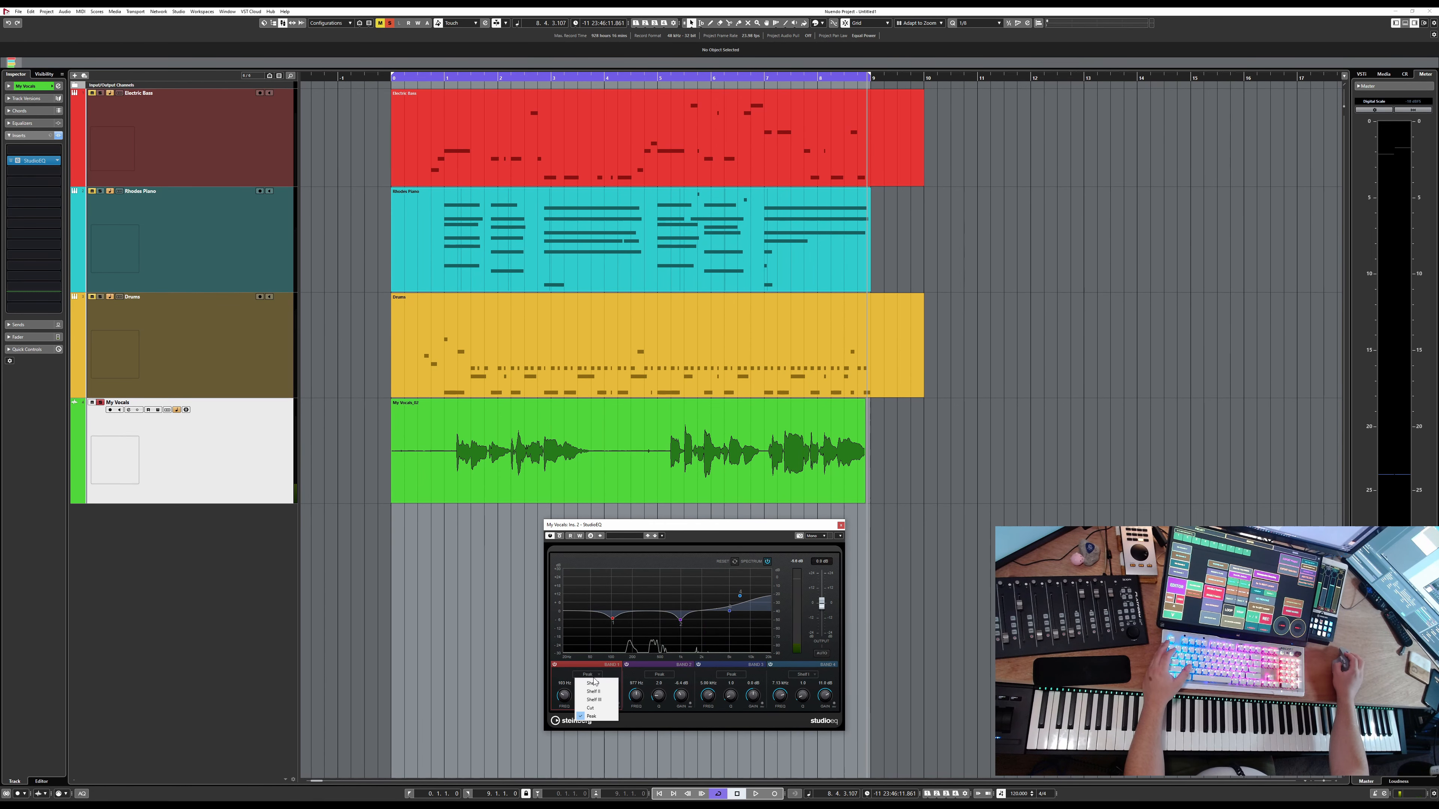
click(593, 683)
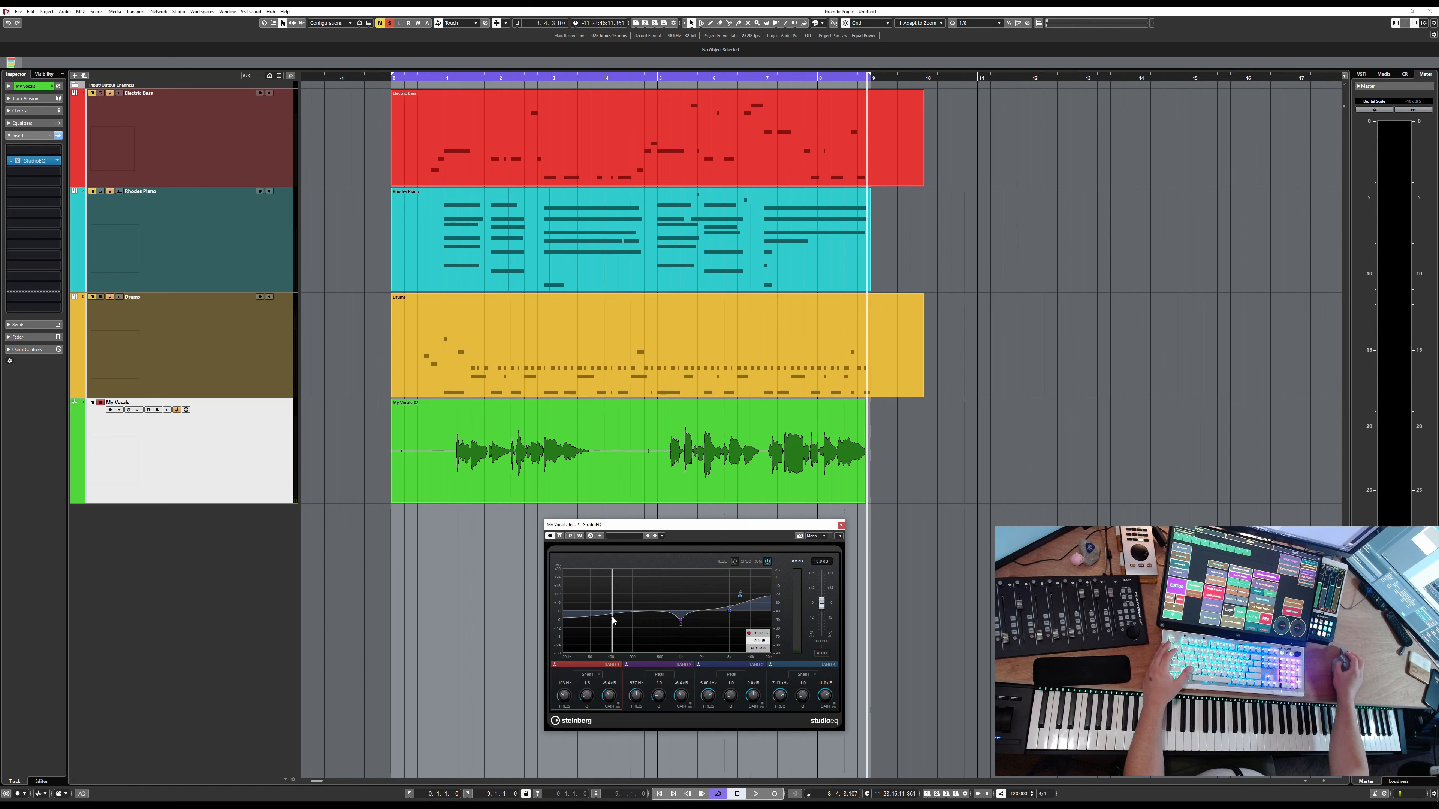
drag(610, 630, 606, 647)
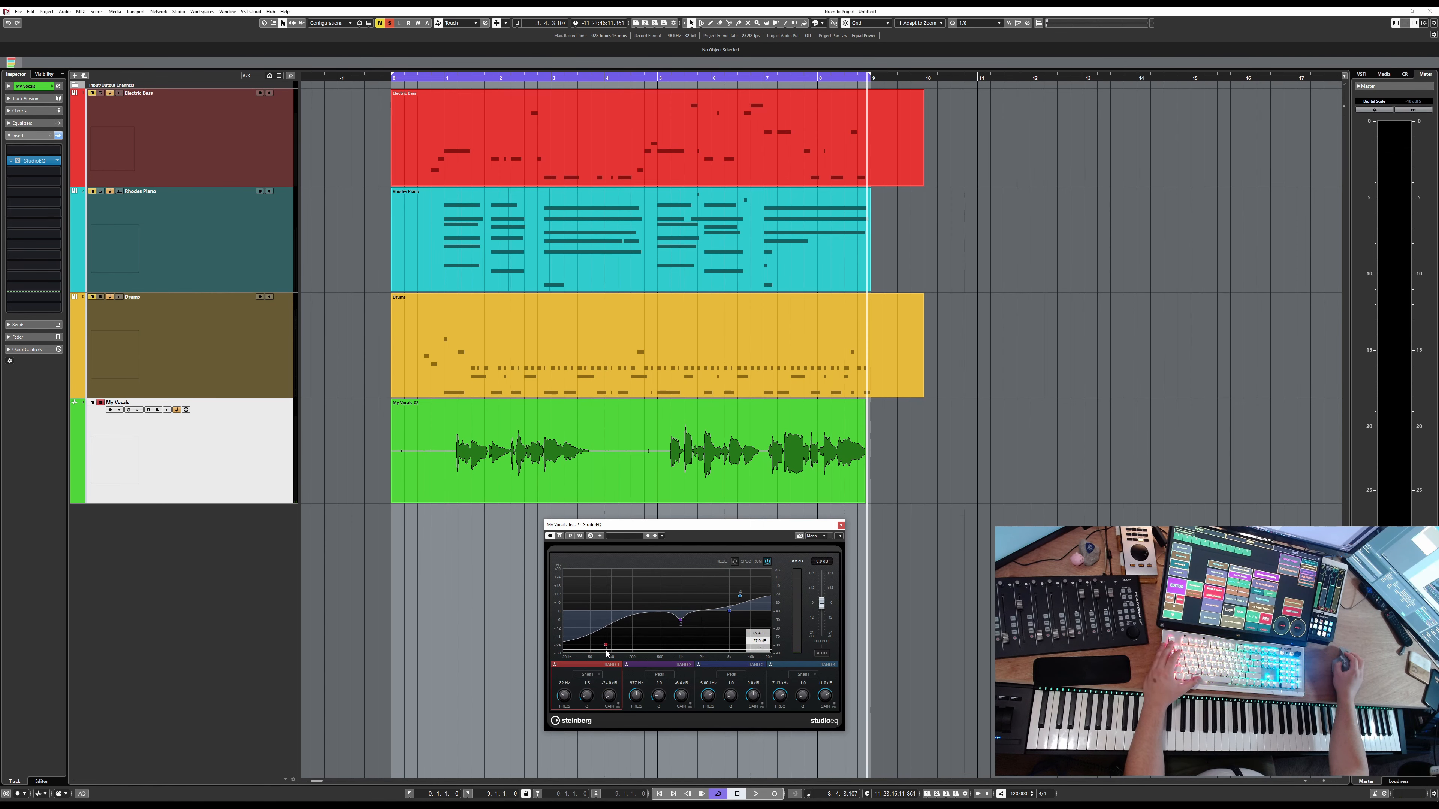
Step: Play the soloed vocals and move the start of the cycle range to bar 1
key(space)
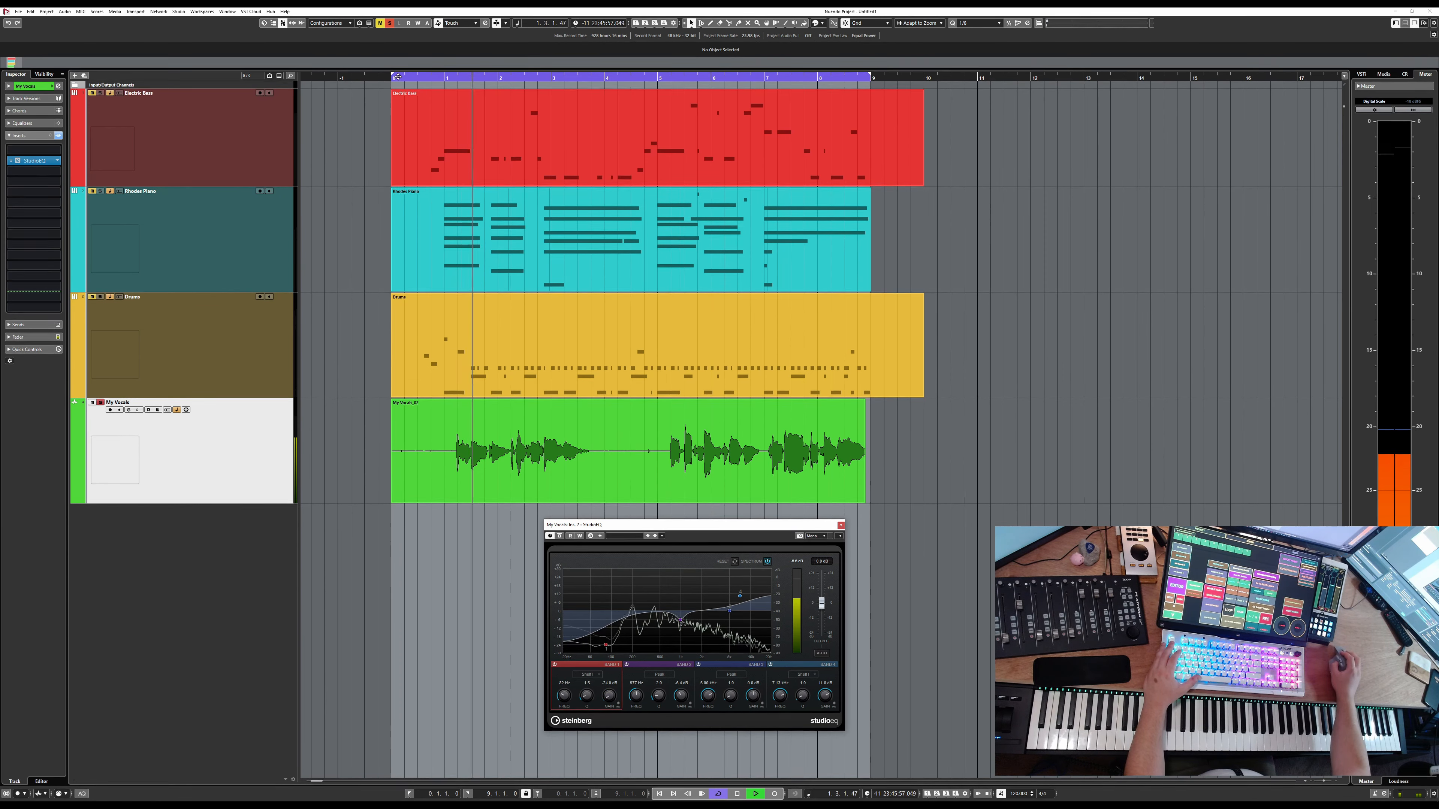
drag(391, 75, 445, 75)
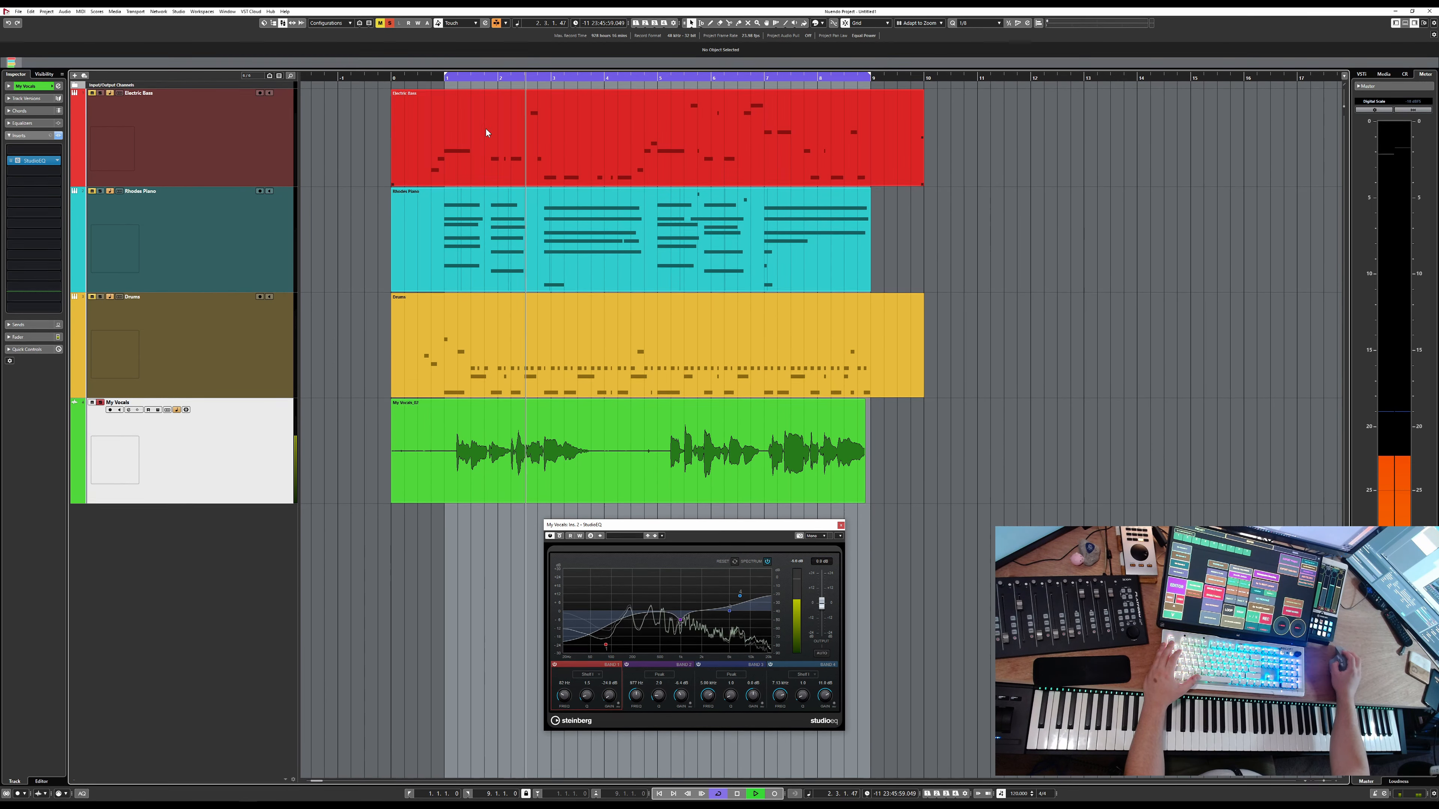
key(space)
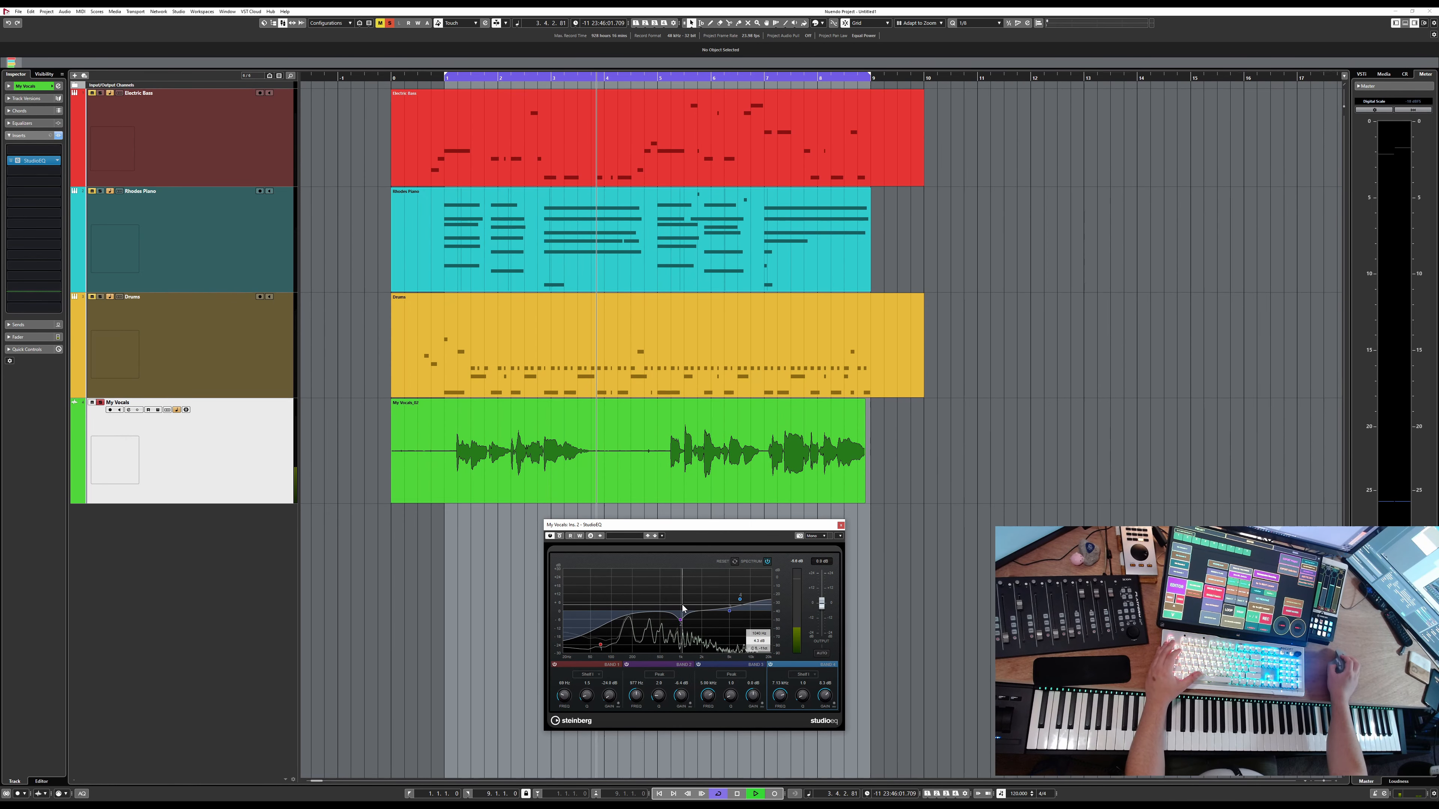
Step: Turn StudioEQ's band 2 into a boost around 1 kHz, raise the band 4 high shelf slightly and stop playback
drag(681, 620, 741, 593)
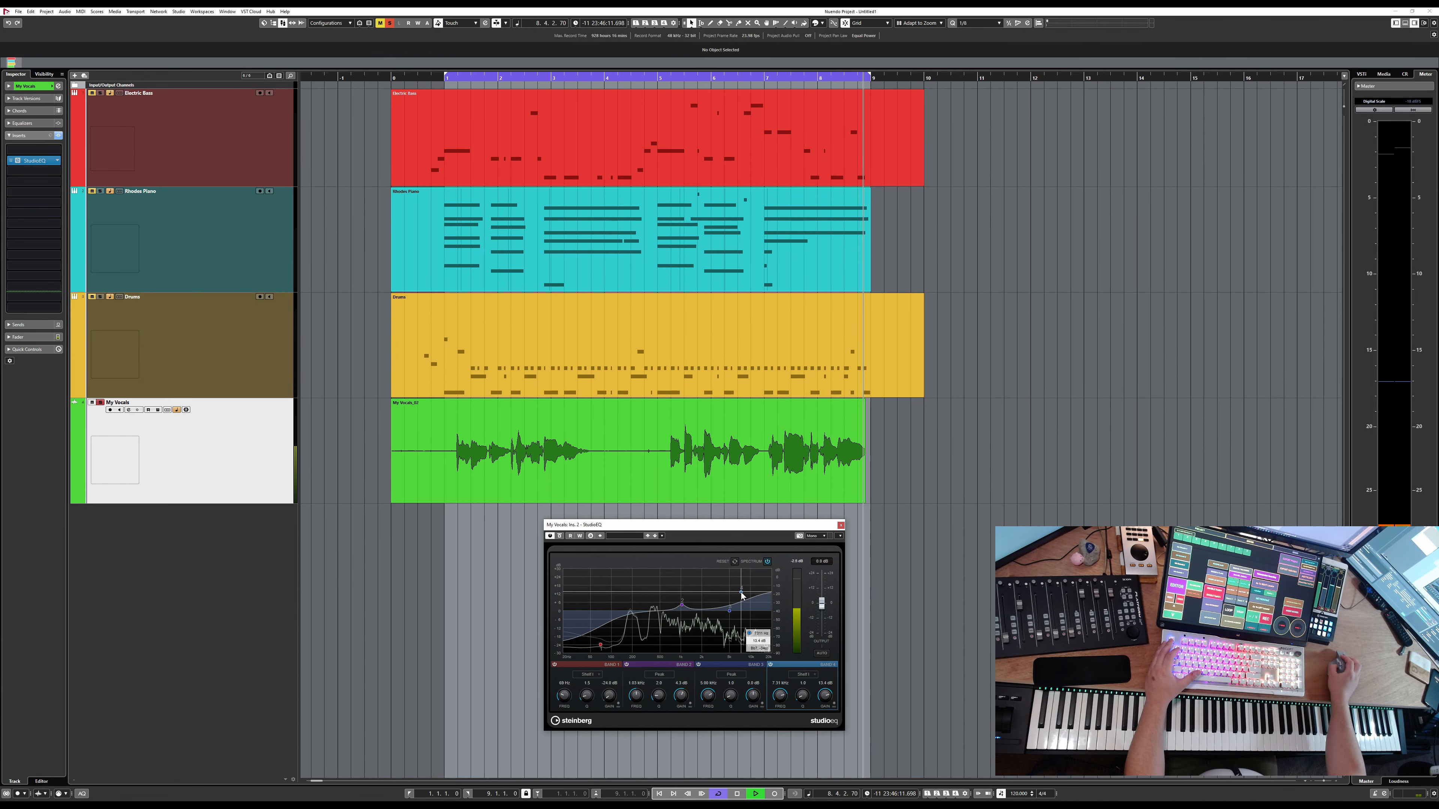
key(space)
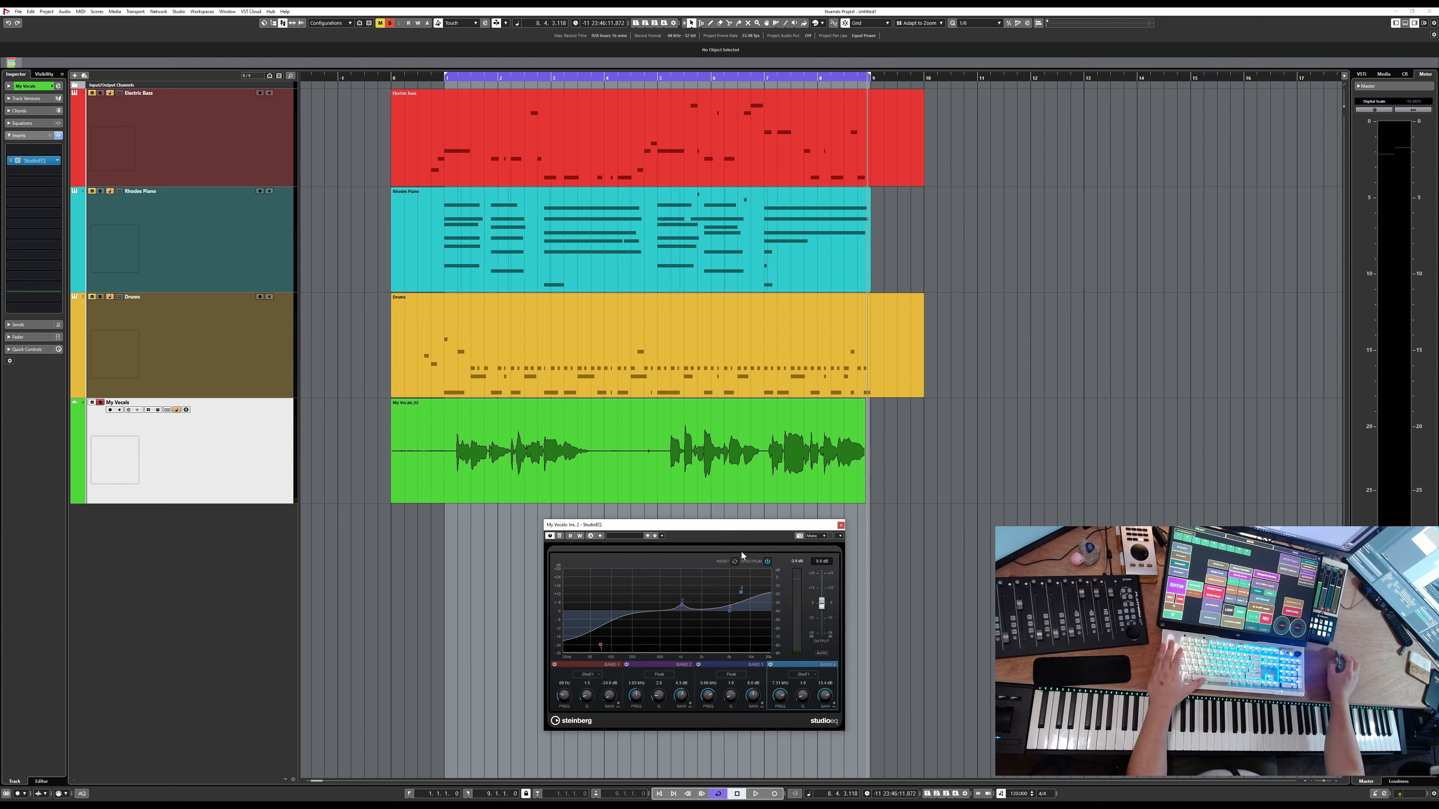
Step: Compare the vocals with StudioEQ bypassed and active during playback, and close the plug-in window
key(space)
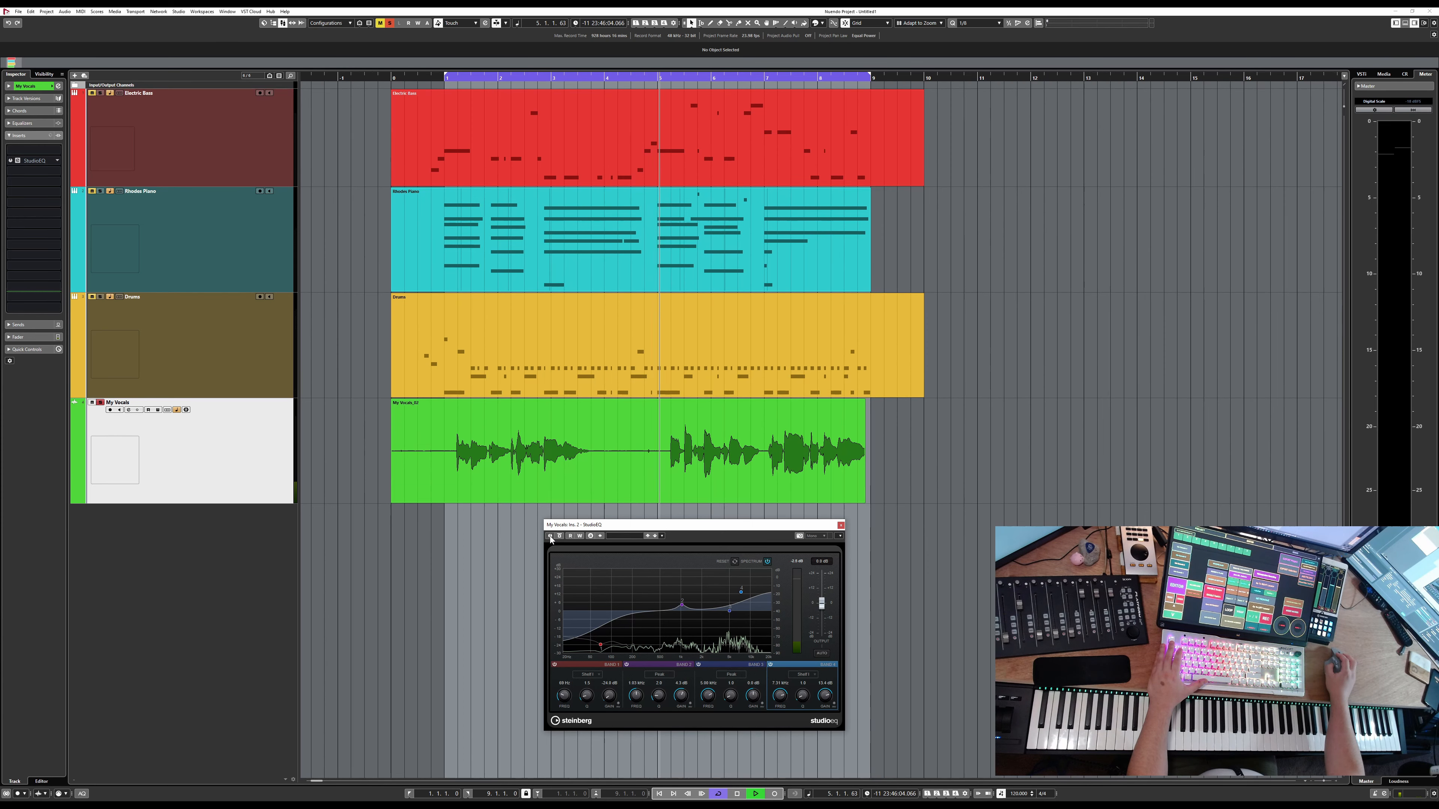
click(549, 536)
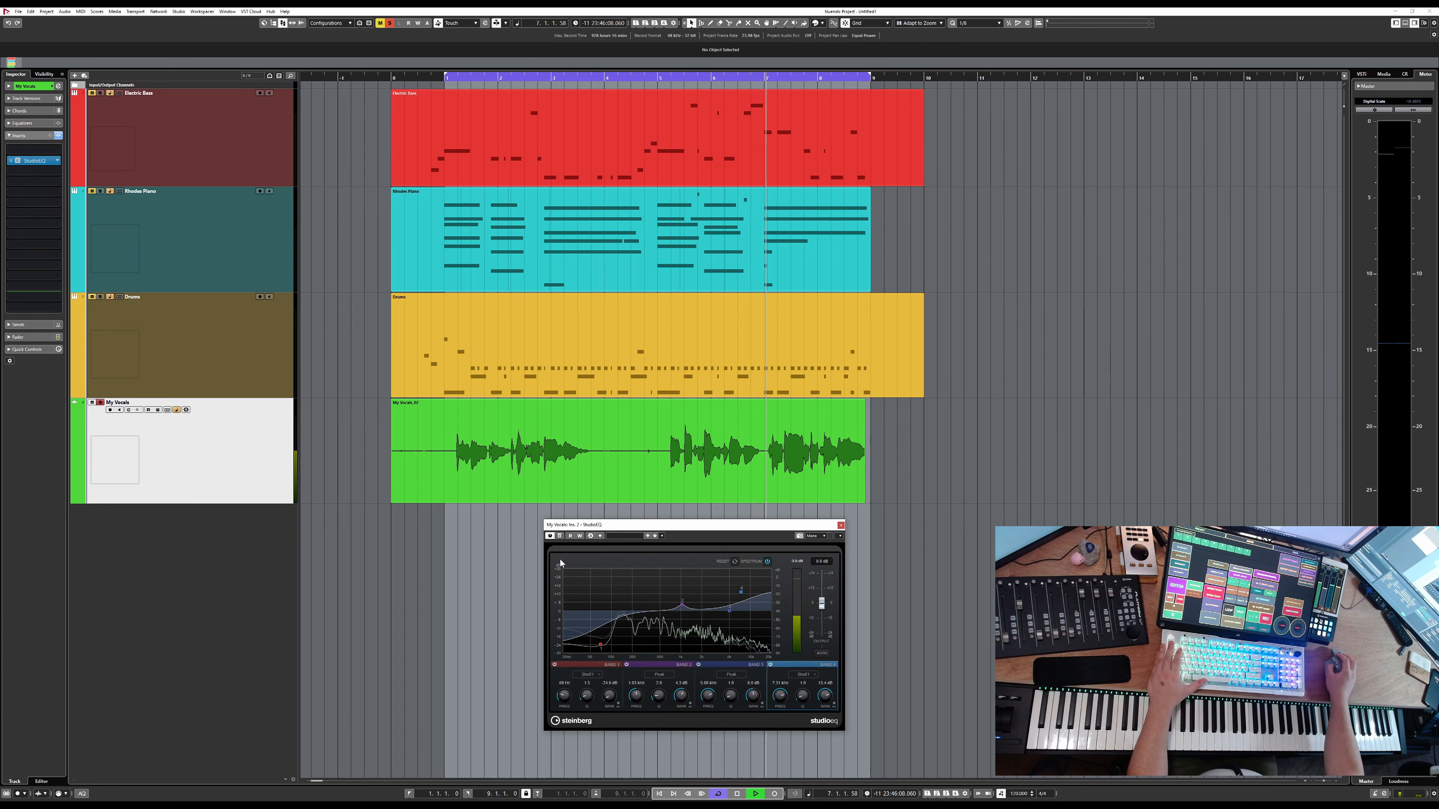
click(549, 536)
click(549, 536)
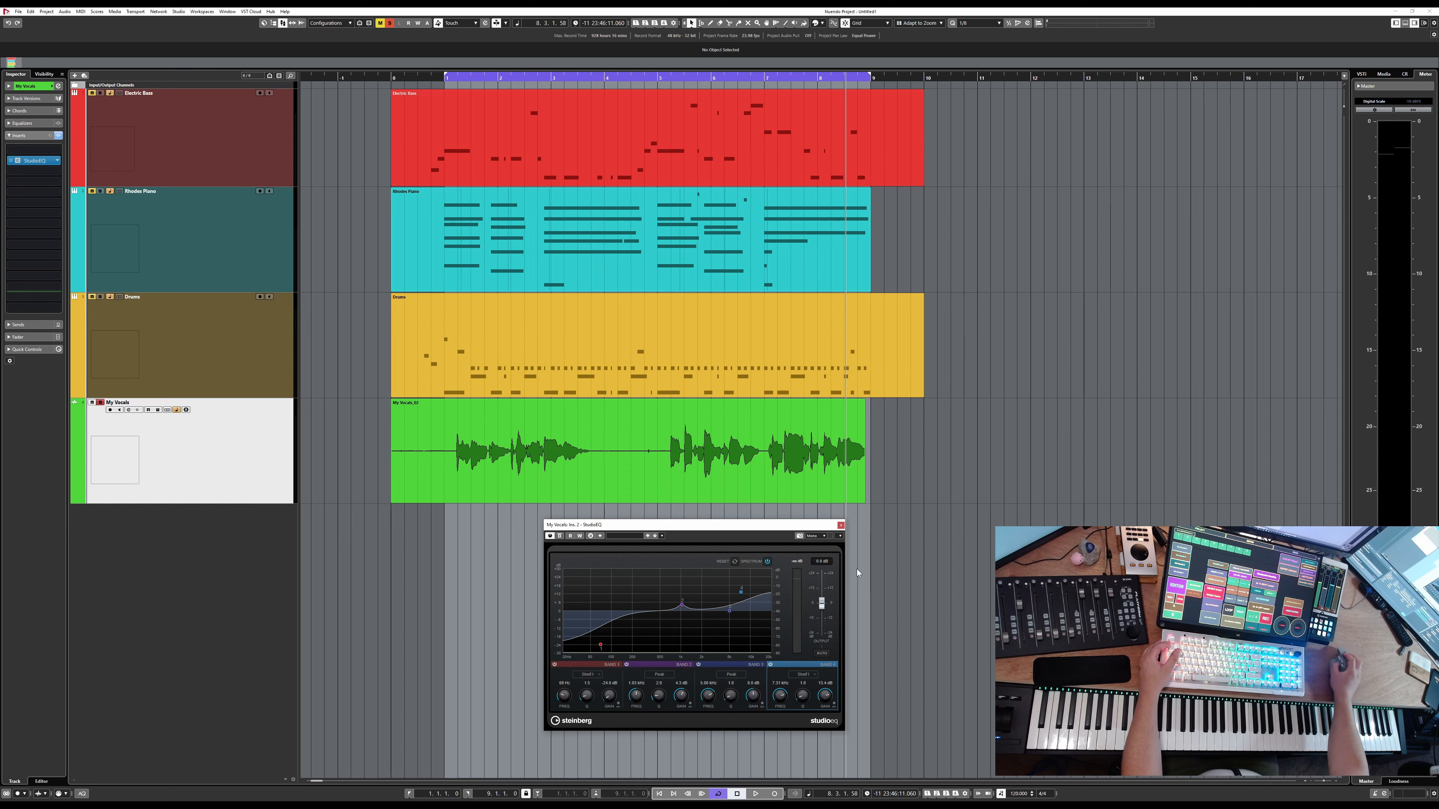
click(841, 526)
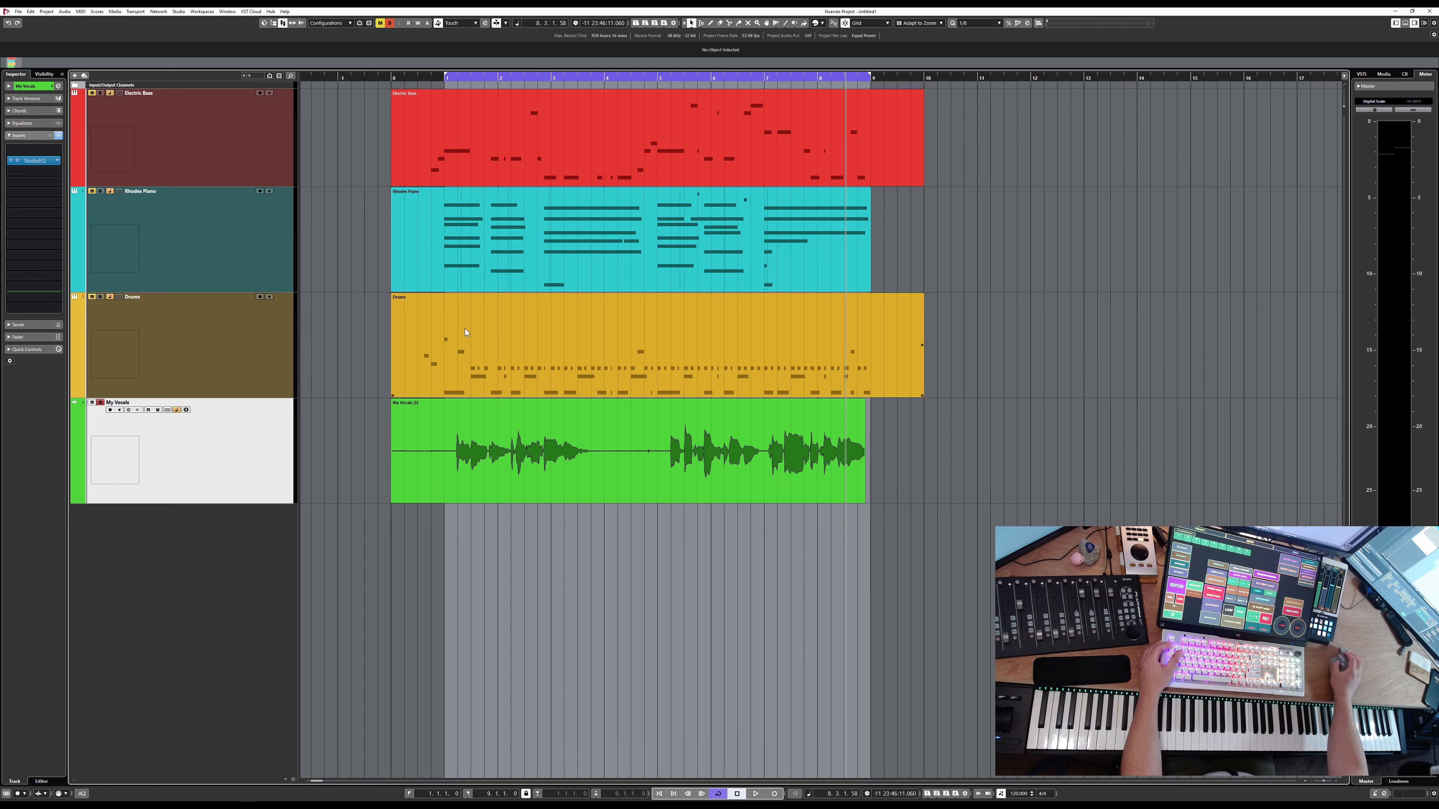
Step: Solo the Rhodes Piano track together with the vocals, restart playback and select the Rhodes Piano track
key(space)
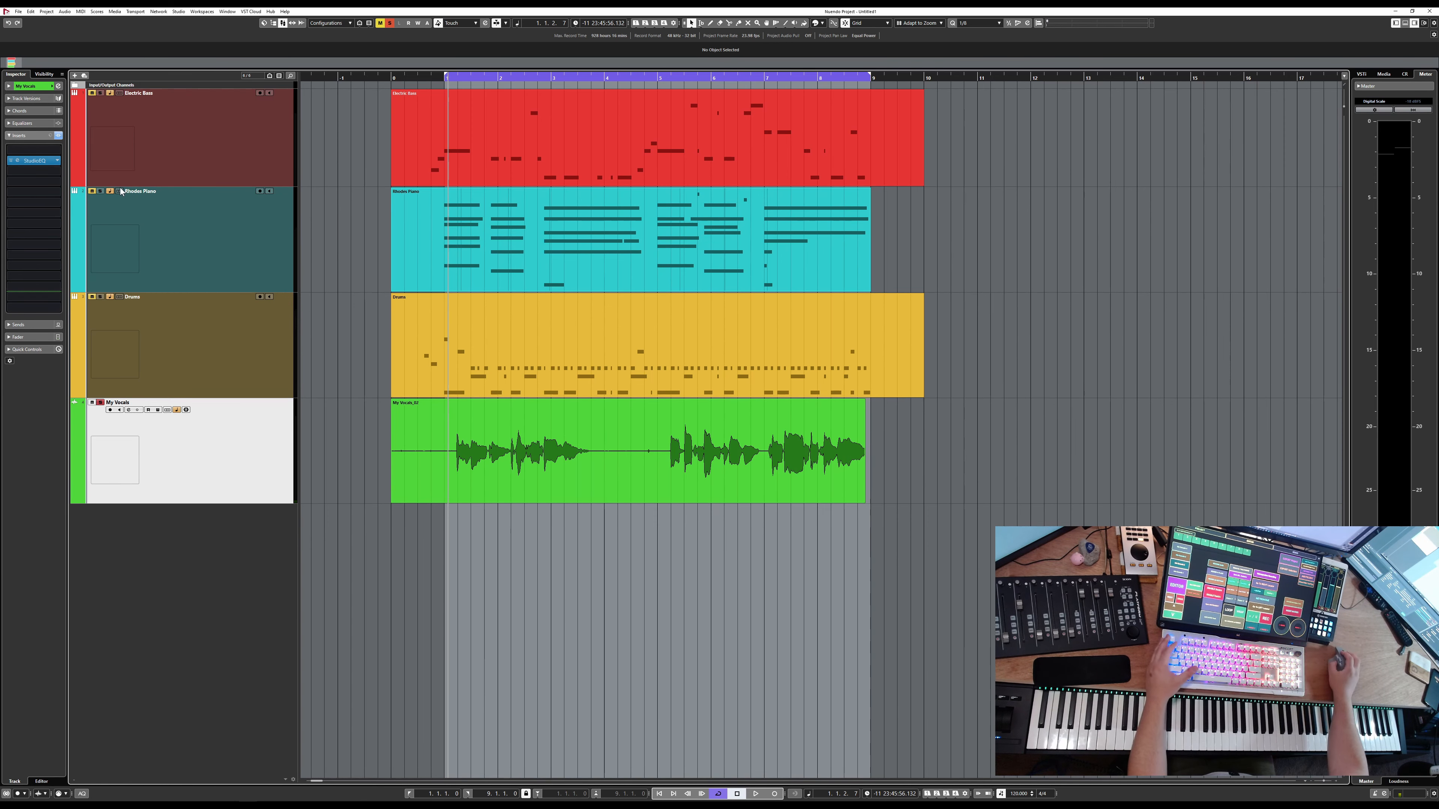
click(415, 345)
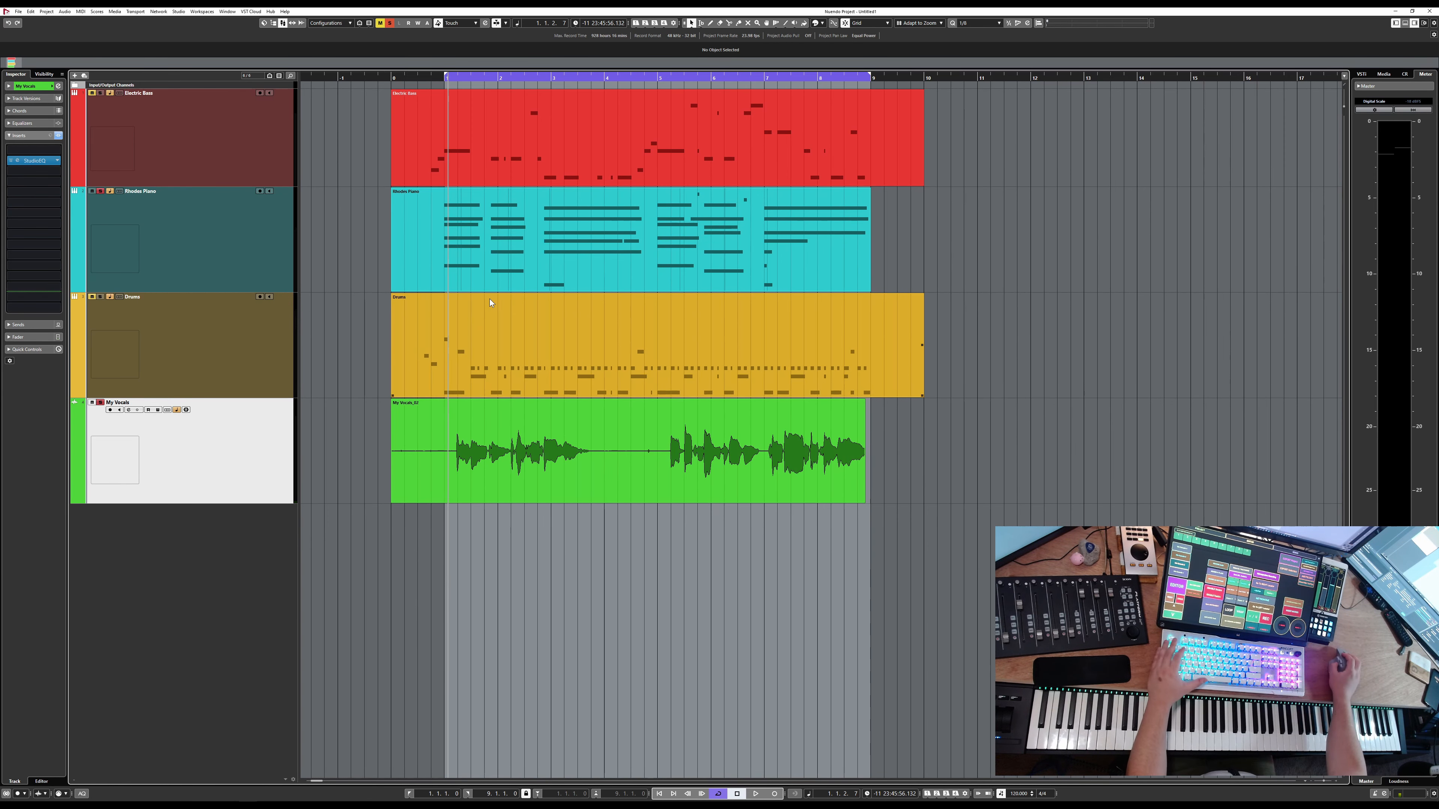
key(space)
click(258, 222)
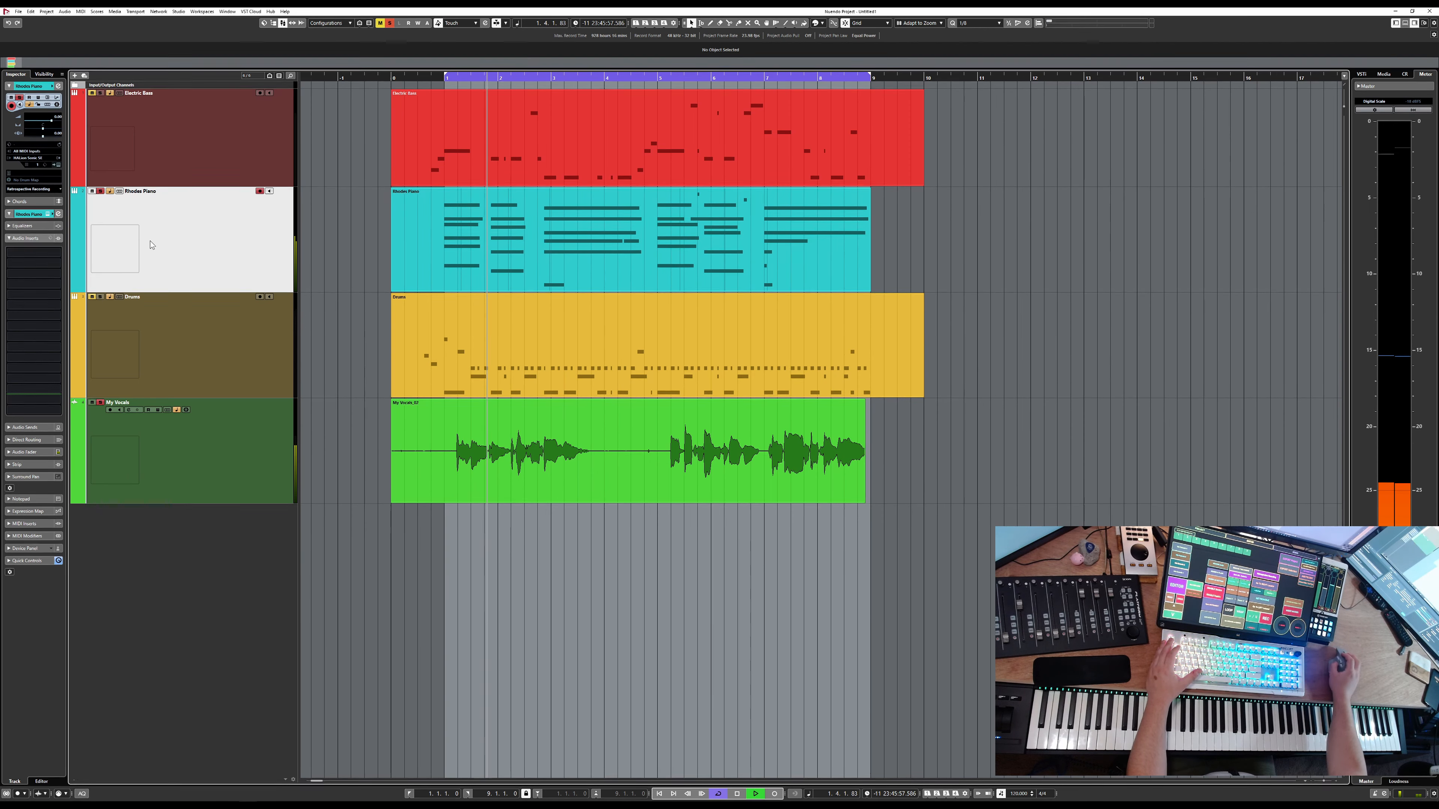
Step: Search the plug-ins for "eq", insert Solid EQ on the Rhodes Piano track and close its window
click(51, 252)
text(eq)
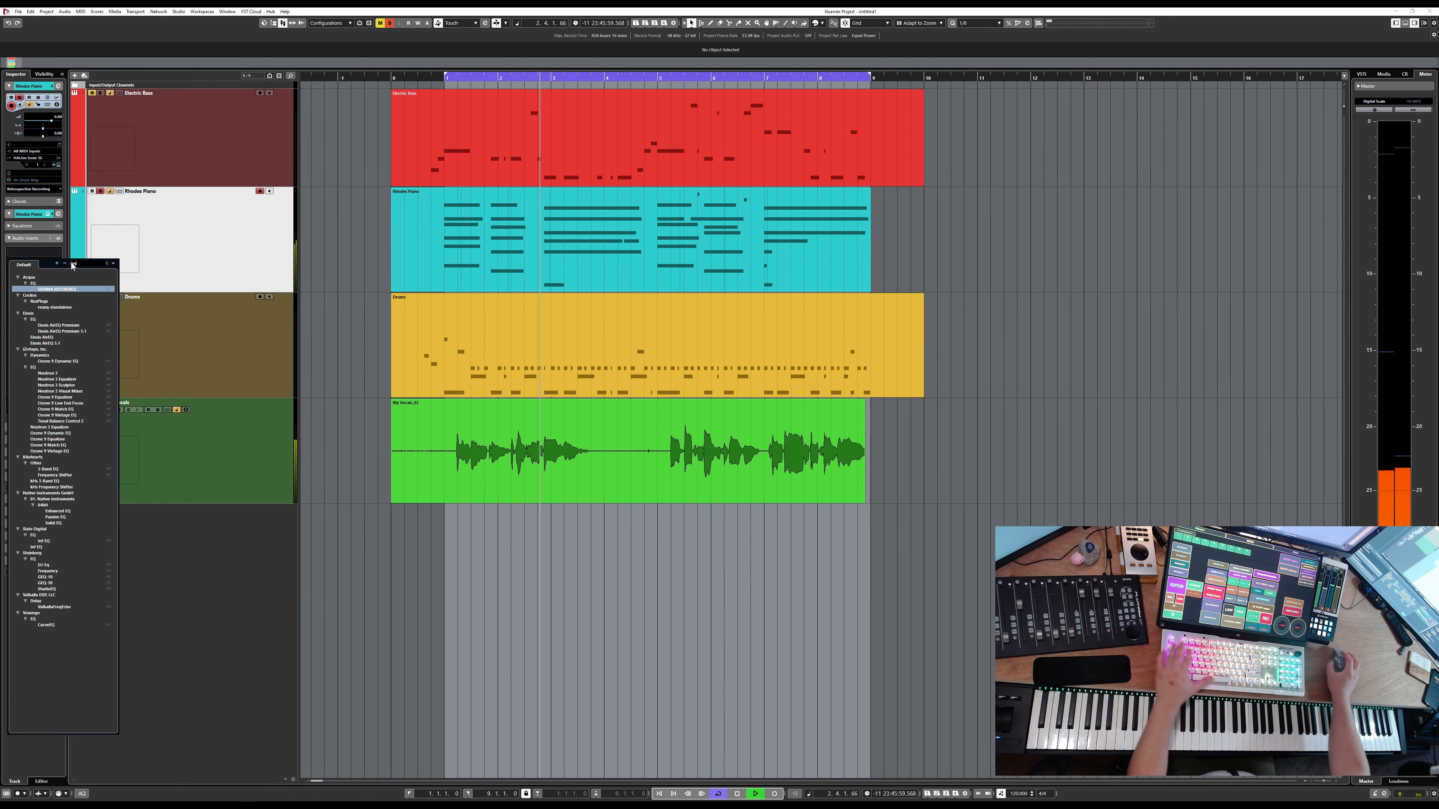
click(54, 522)
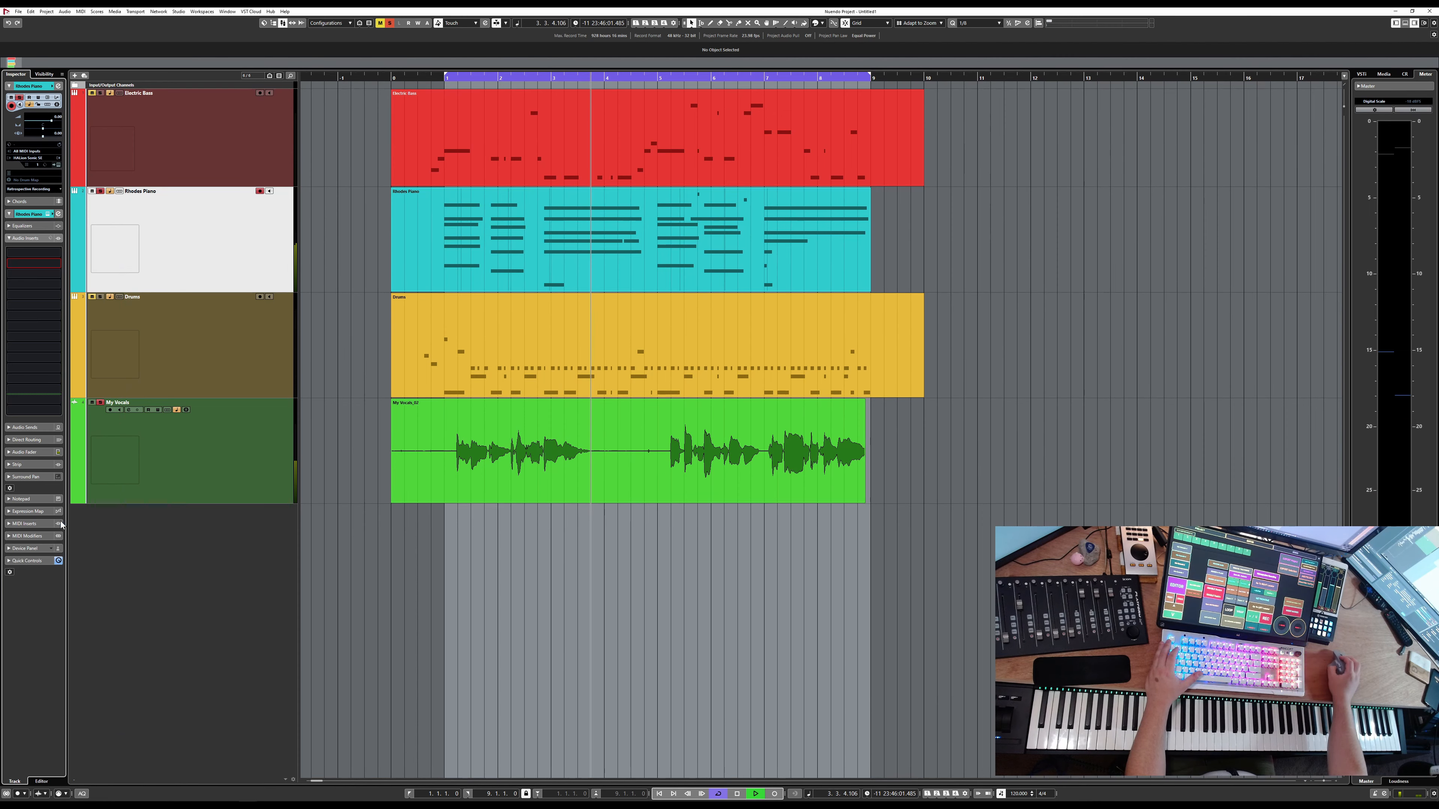
click(849, 353)
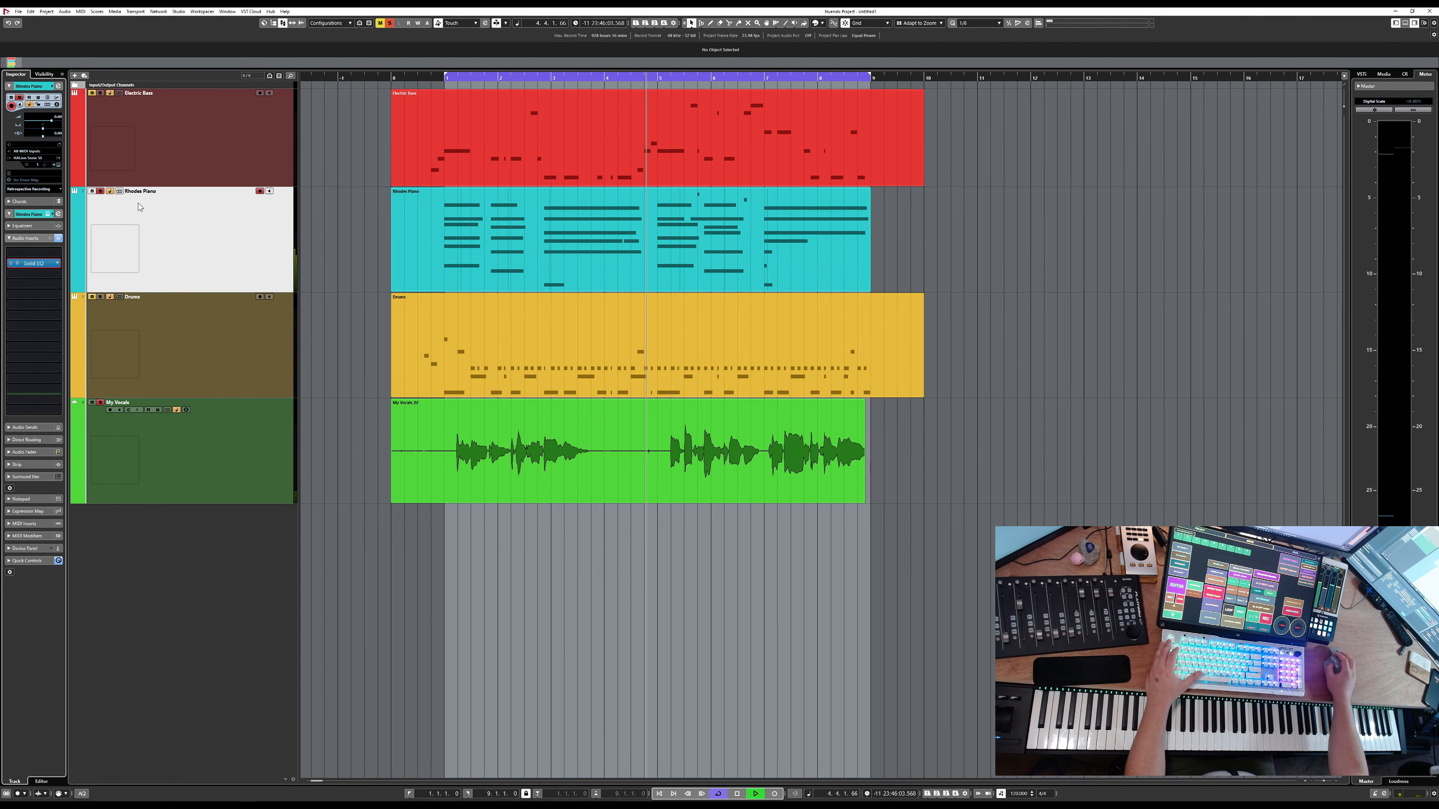
Step: Replace Solid EQ with StudioEQ on the Rhodes Piano track, stop playback and place the plug-in window below the vocal part
click(34, 263)
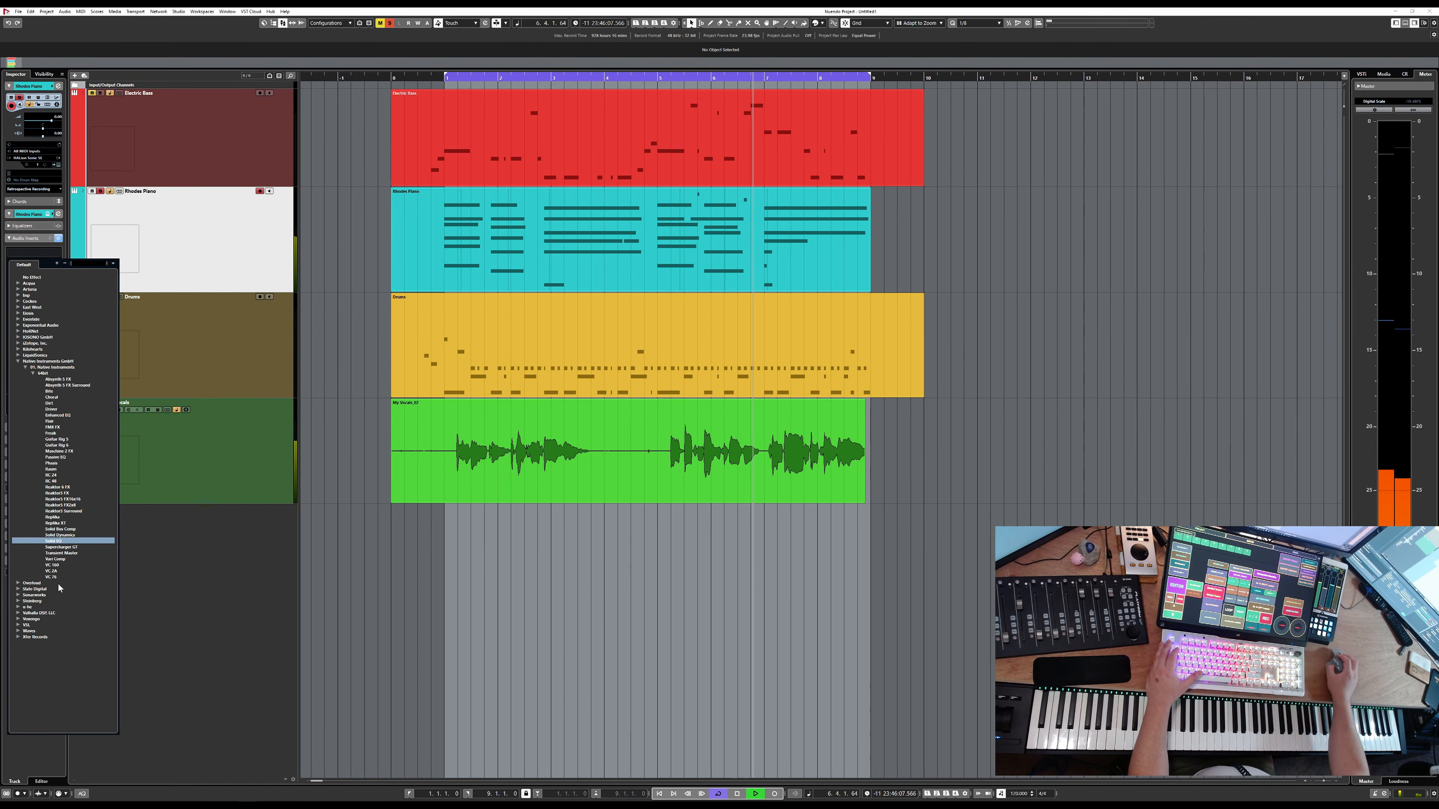
text(eq)
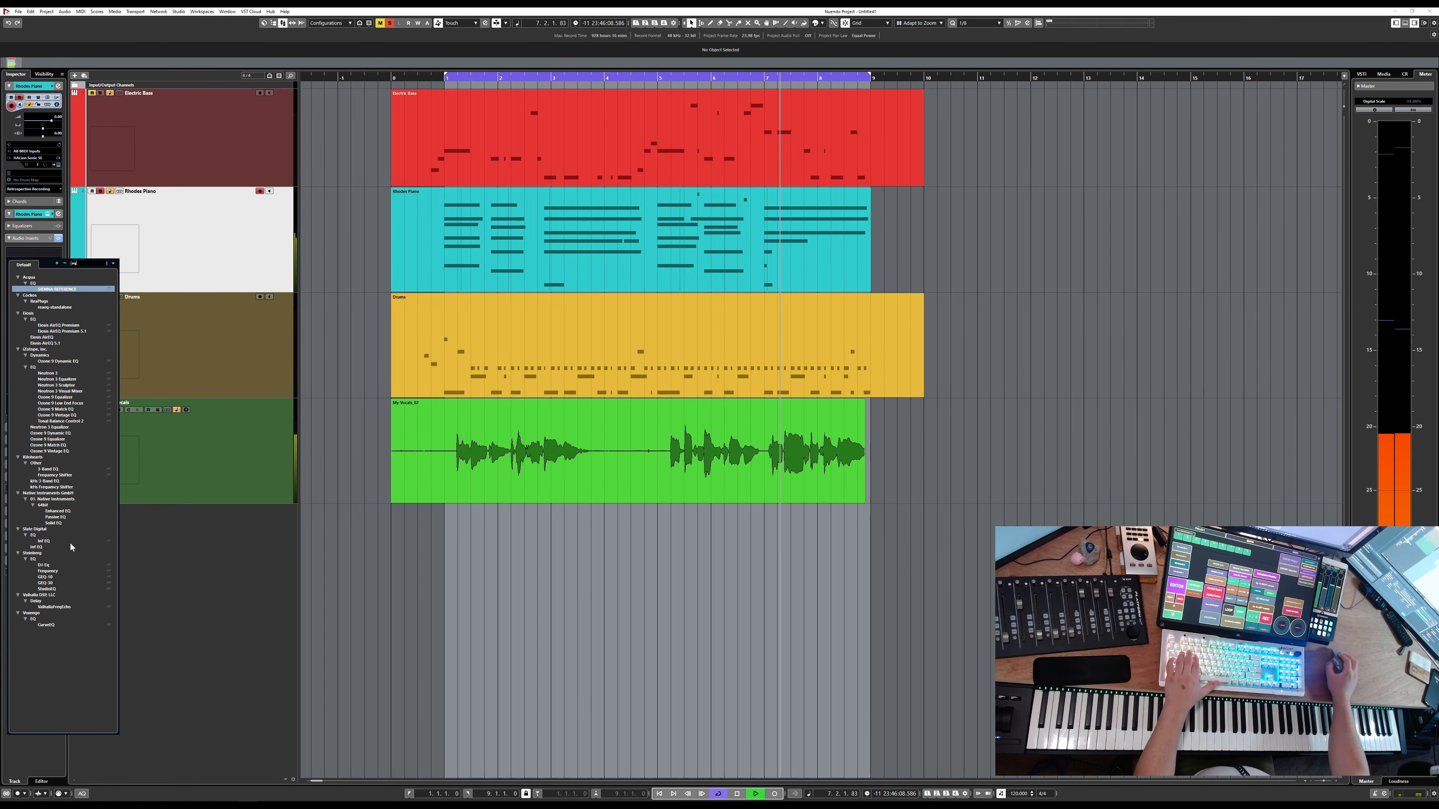
click(48, 589)
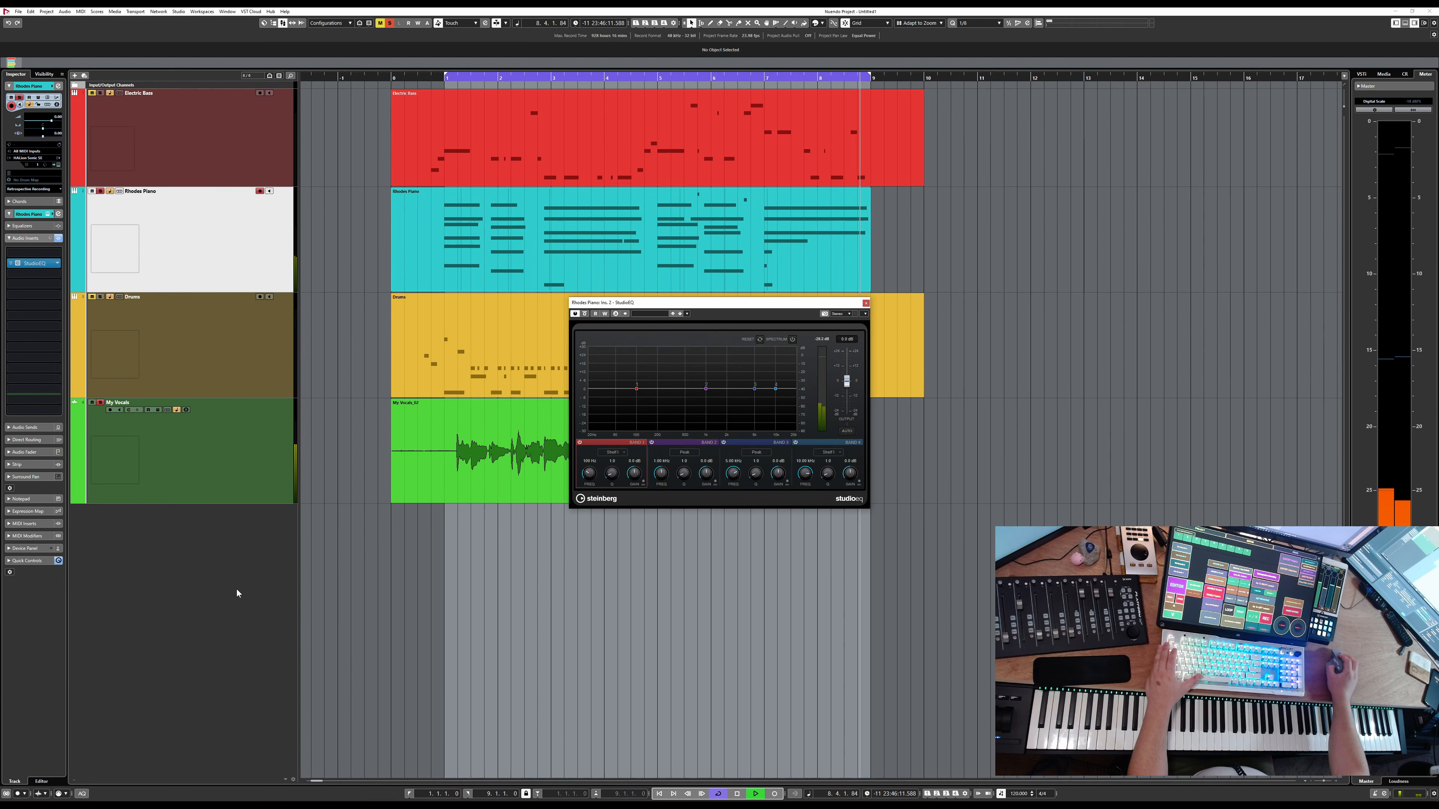
key(space)
drag(747, 310, 721, 509)
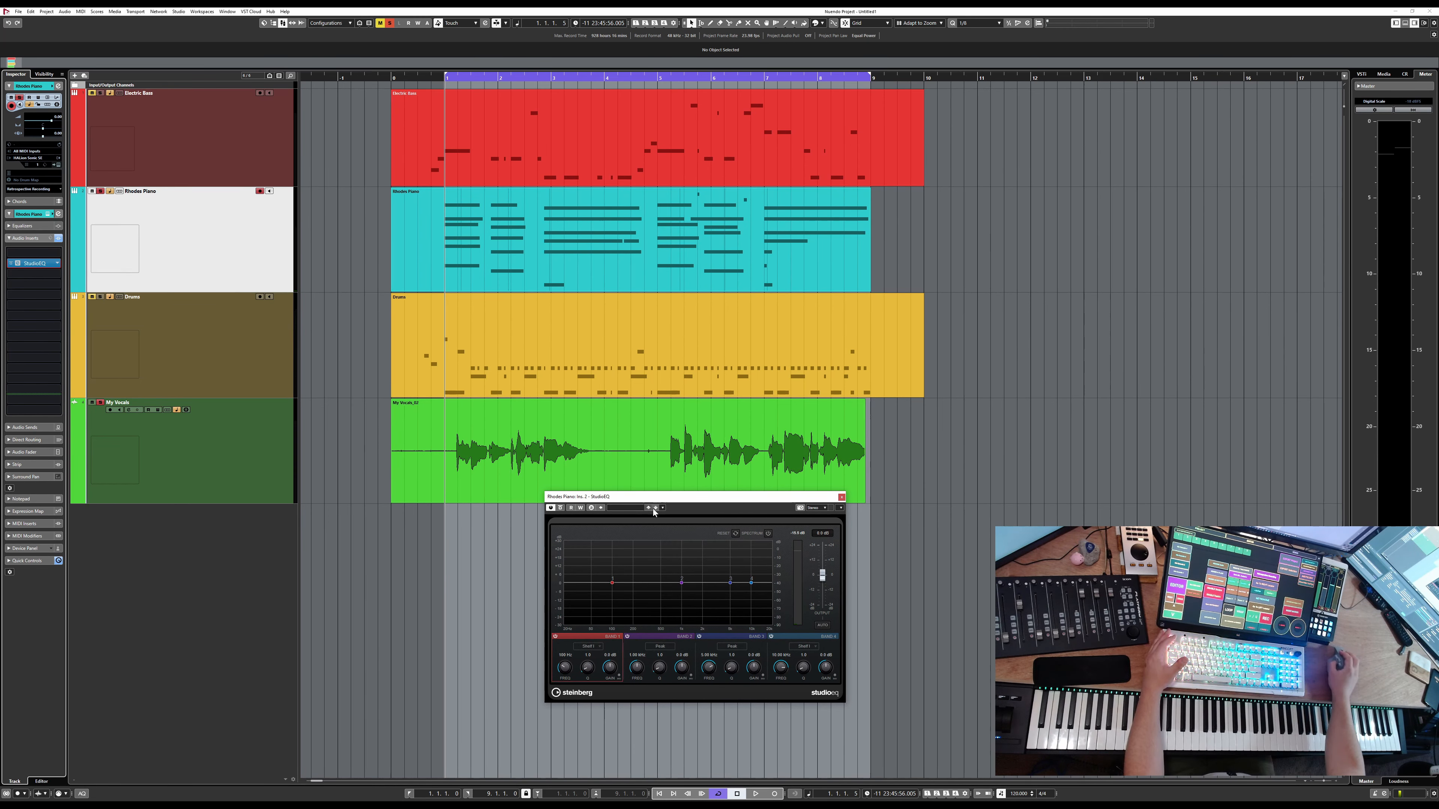
Step: Move the Rhodes Piano's StudioEQ window below the tracks, start playback and turn on its spectrum display
drag(694, 501, 697, 518)
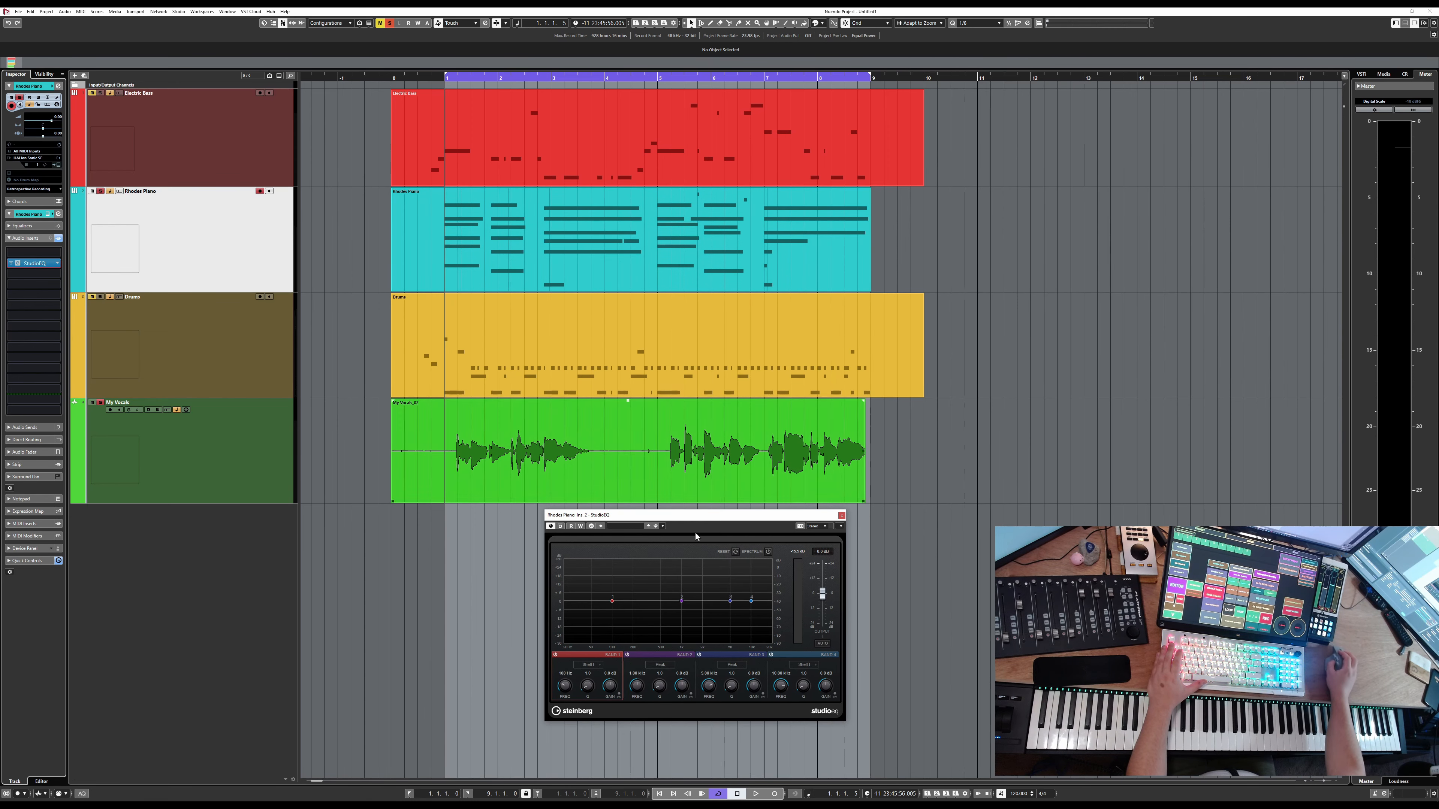
drag(704, 517, 649, 518)
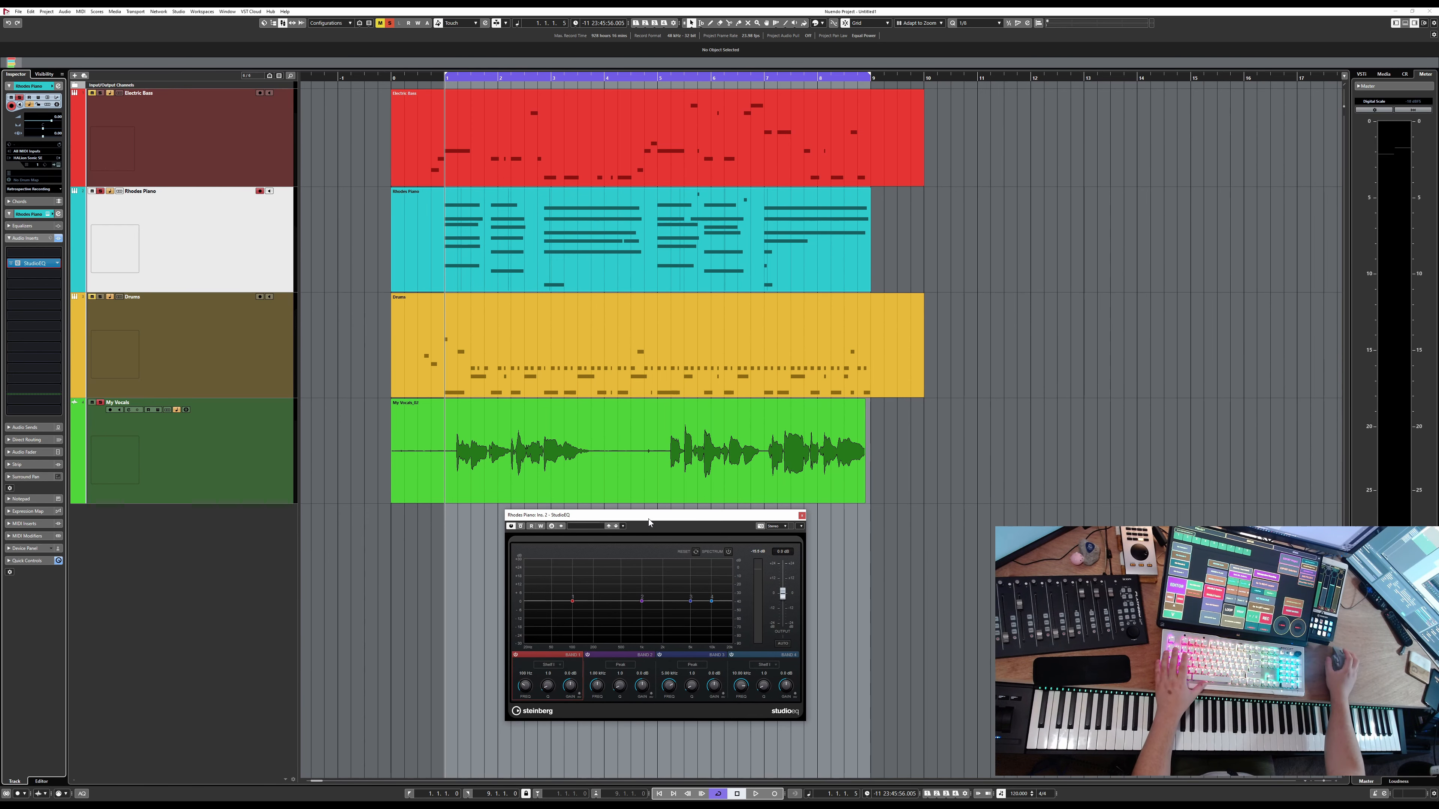
key(space)
click(727, 552)
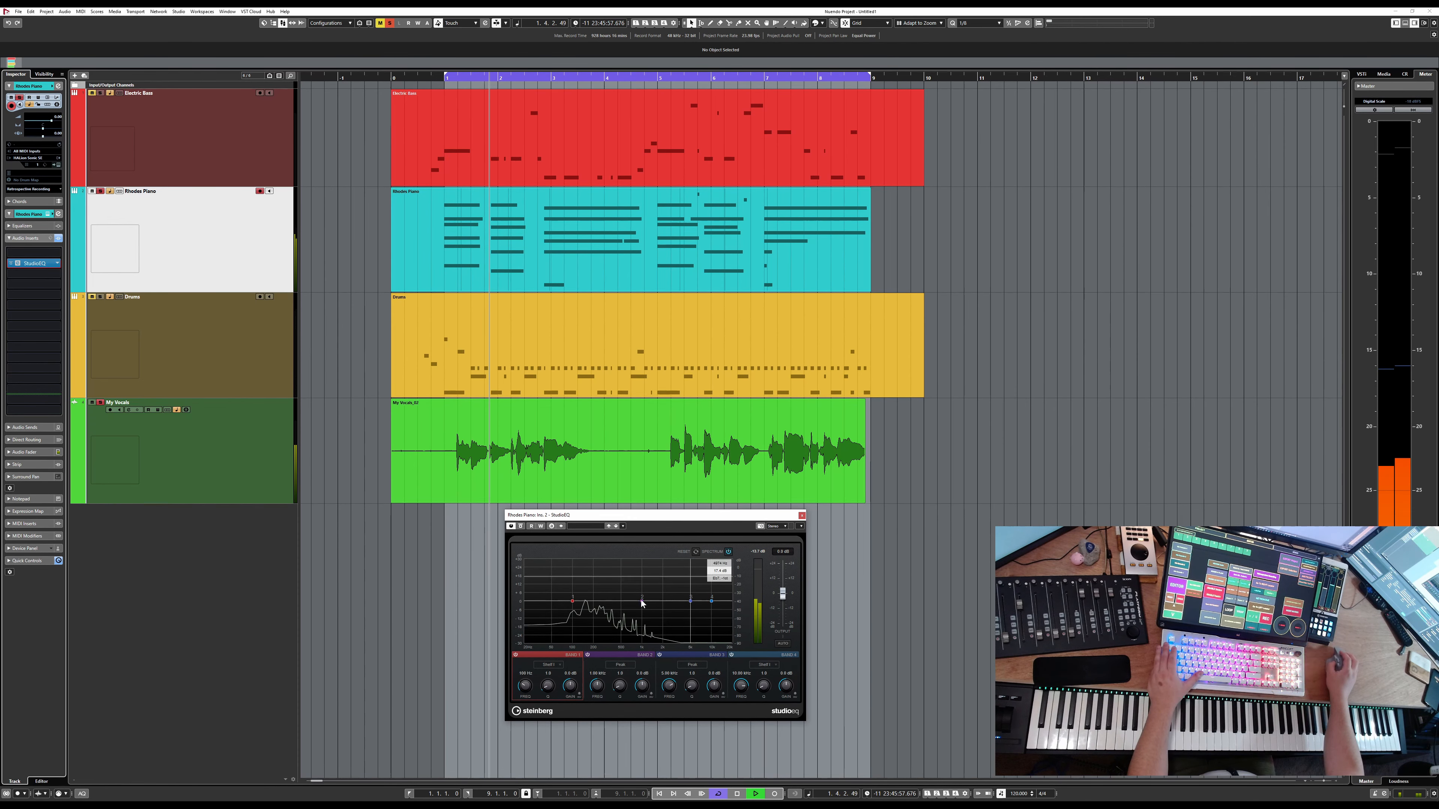
Step: Shape the Rhodes Piano EQ with reduced lows and highs and mid boosts around 1.28 kHz and 4.18 kHz, stop playback and close StudioEQ
drag(573, 600, 689, 596)
mouse_move(689, 598)
mouse_down()
mouse_move(650, 599)
mouse_move(685, 590)
mouse_up()
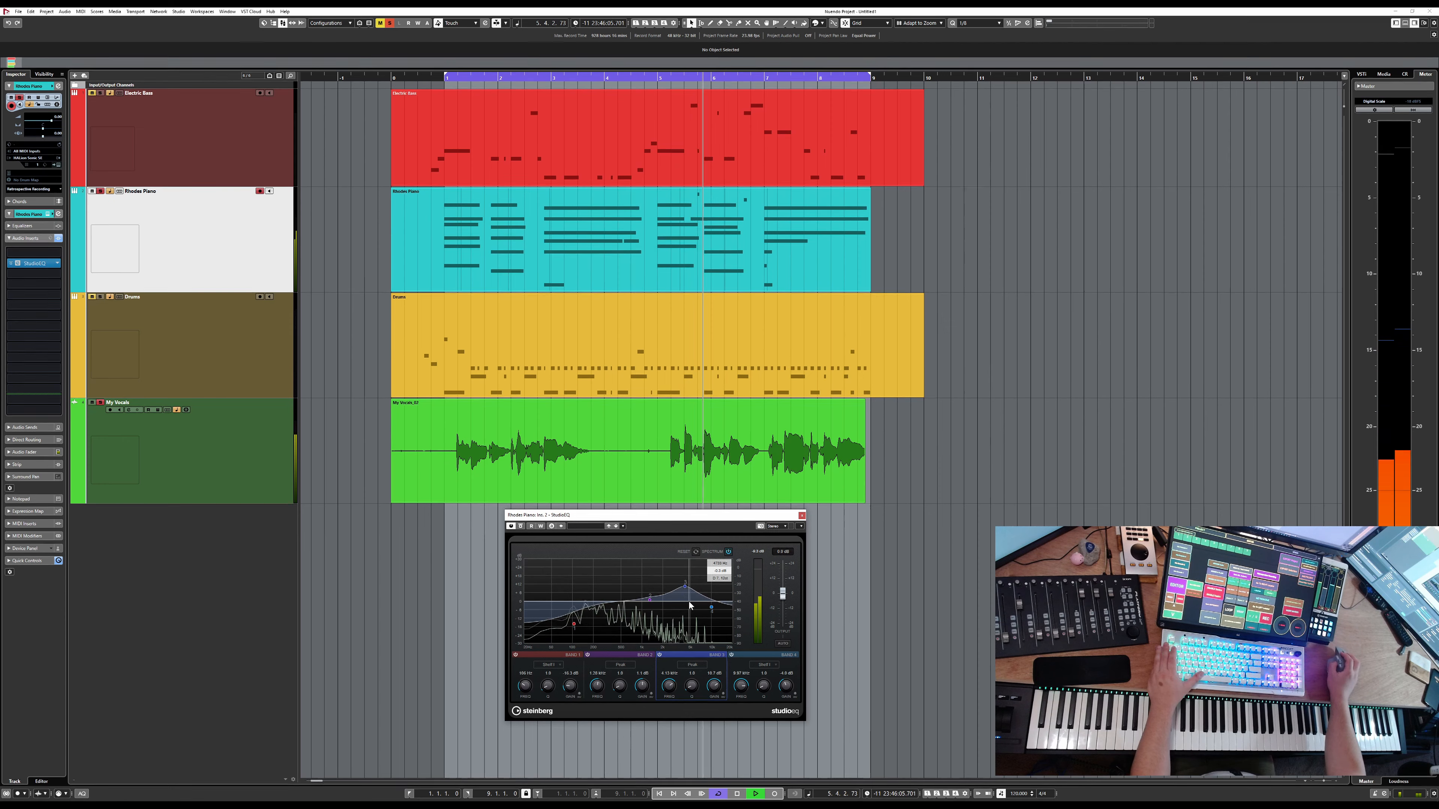
drag(685, 586, 686, 601)
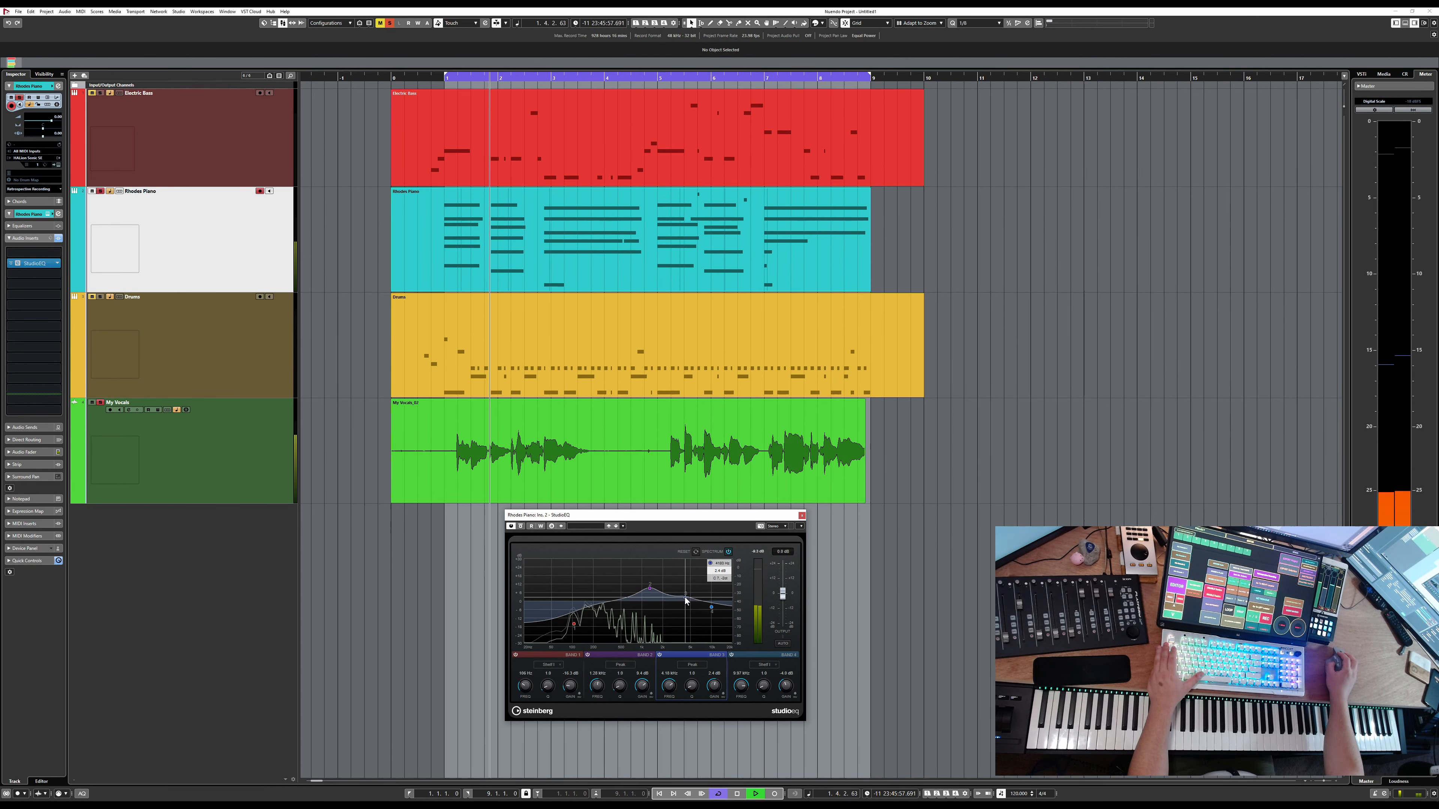
drag(686, 601, 685, 597)
key(space)
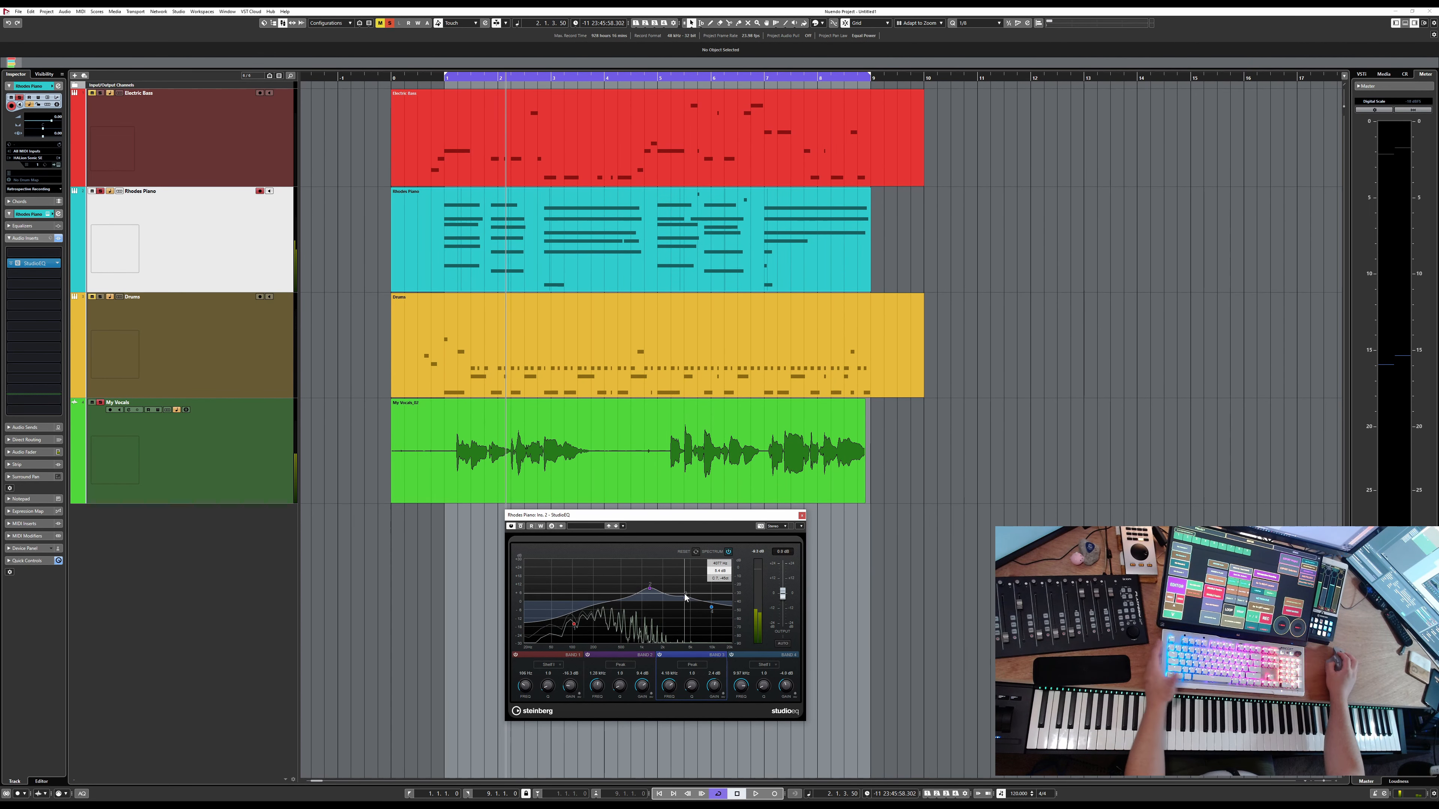
click(802, 516)
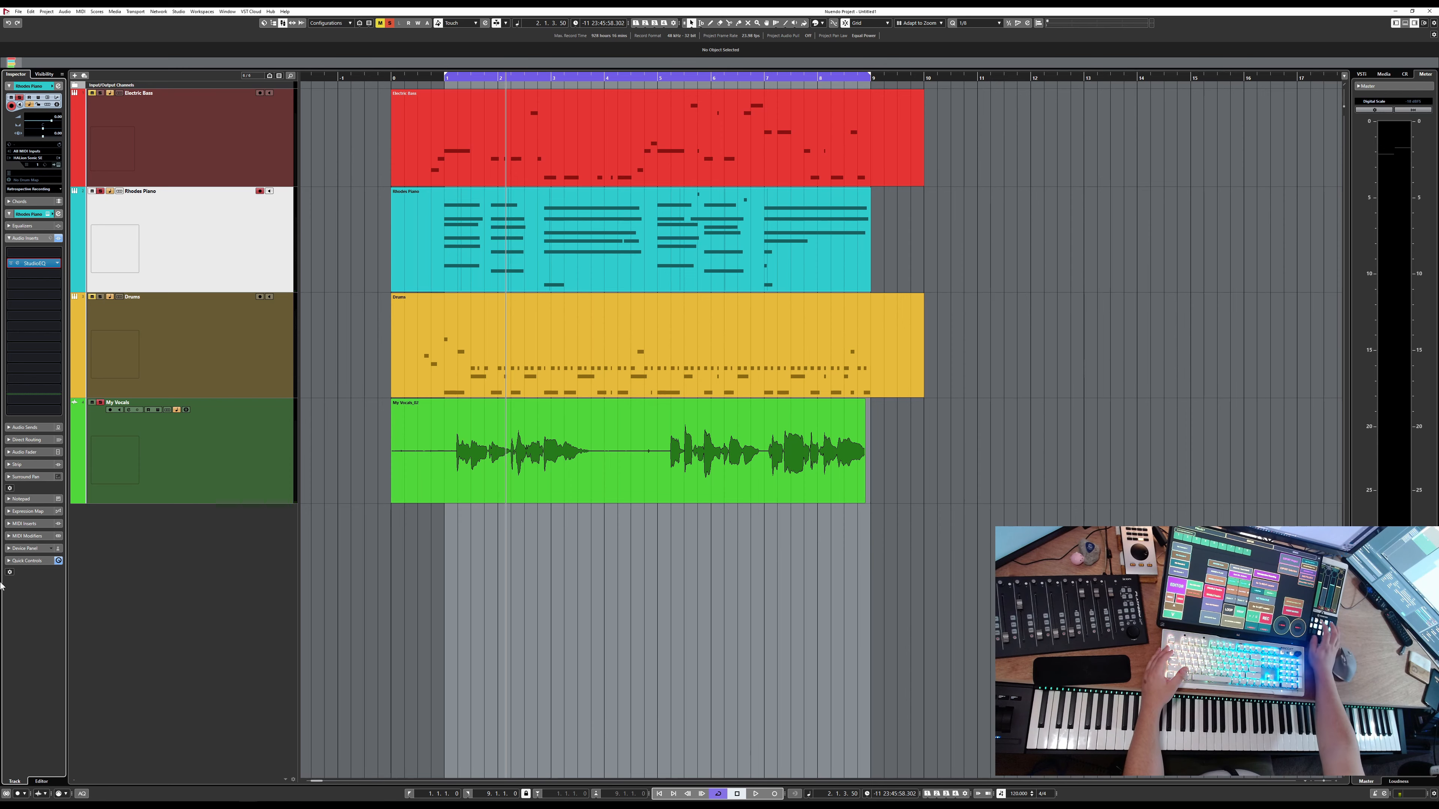
Step: Reset the Stereo Out fader to 0.00 in the MixConsole and briefly play the project from the loop start
key(F3)
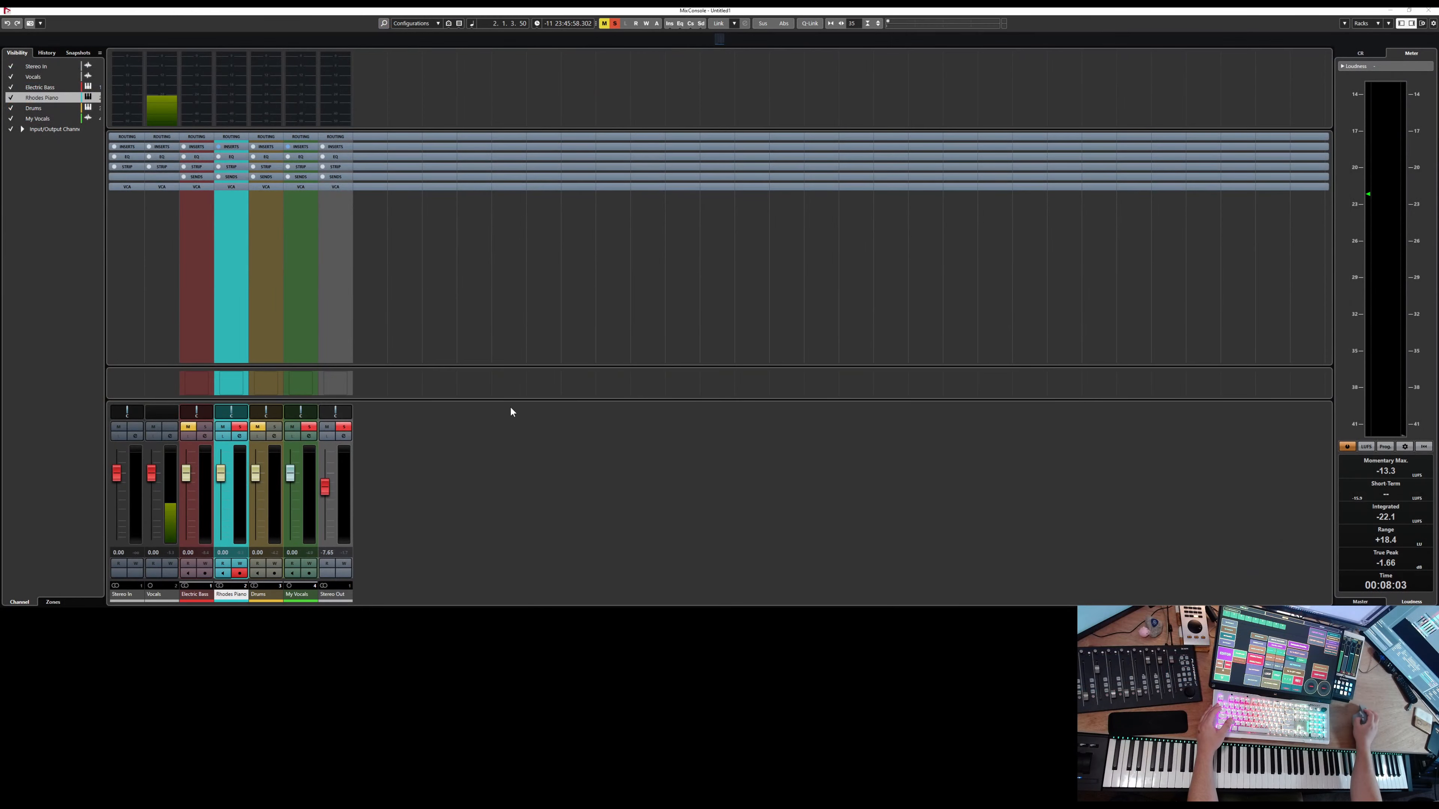
ctrl+click(326, 489)
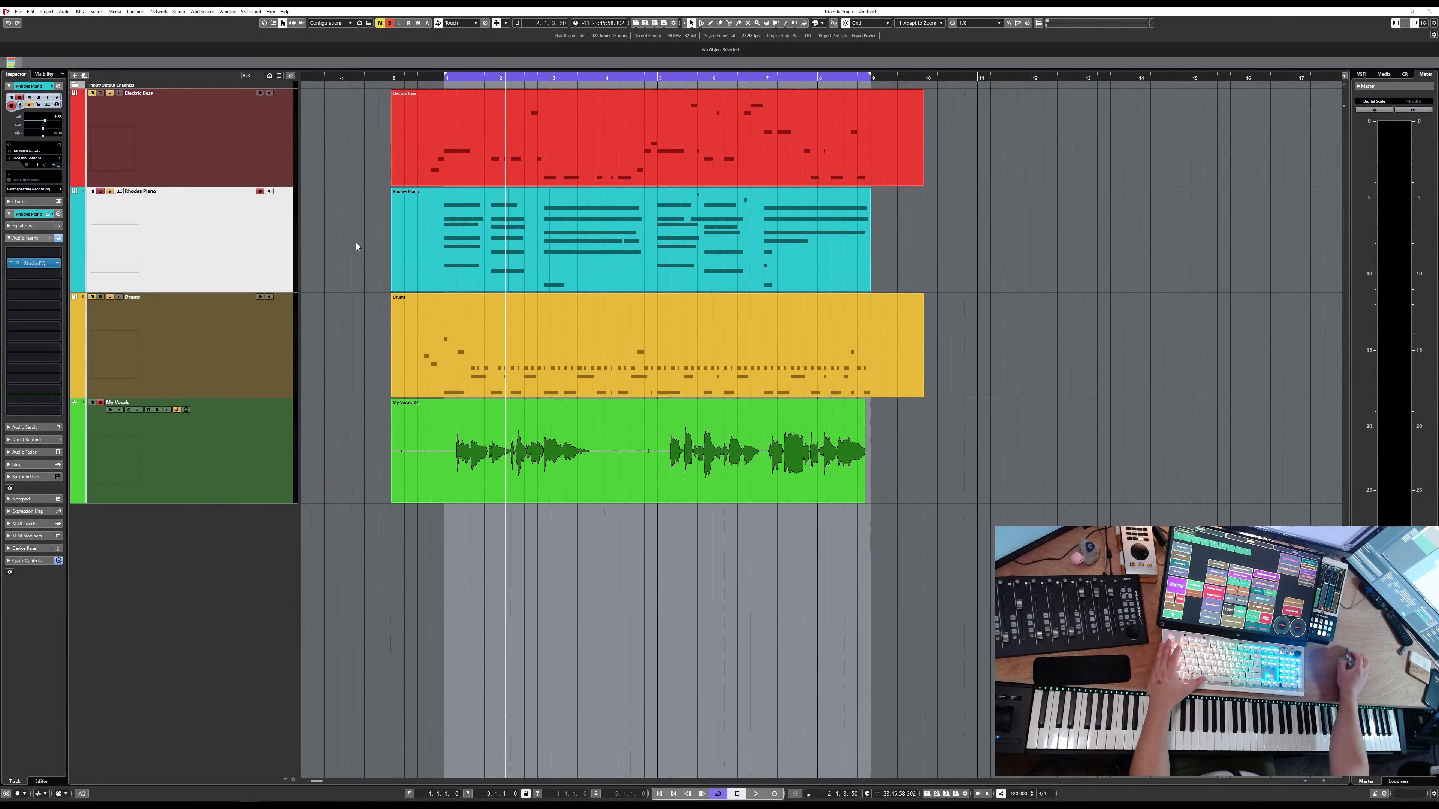
click(445, 76)
key(space)
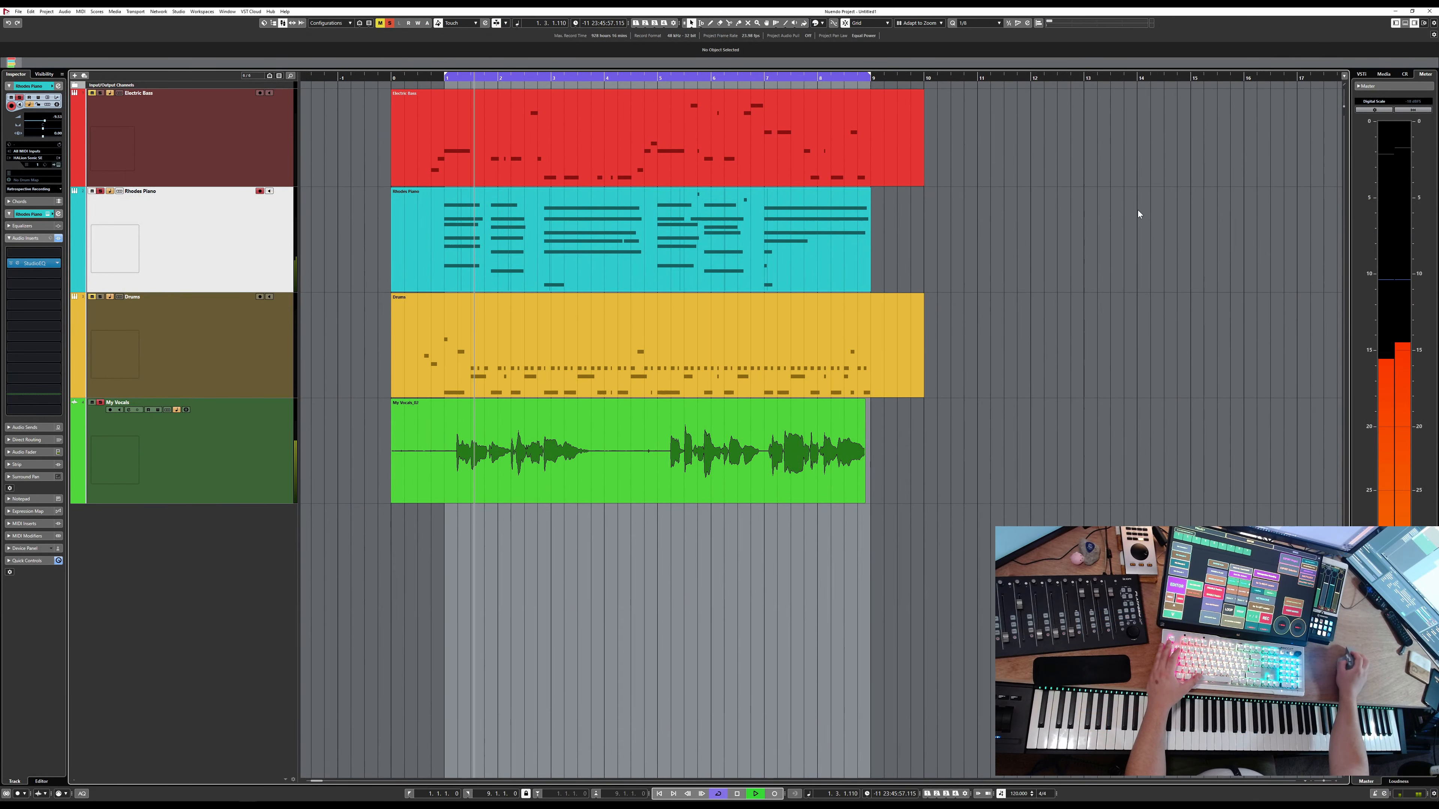
key(space)
Step: Show the MixConsole faders below the arrangement and resize the area so all four tracks stay visible
click(1405, 23)
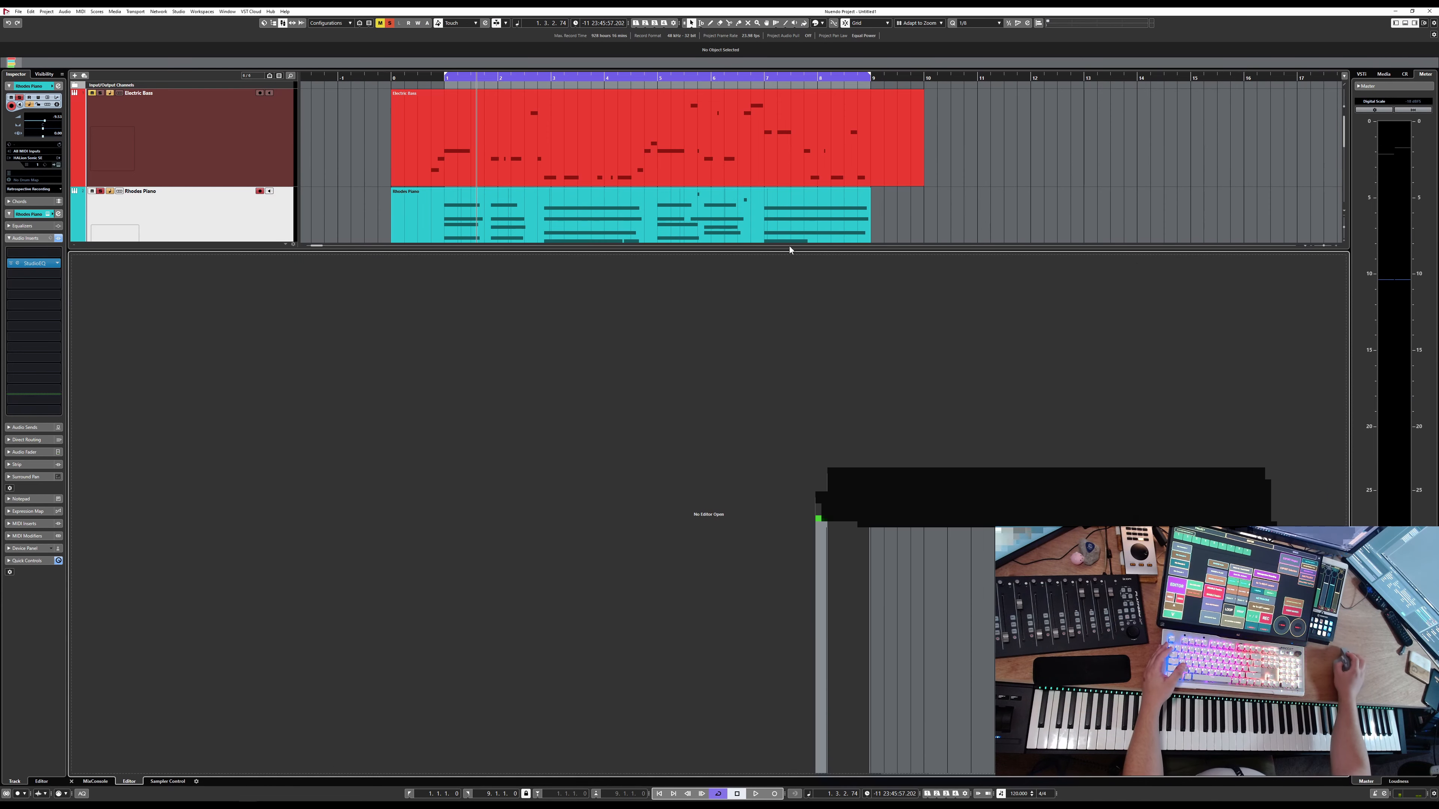
drag(761, 251, 733, 564)
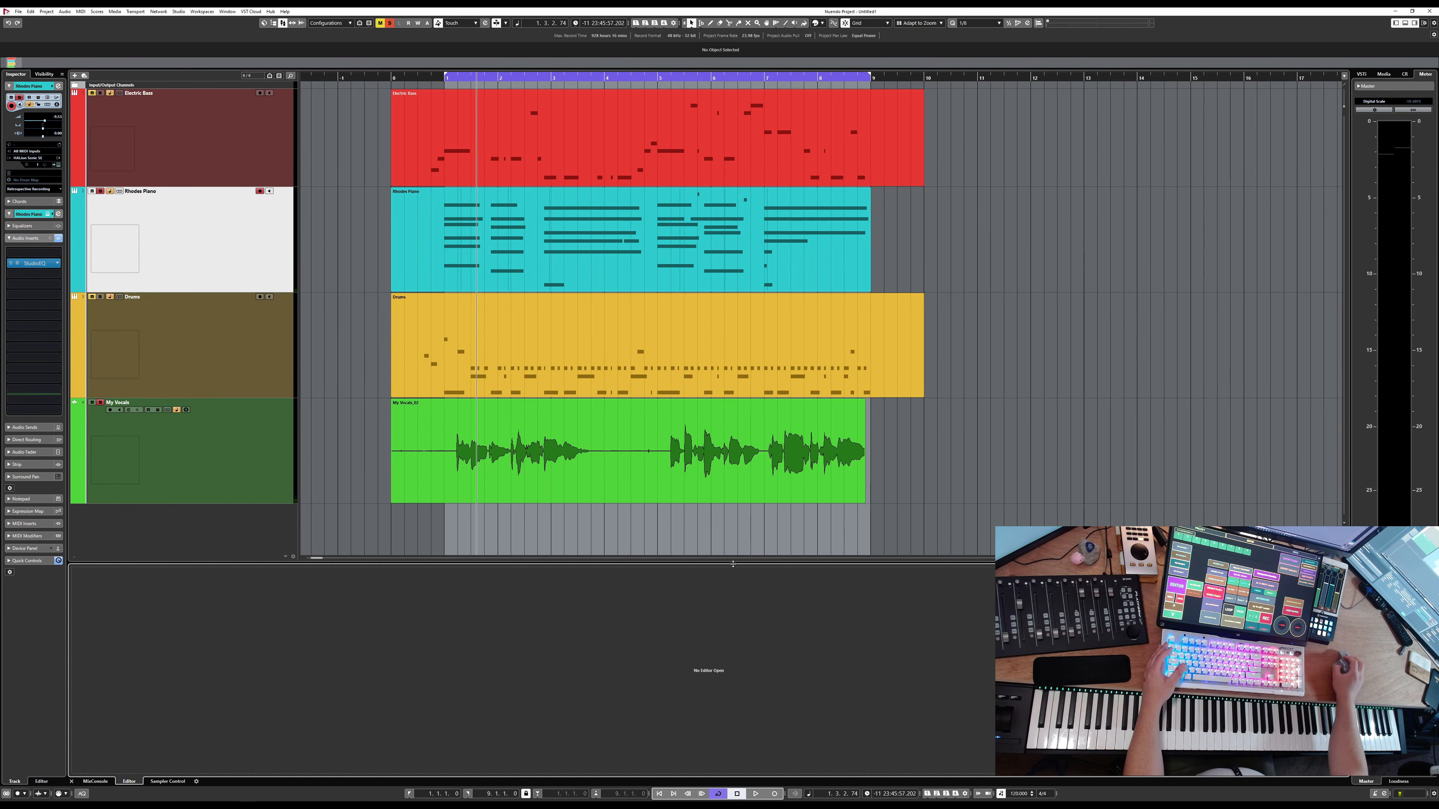
click(95, 781)
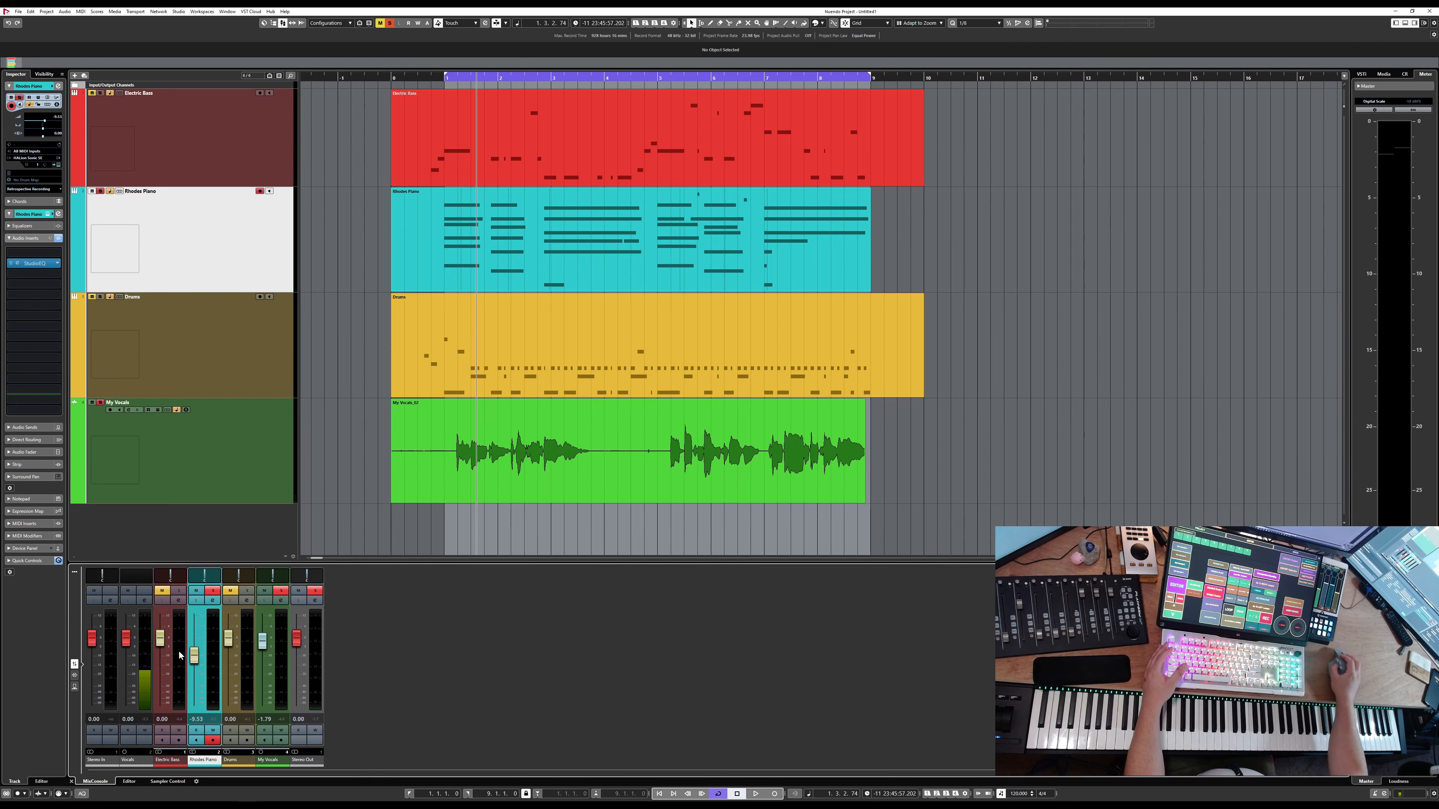
click(75, 675)
click(74, 664)
drag(238, 563, 255, 526)
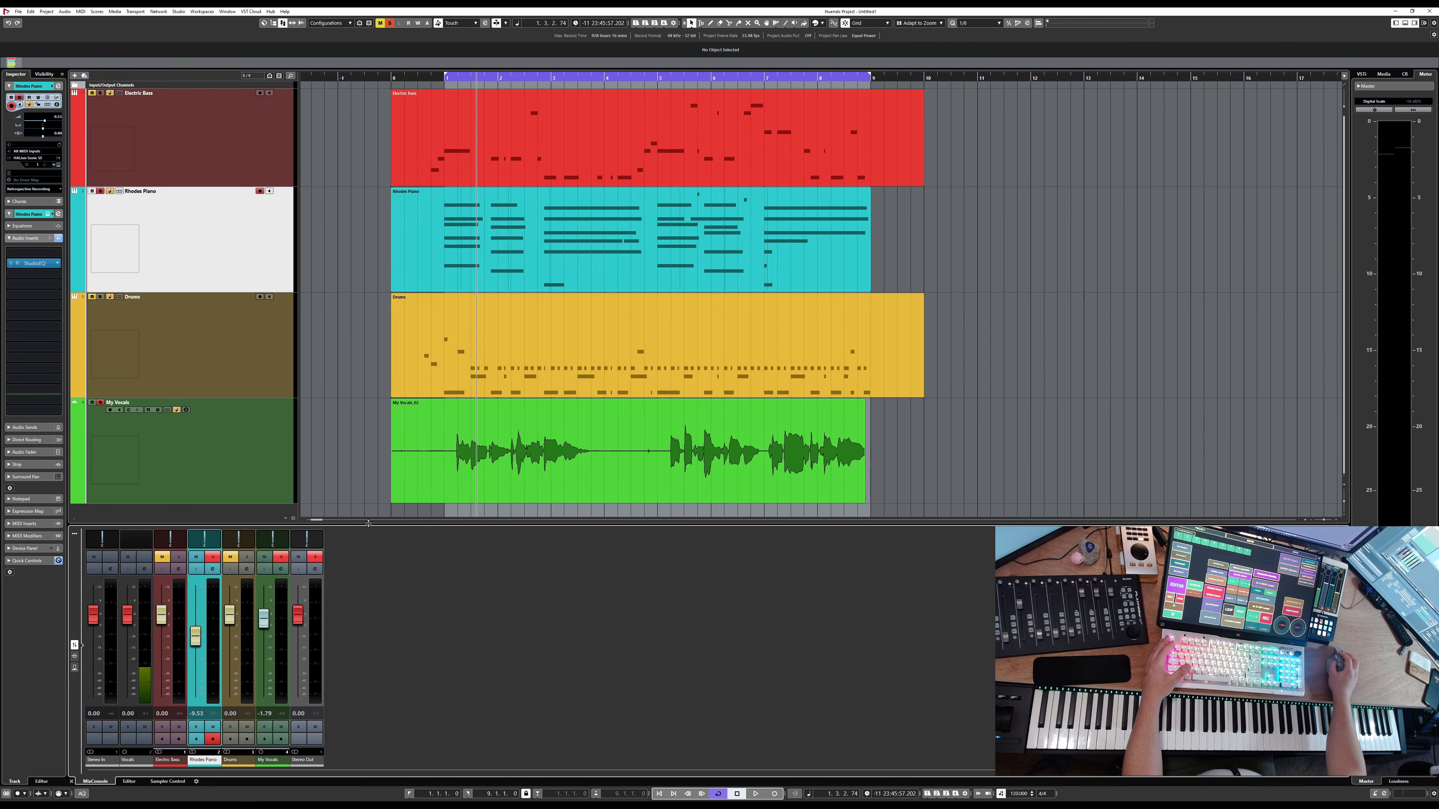
Step: Play the loop, lower the My Vocals fader to -3.90 against the Rhodes Piano and stop playback
click(518, 335)
key(space)
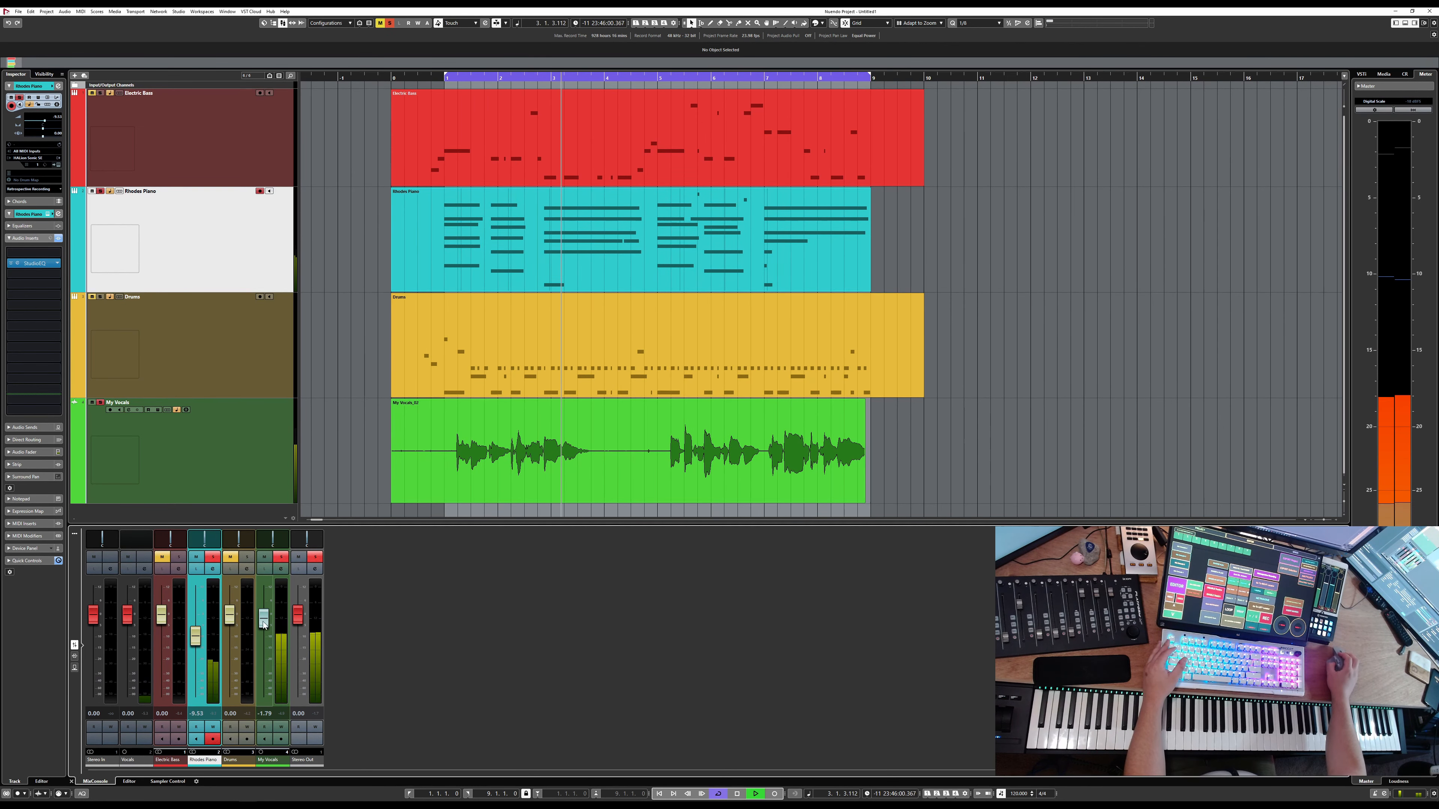
drag(264, 619, 264, 629)
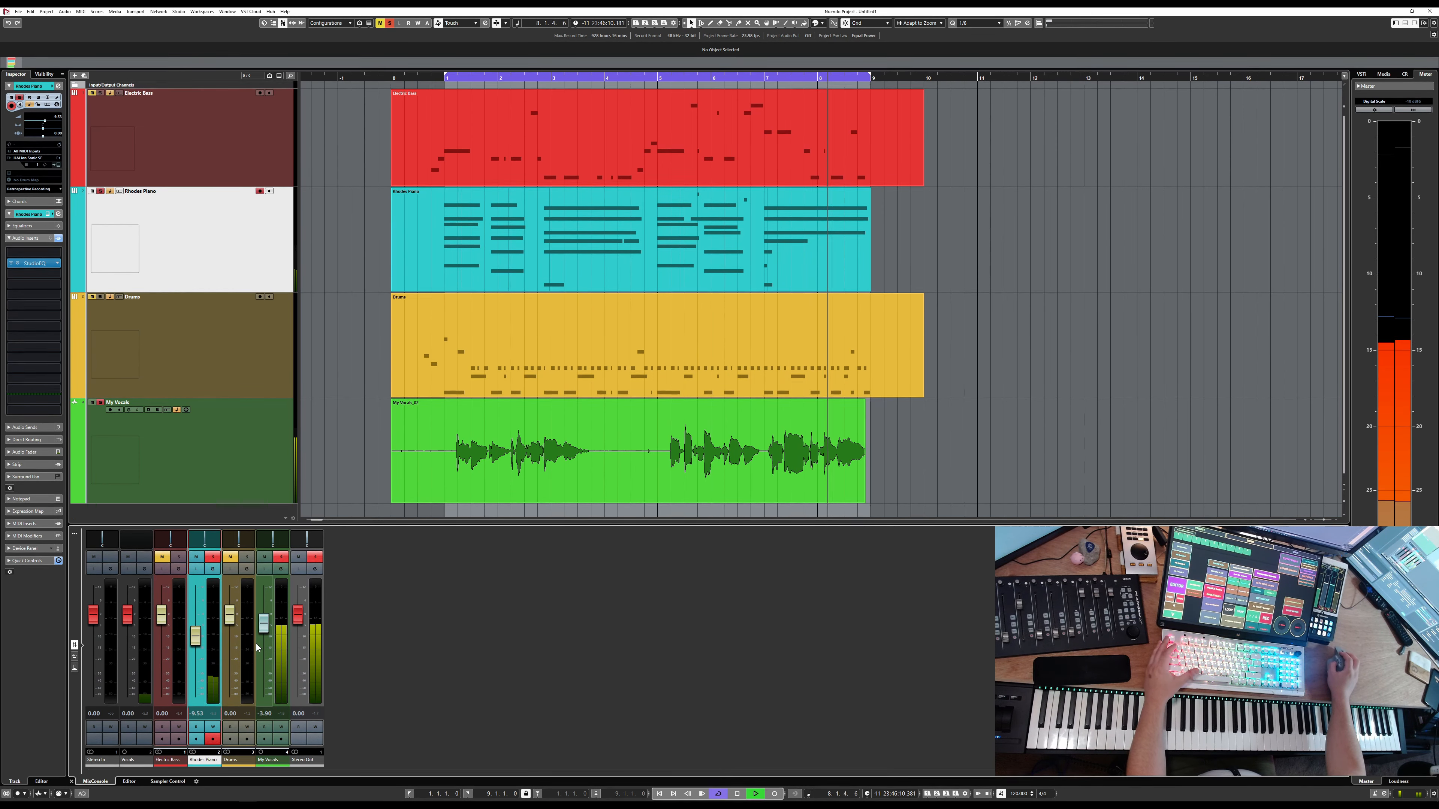
key(space)
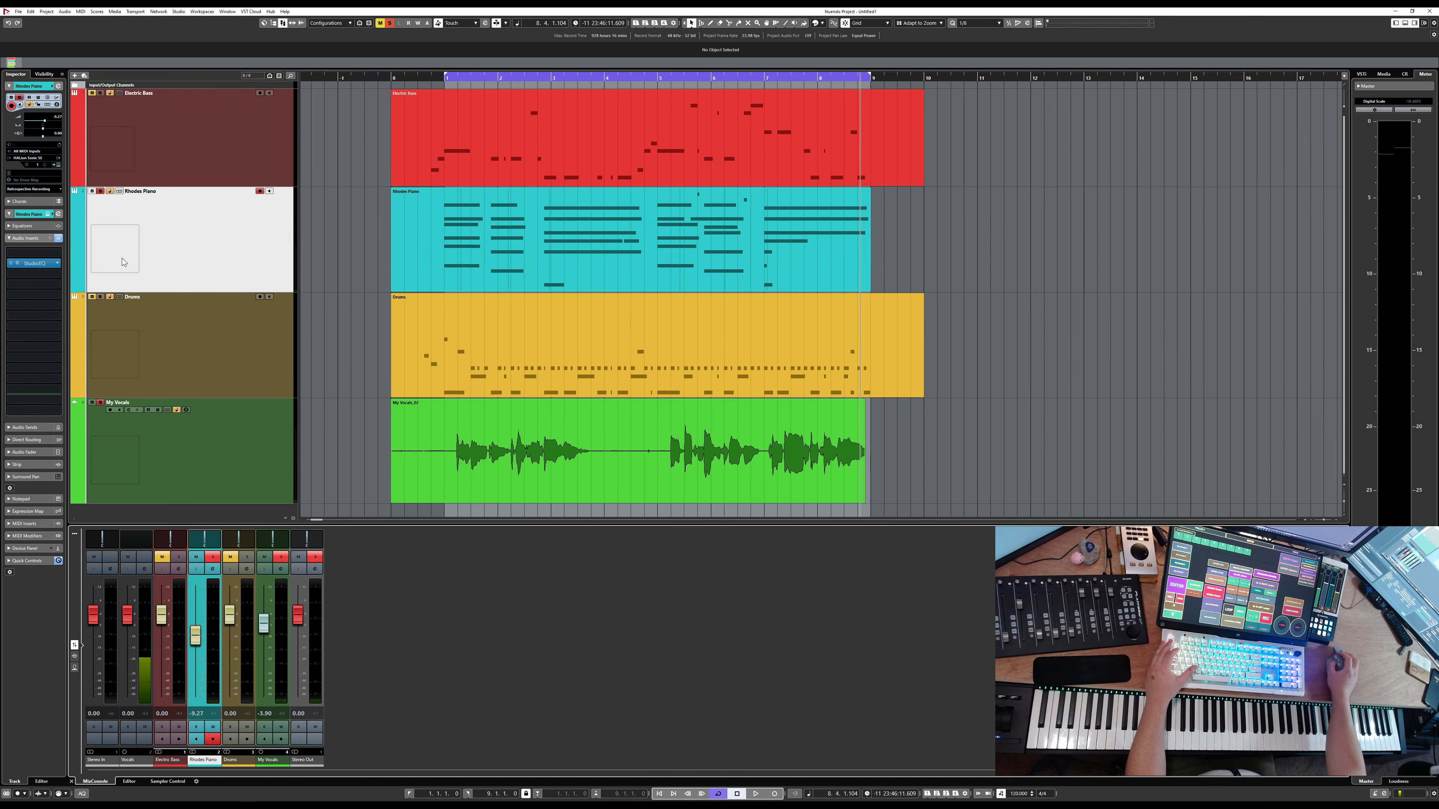
Step: Add the Drums to the soloed tracks, lower their fader to -4.57 during playback and stop
click(91, 297)
click(200, 350)
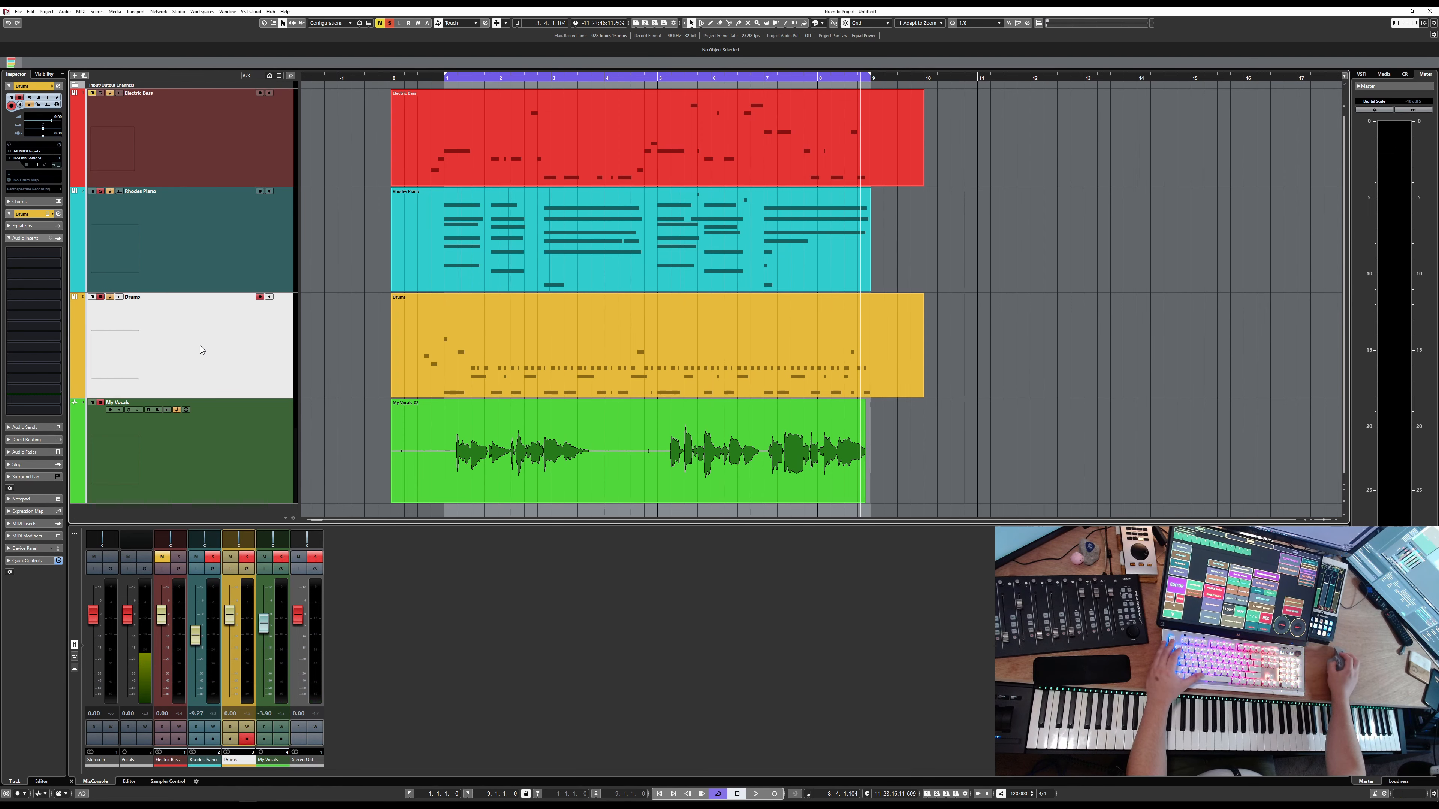
key(space)
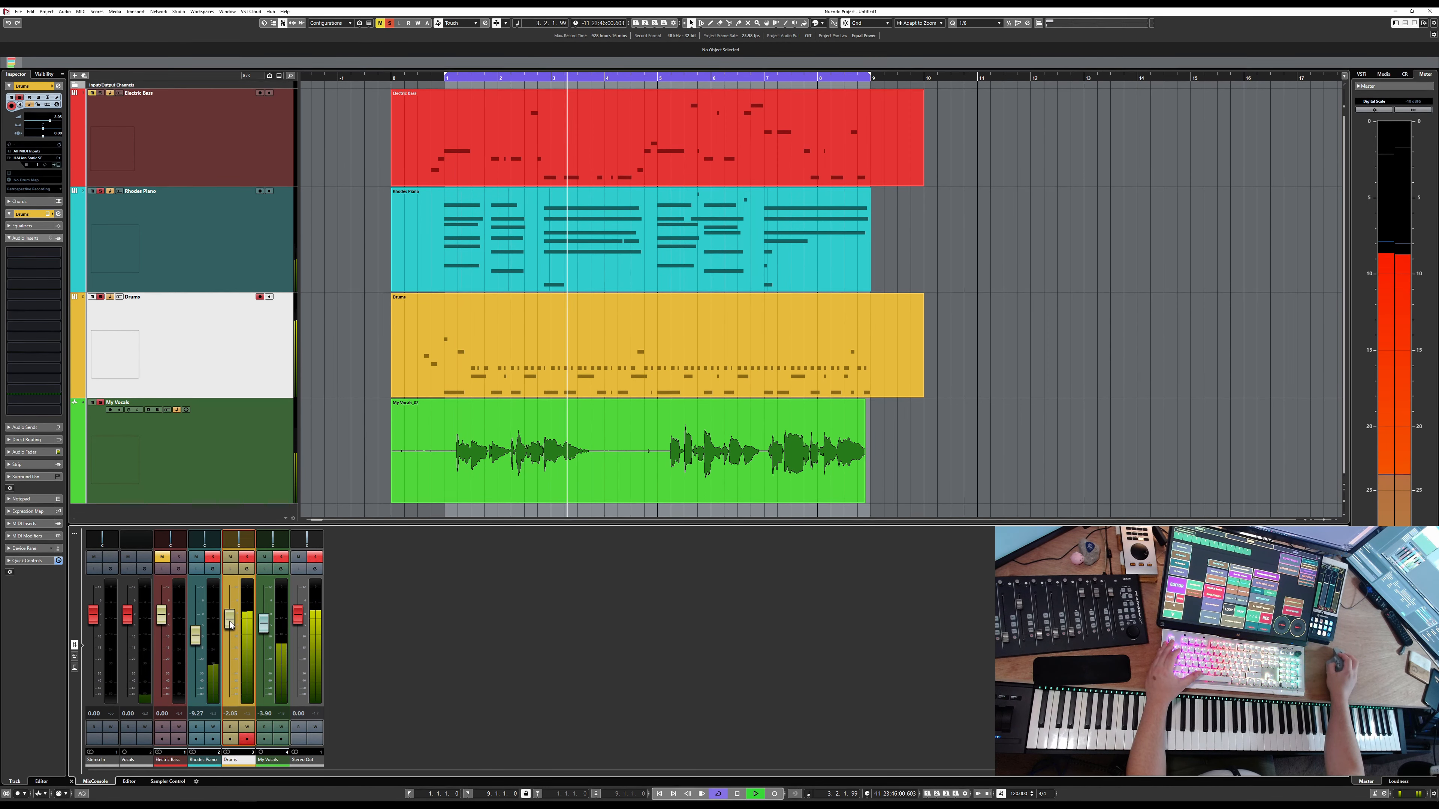
drag(229, 615, 230, 628)
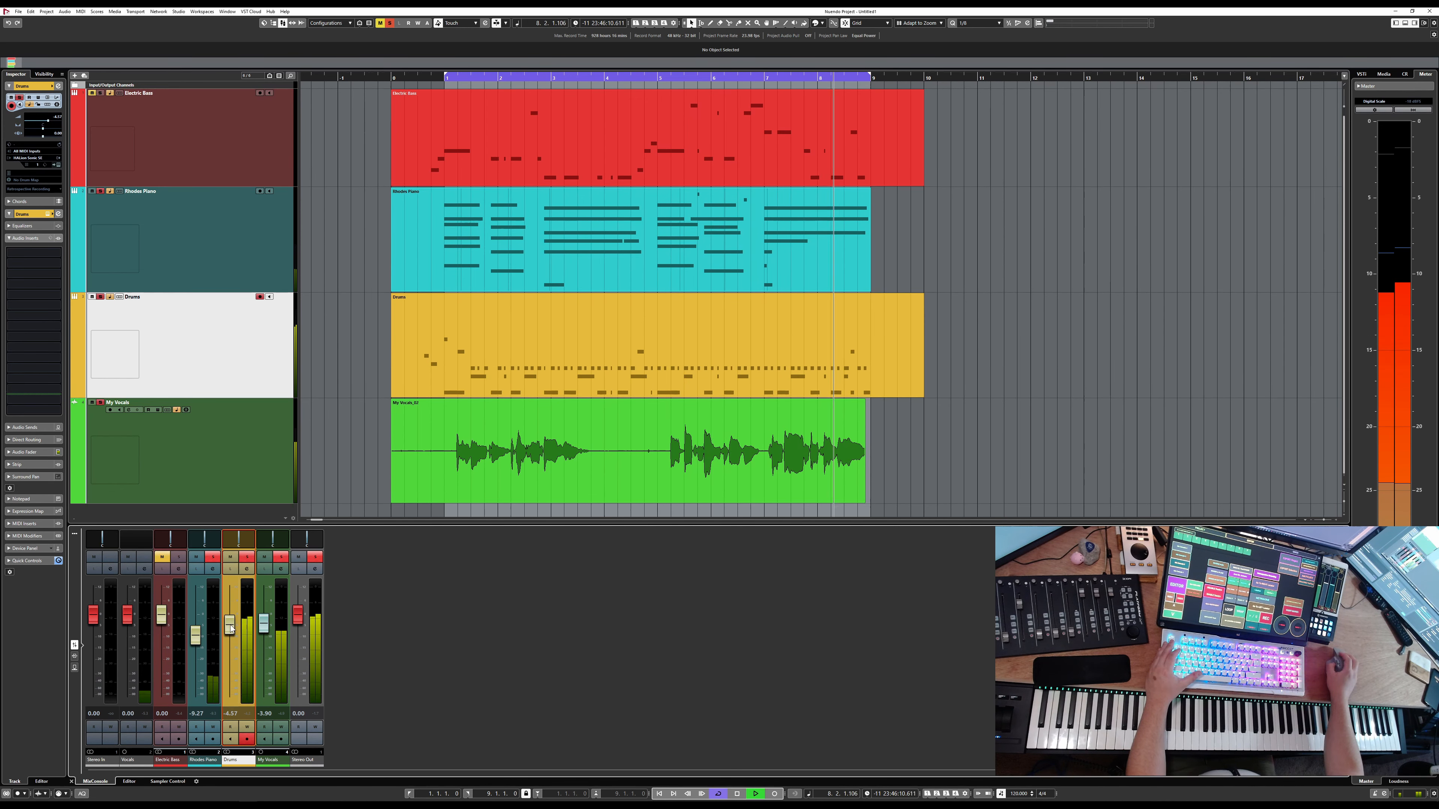
key(space)
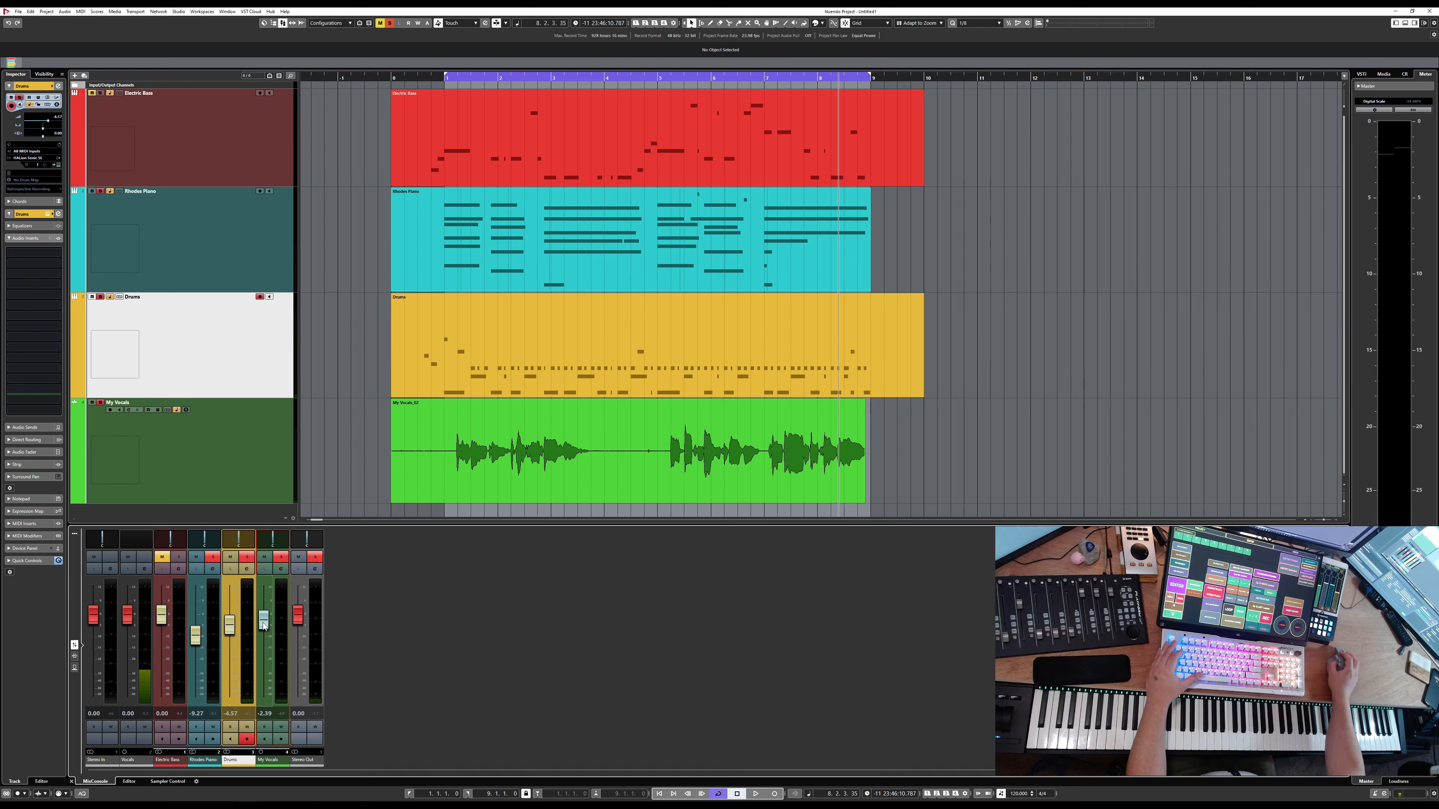
Step: Add the Electric Bass to the soloed tracks and lower its fader to -6.42 during playback
key(space)
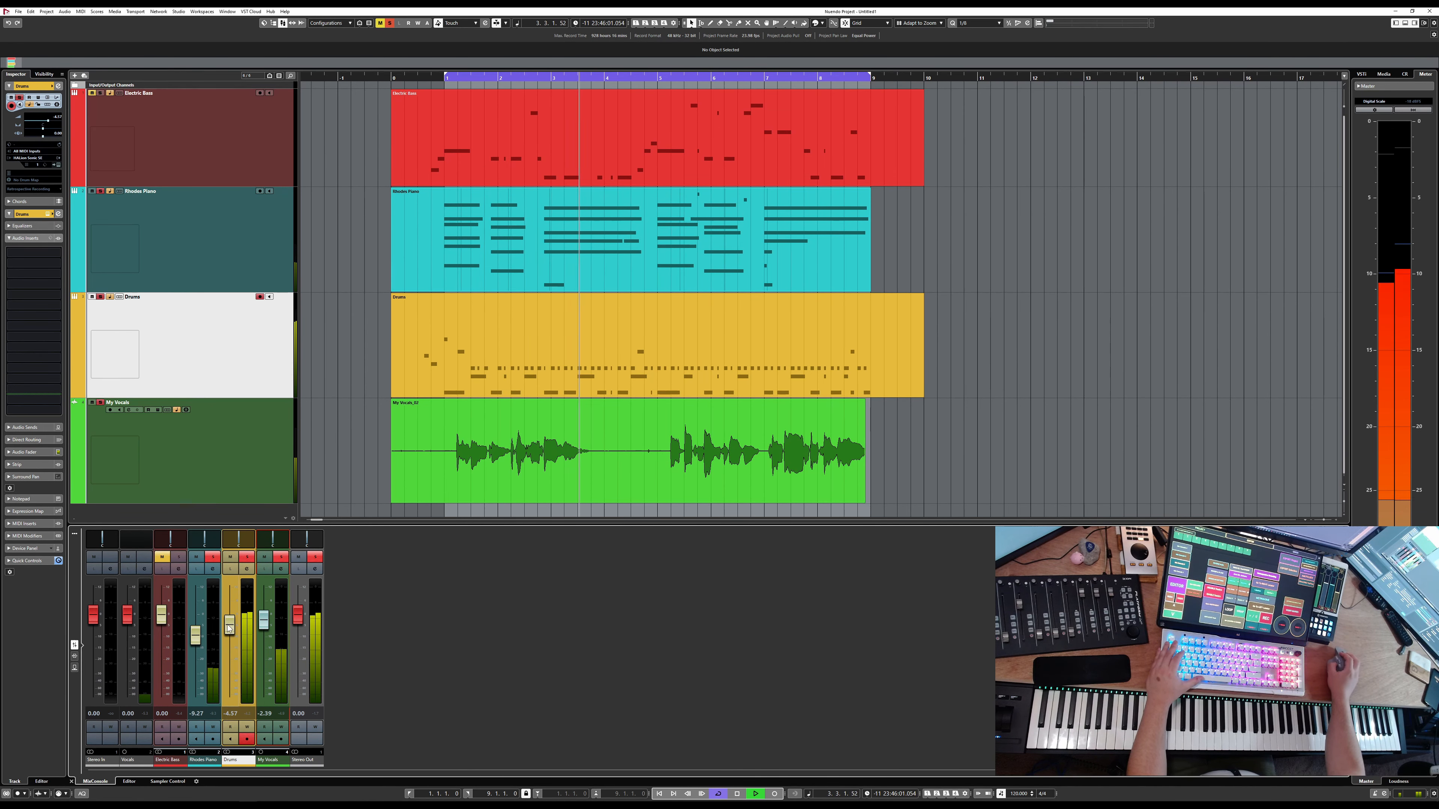
key(space)
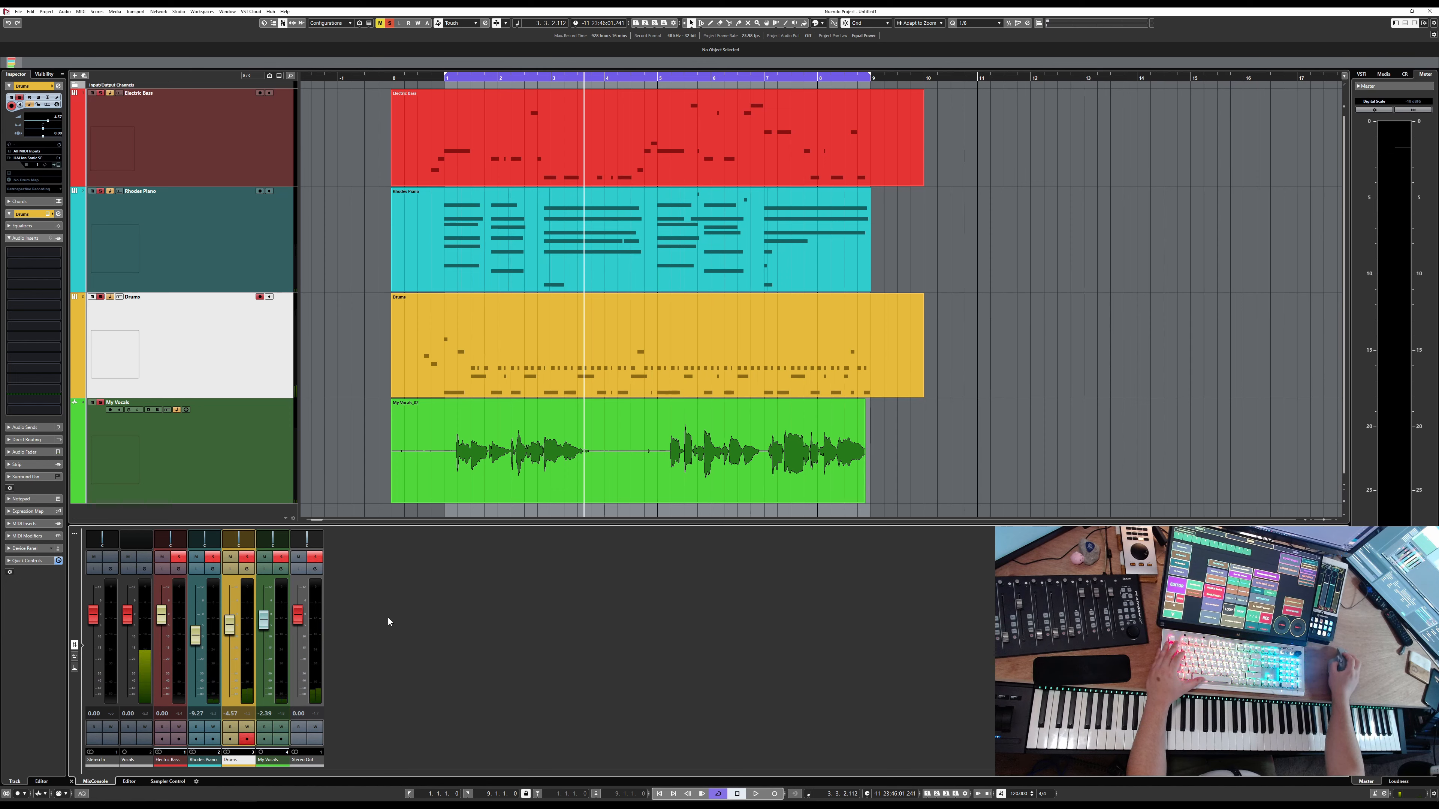
key(space)
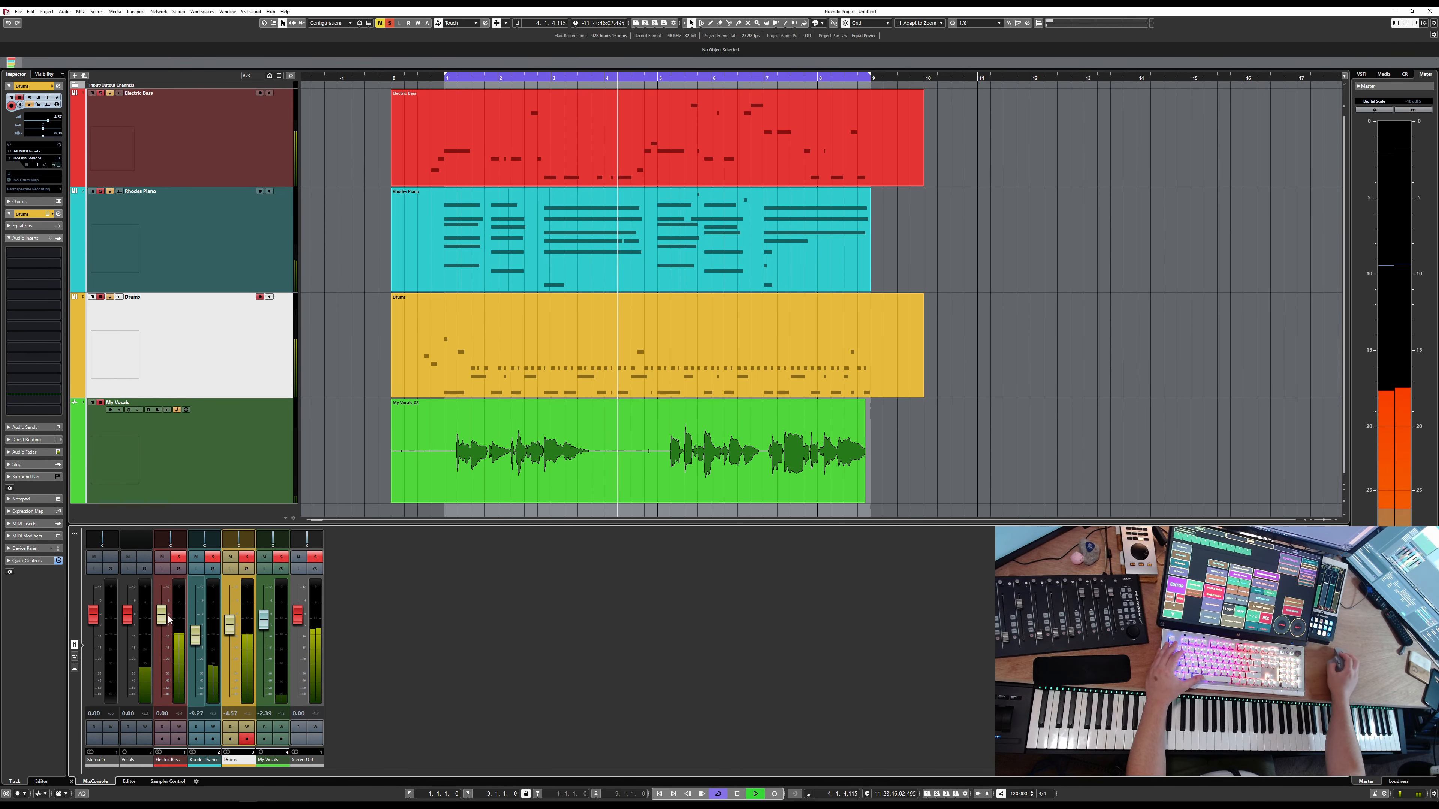
drag(161, 616, 160, 632)
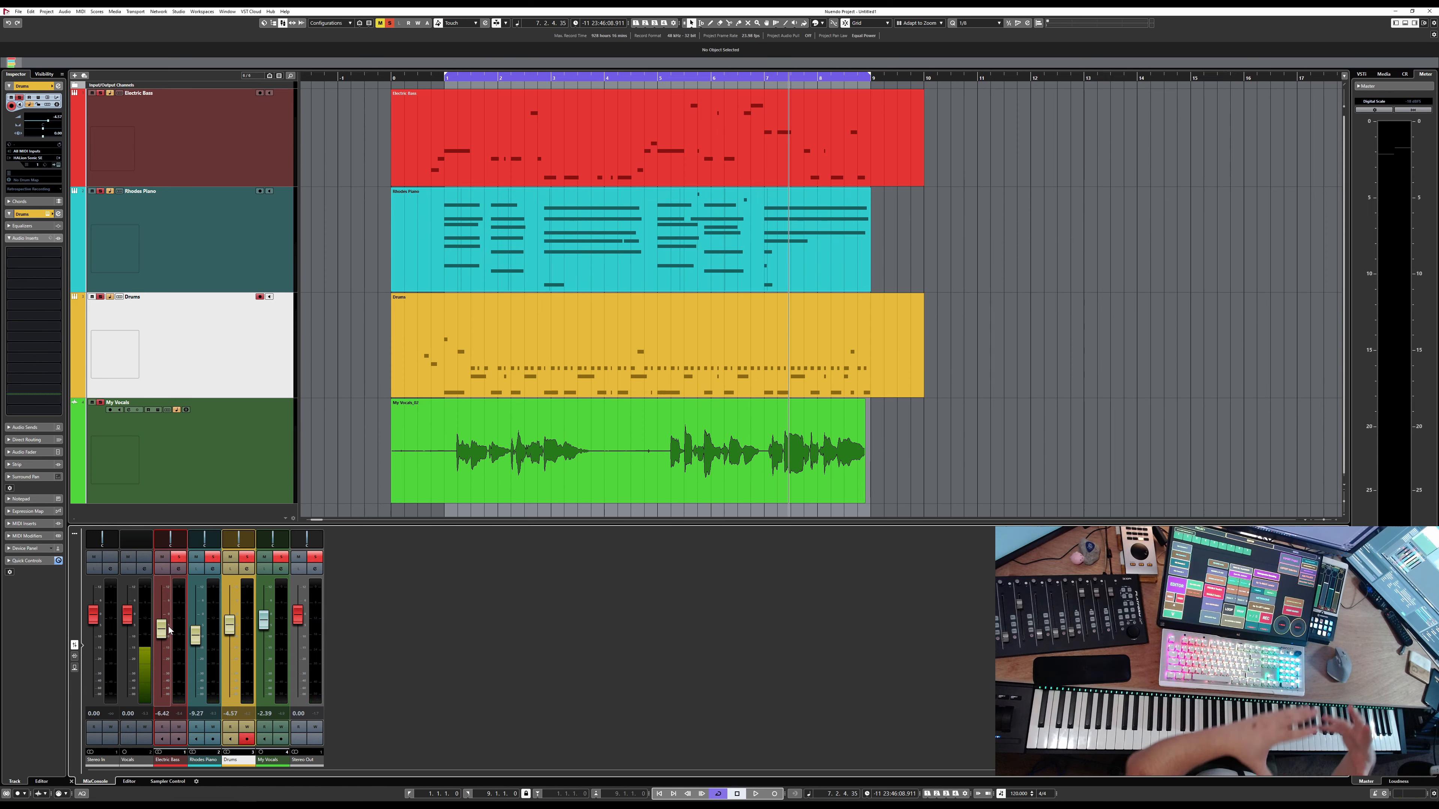
Step: Restart playback, unsolo My Vocals and Drums, and rebalance the Electric Bass to -12.8 and the Rhodes Piano to about -14.3
key(space)
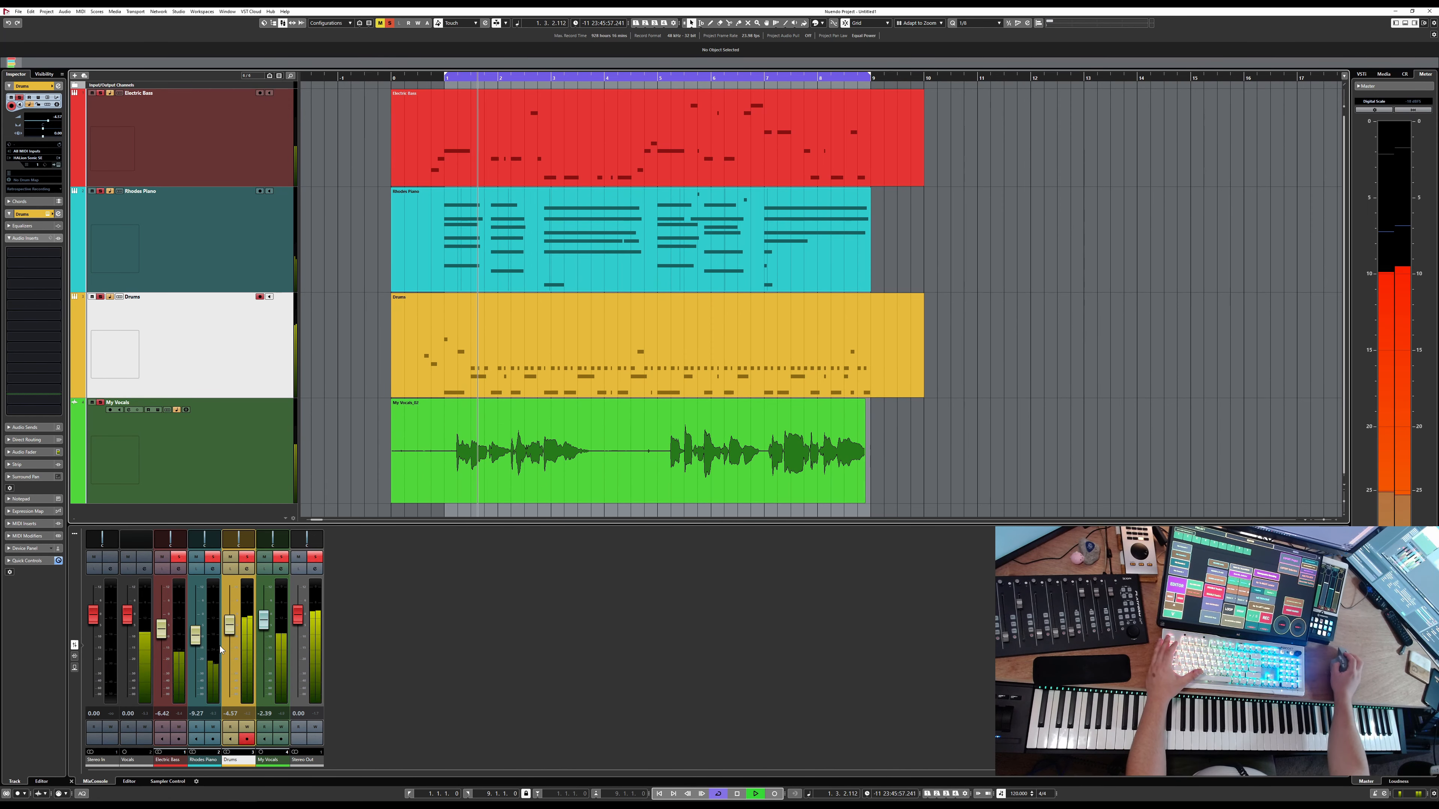
scroll(162, 635, down, 1)
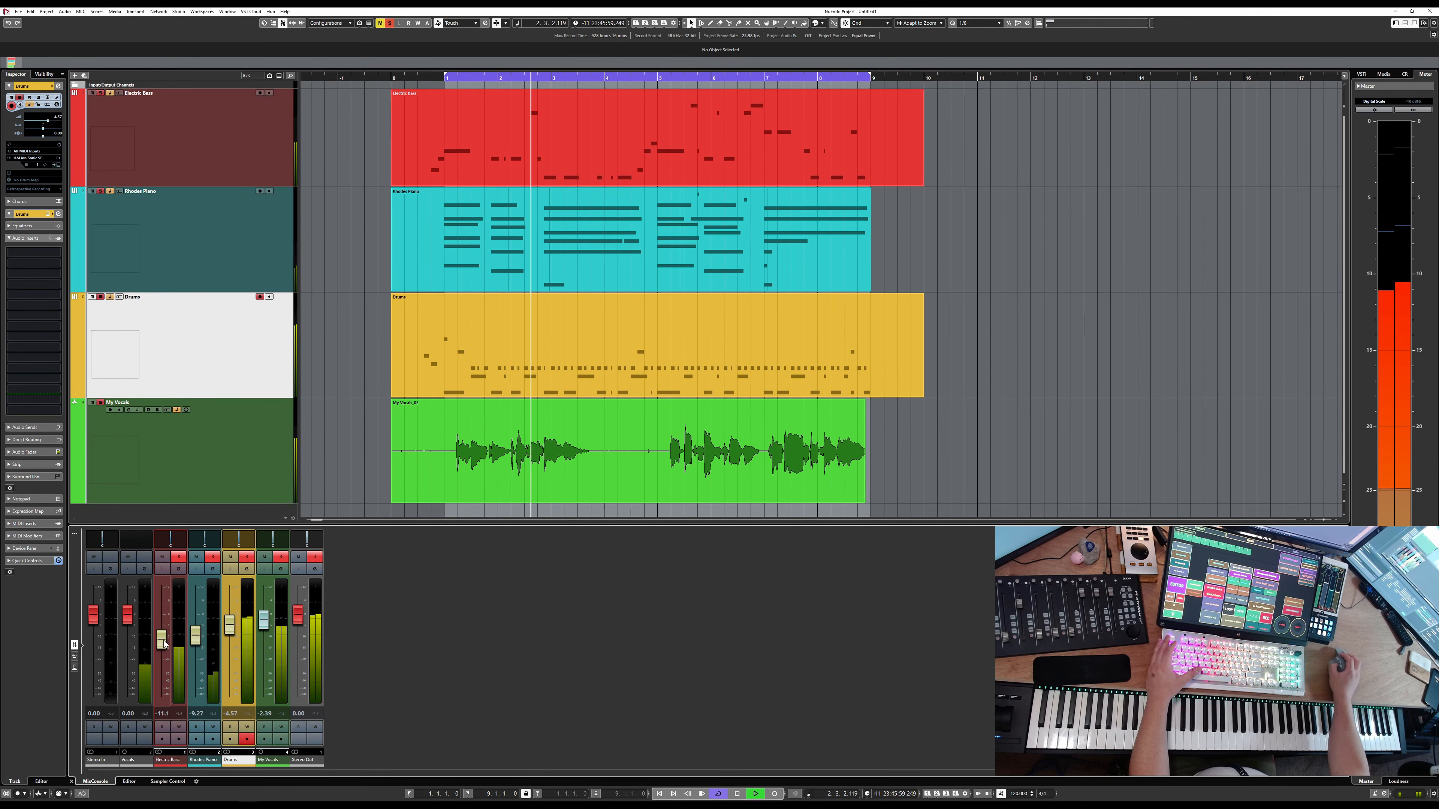
drag(162, 635, 196, 677)
click(281, 557)
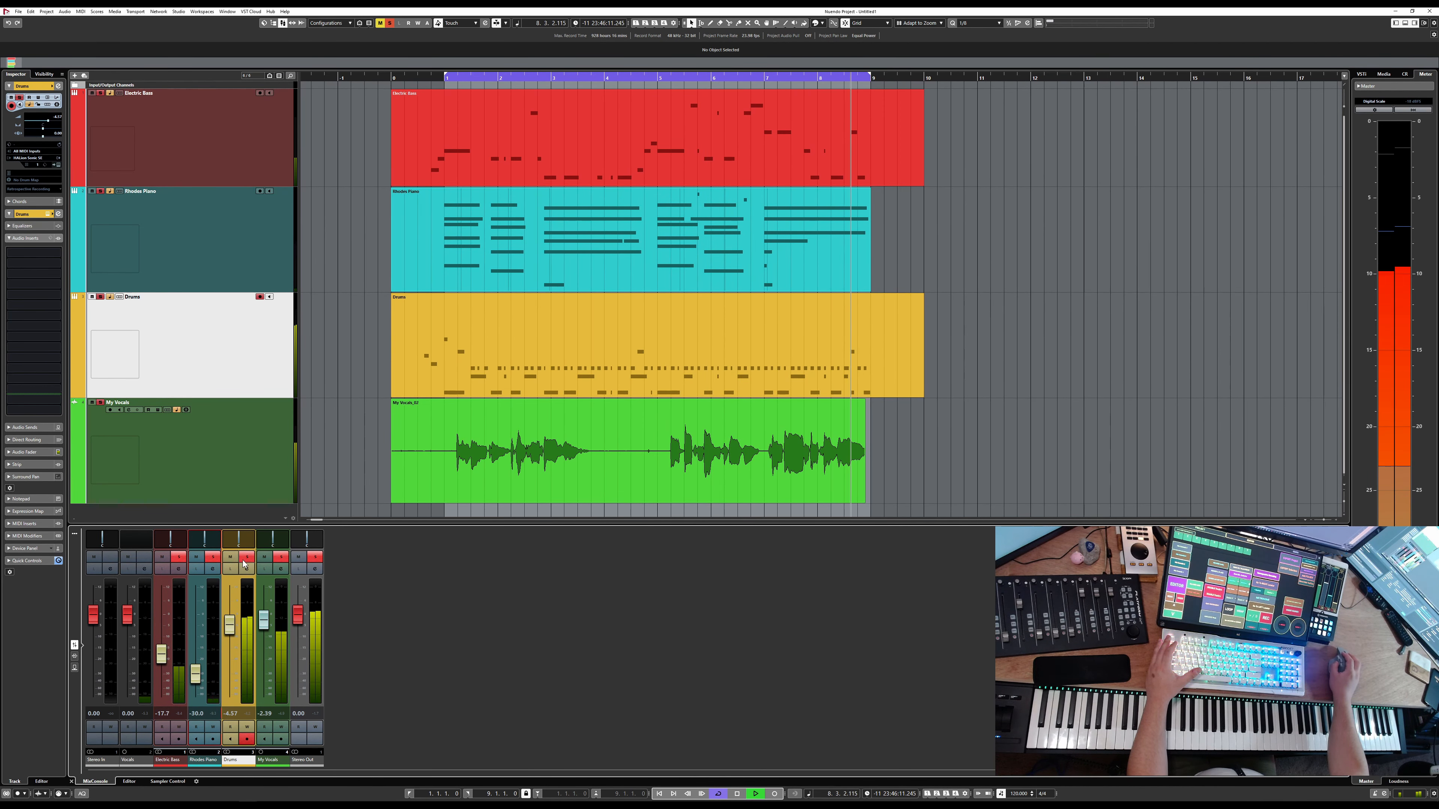
click(247, 557)
mouse_move(200, 673)
mouse_down()
mouse_move(167, 640)
mouse_move(195, 649)
mouse_up()
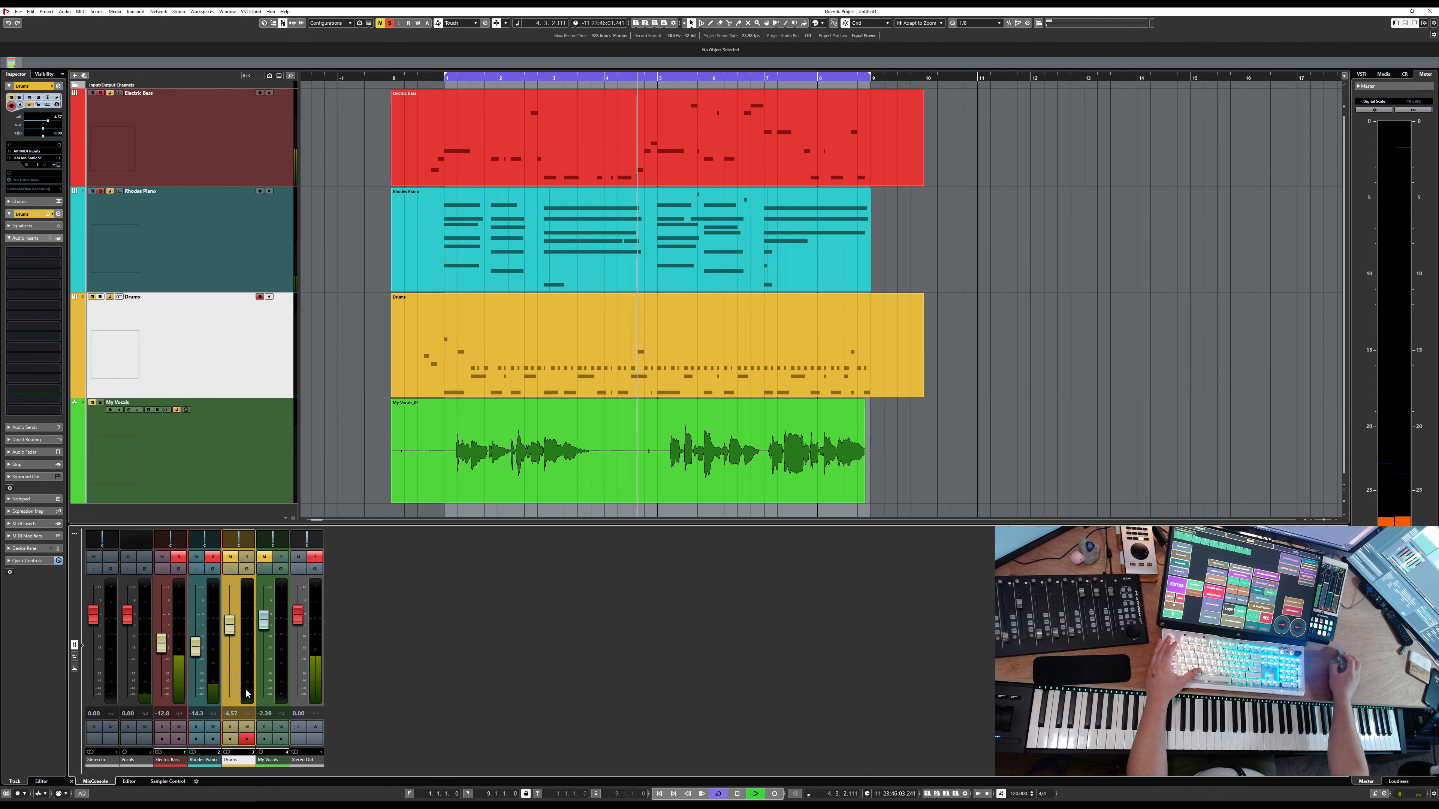
Step: Bring the Drums back into the mix and clear the remaining solos and mutes on Electric Bass, Rhodes Piano and Drums
click(247, 557)
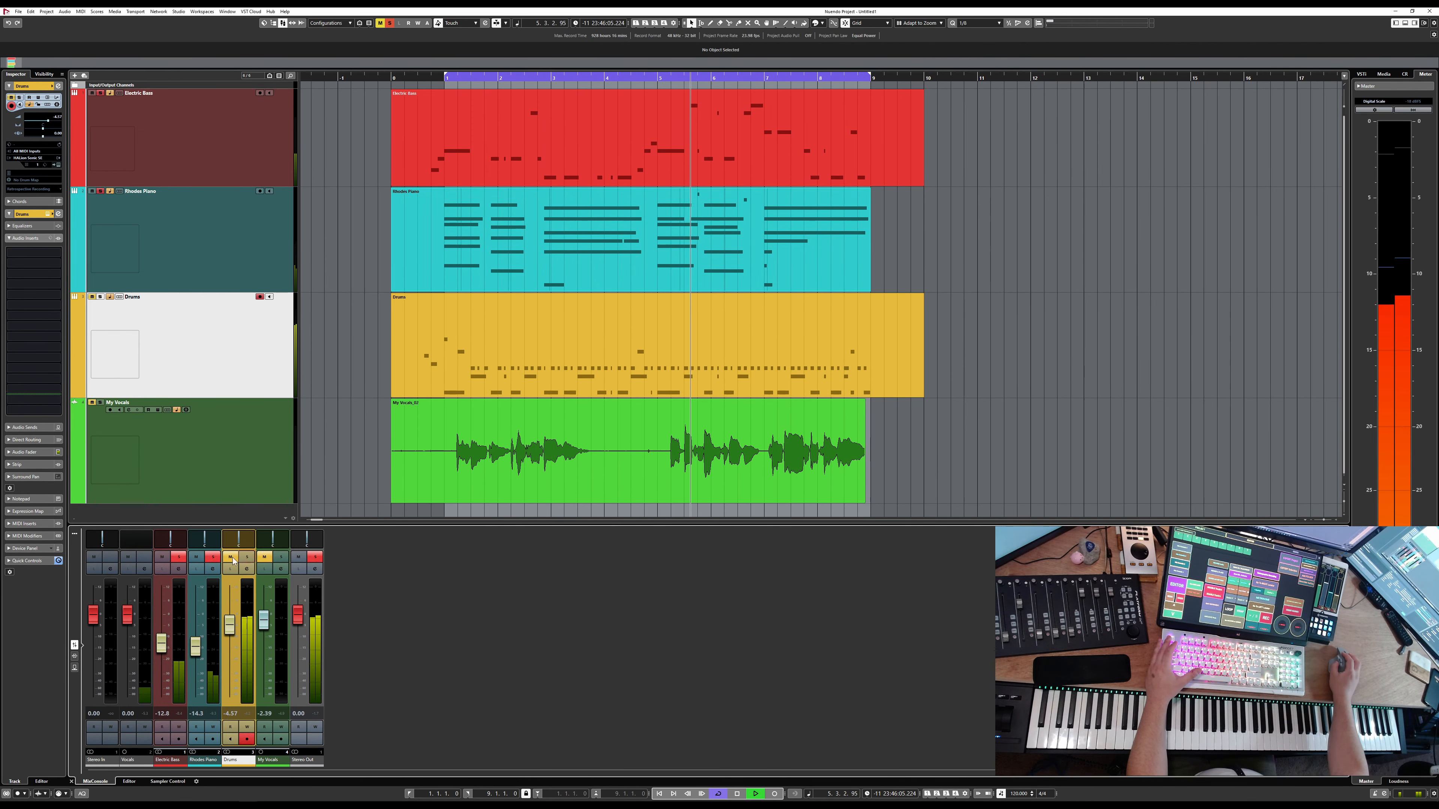
drag(247, 558, 201, 558)
click(179, 557)
click(247, 557)
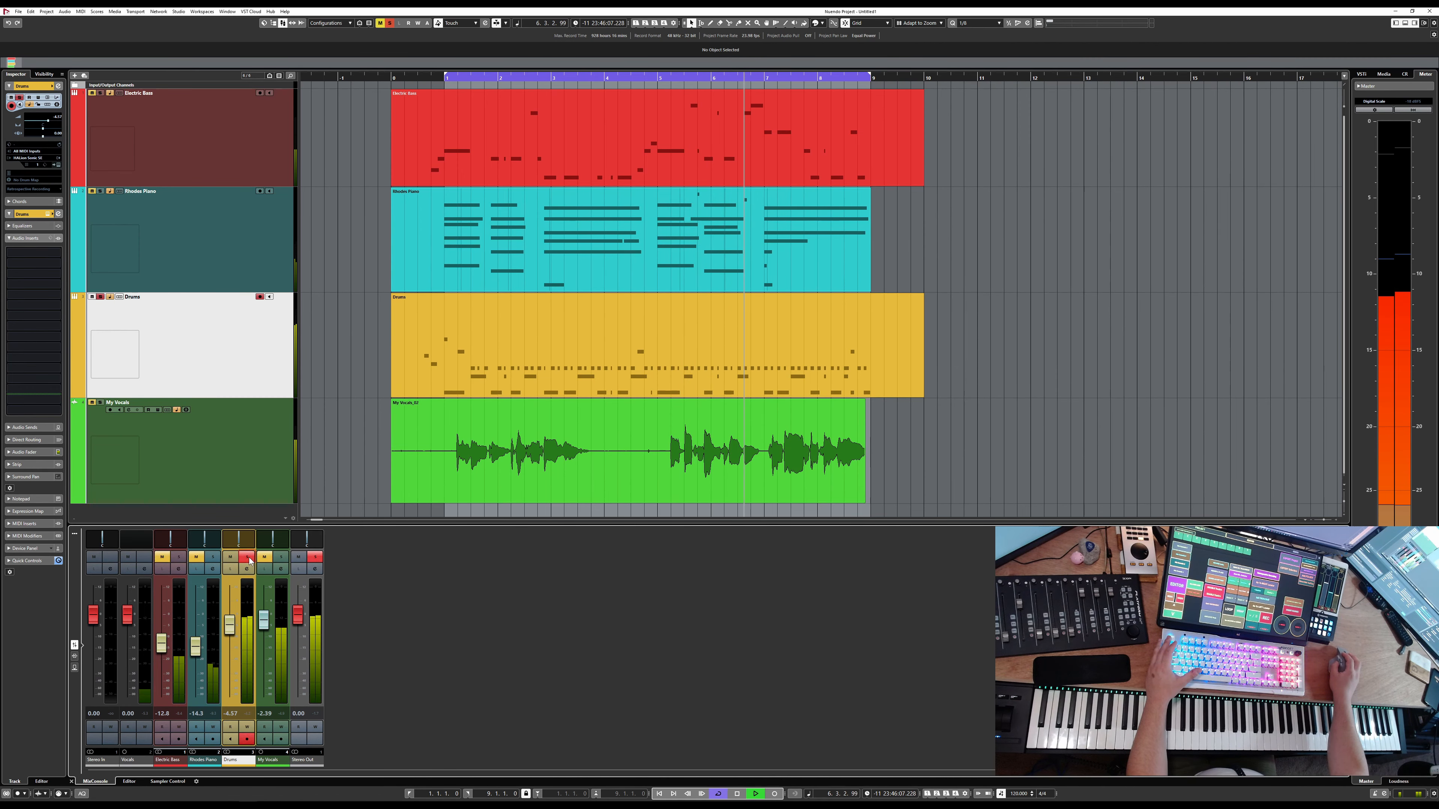
click(246, 557)
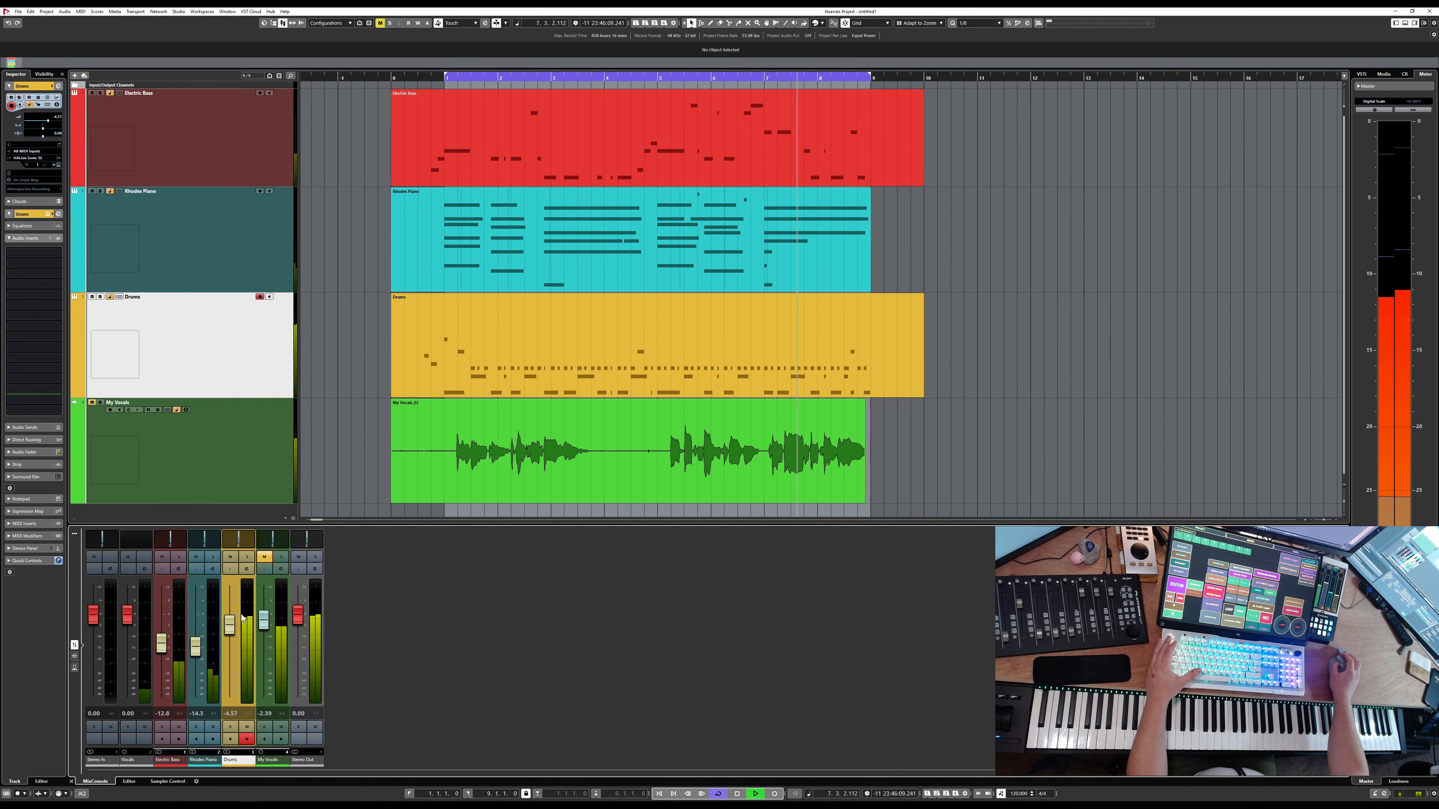
Step: Lower the Drums fader to about -6.8, and unmute My Vocals with its fader at -3.90
drag(232, 628, 232, 640)
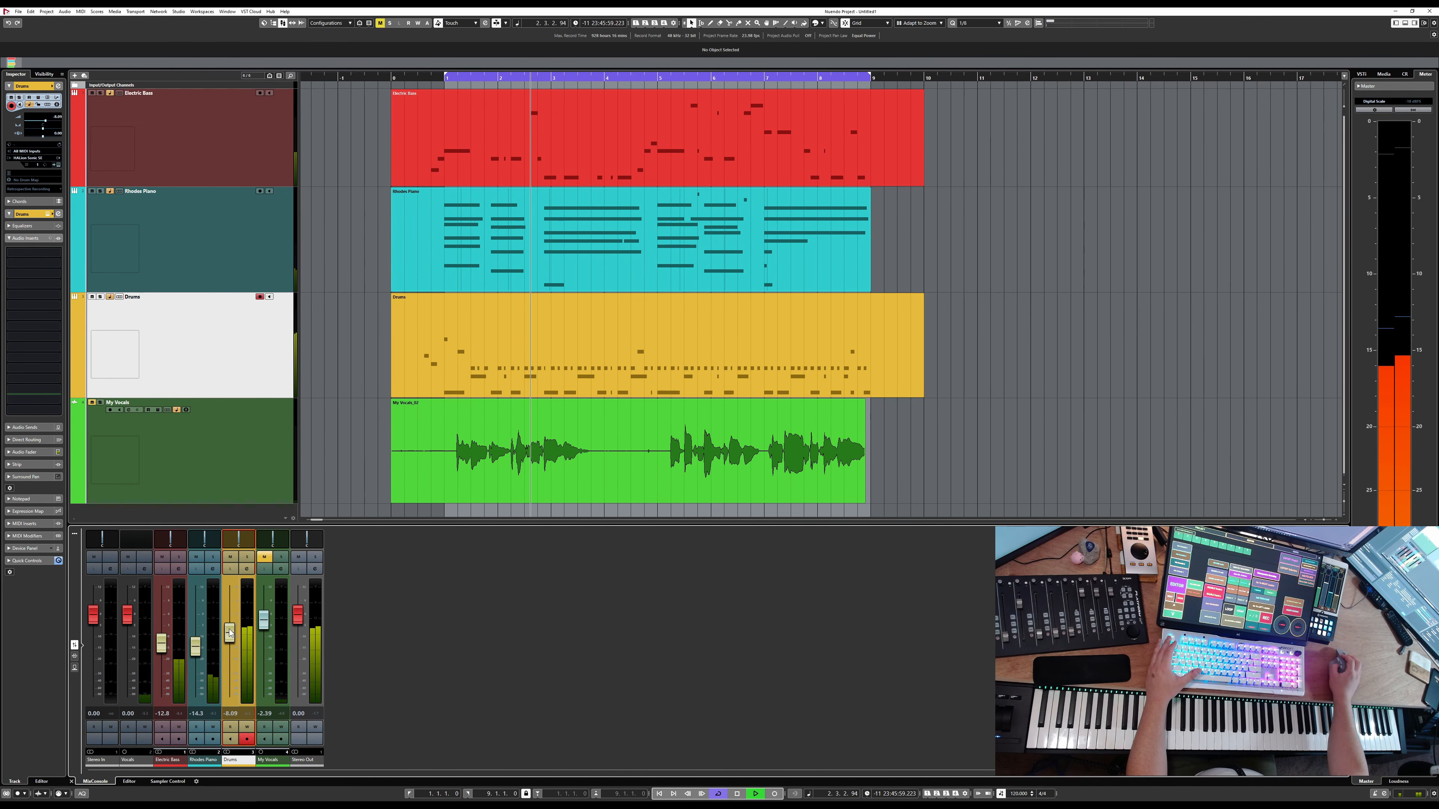
click(264, 557)
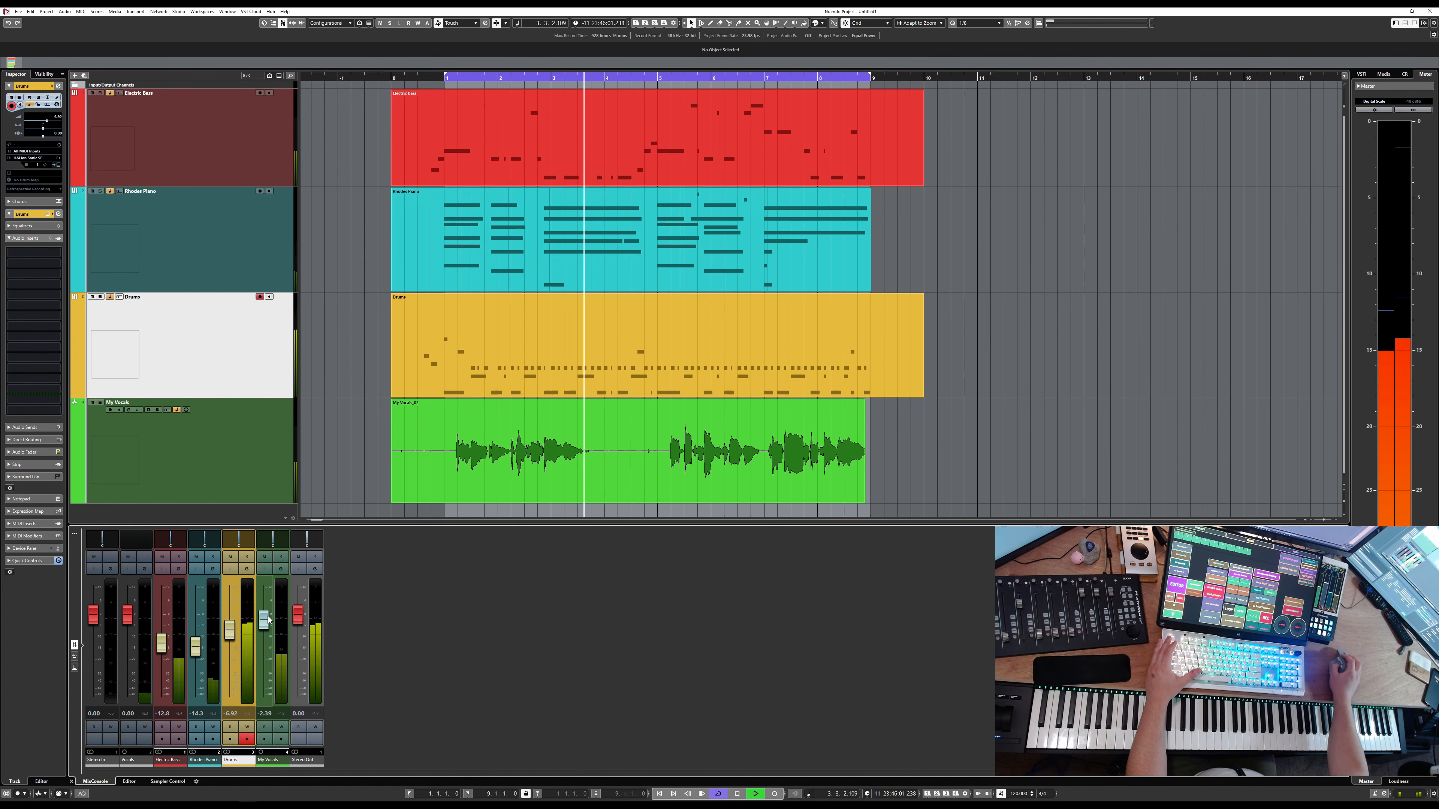
scroll(264, 625, down, 2)
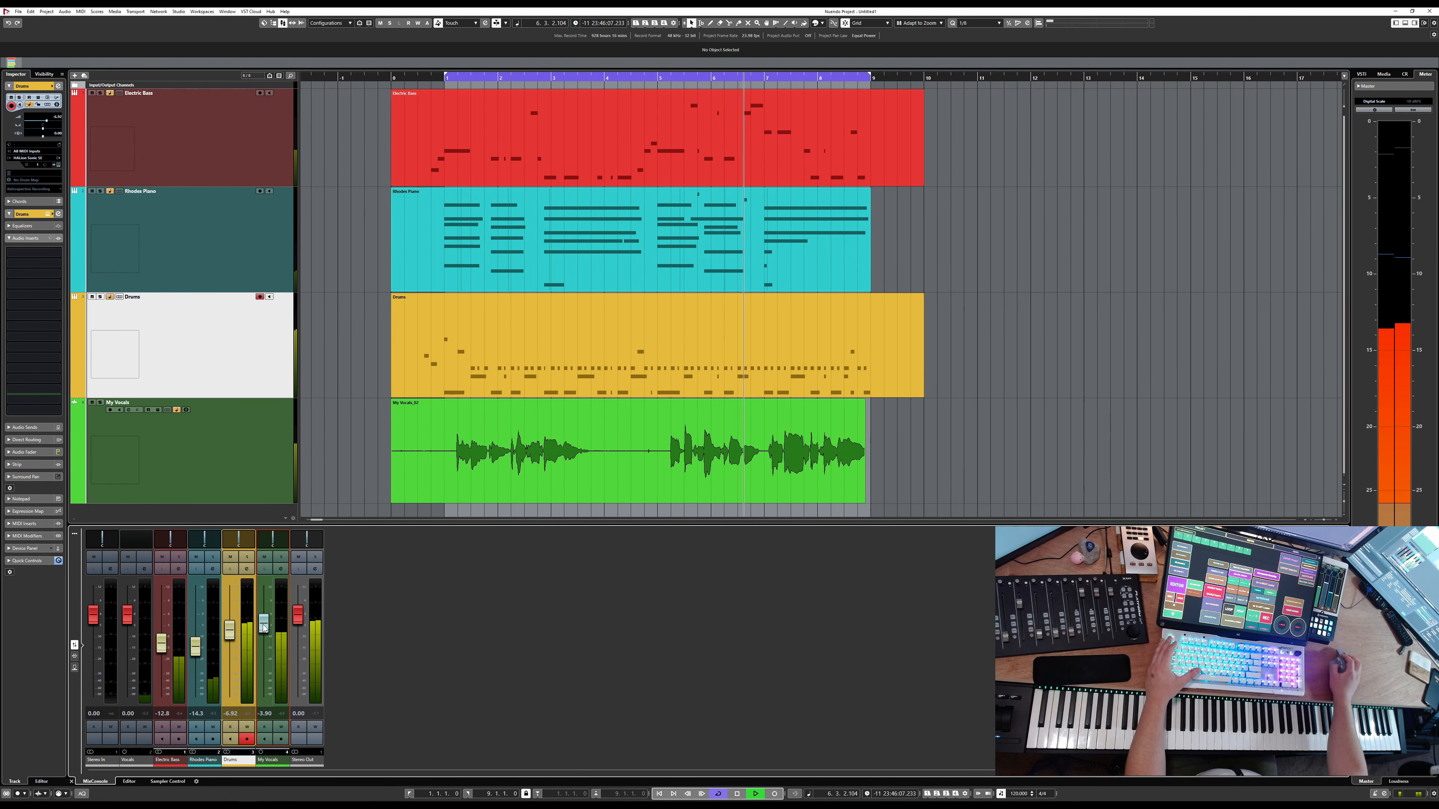
Step: Lower the My Vocals fader to -4.74 and replay the loop to check the balance
drag(263, 625, 264, 626)
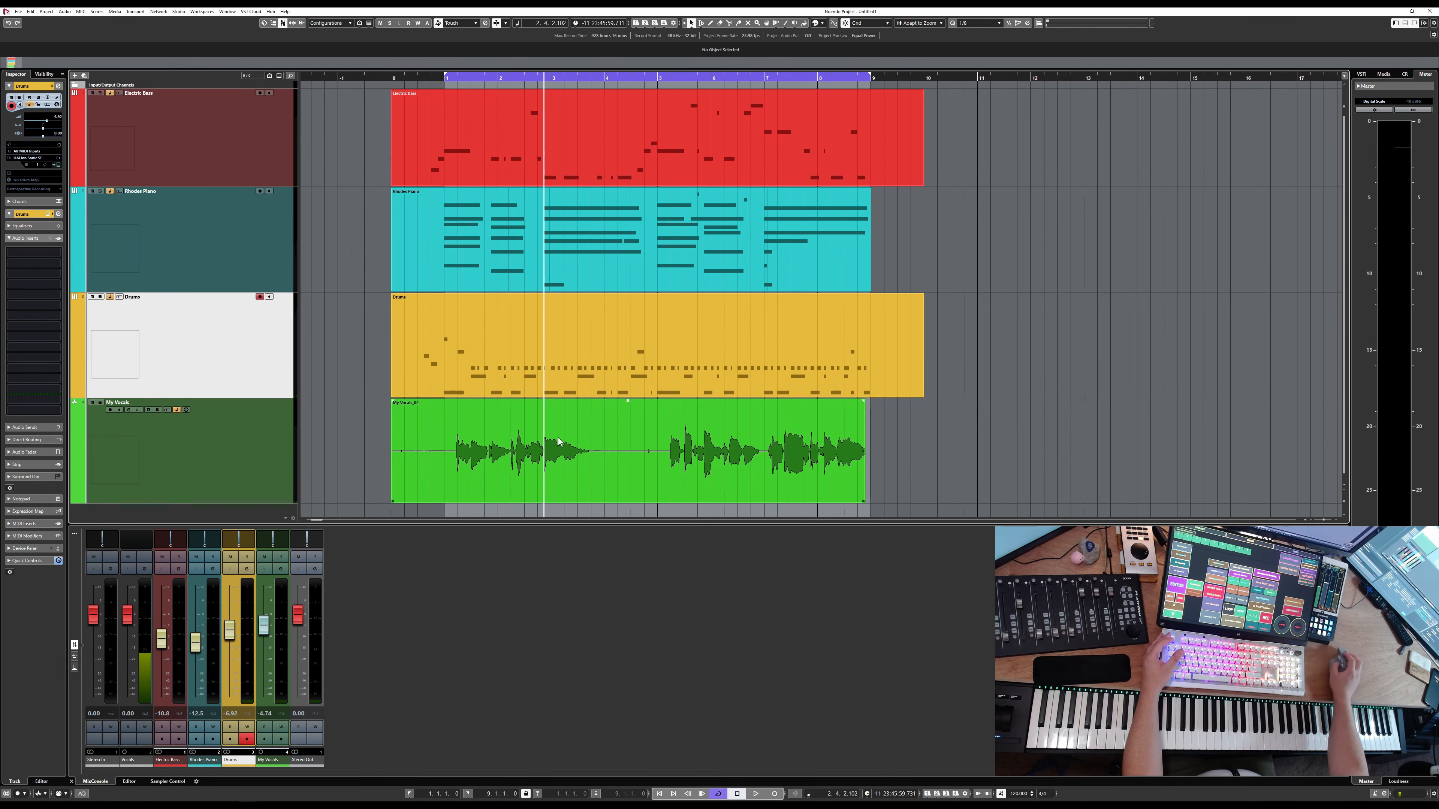
click(569, 450)
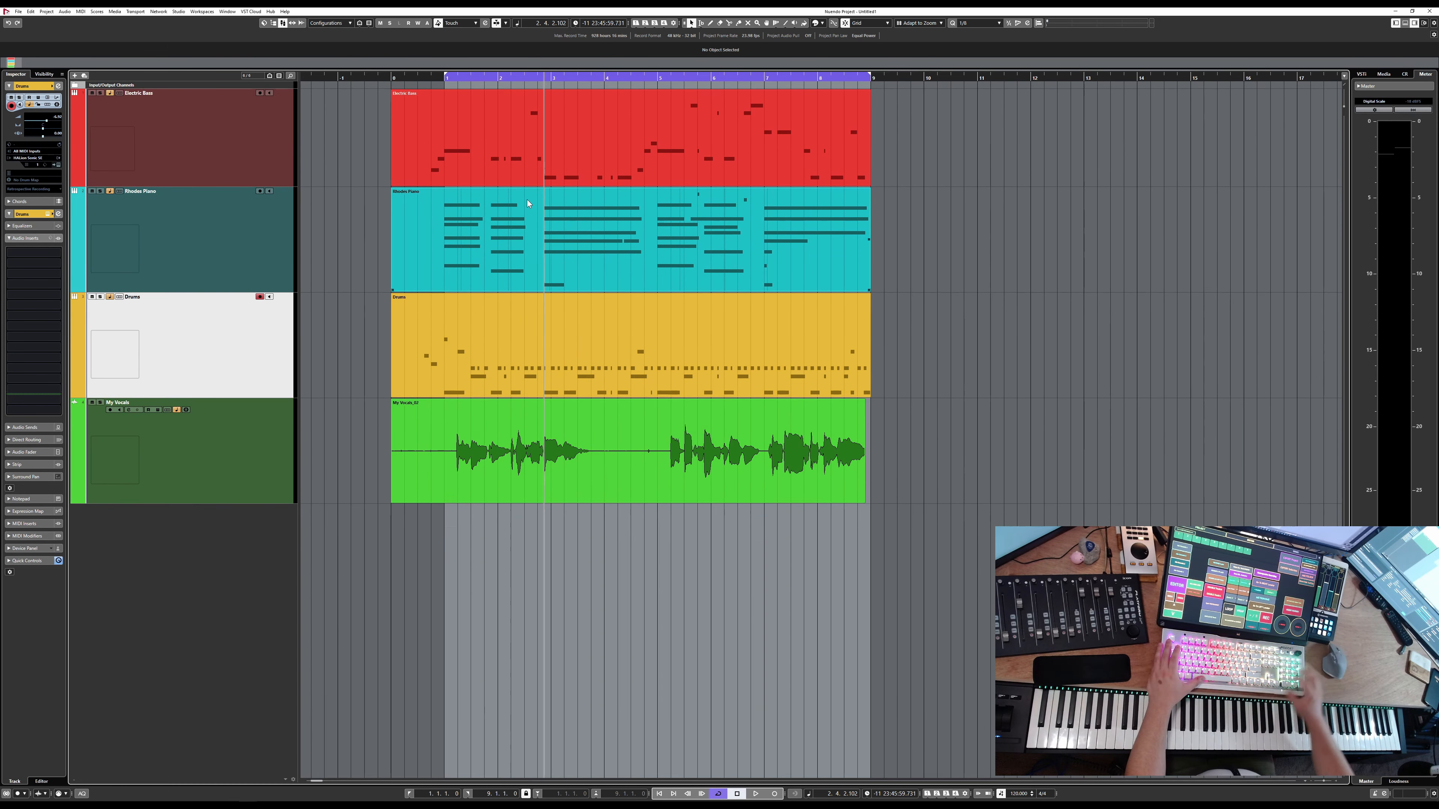
key(space)
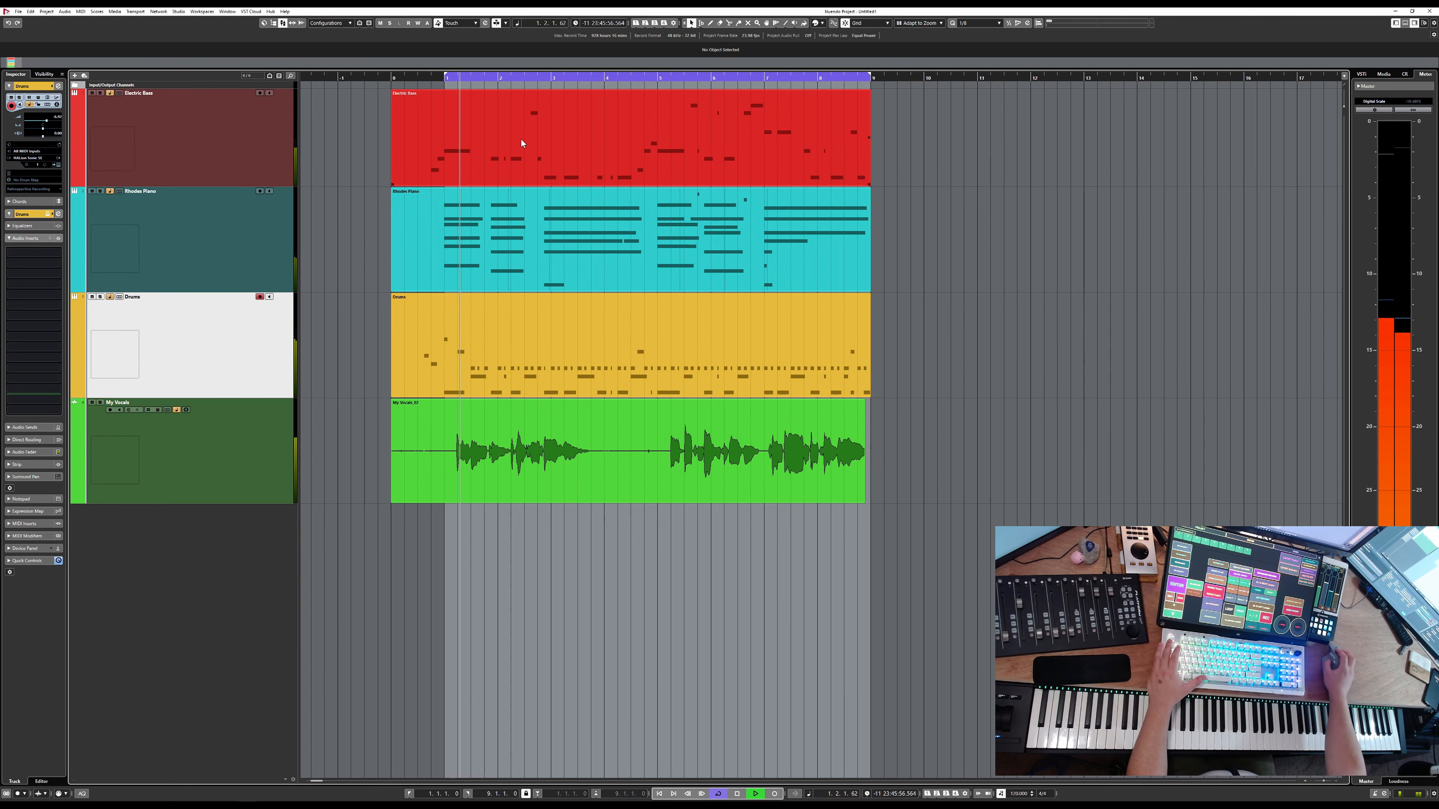
Step: Select the My Vocals track and show the channel inserts in the MixConsole during playback
key(Down)
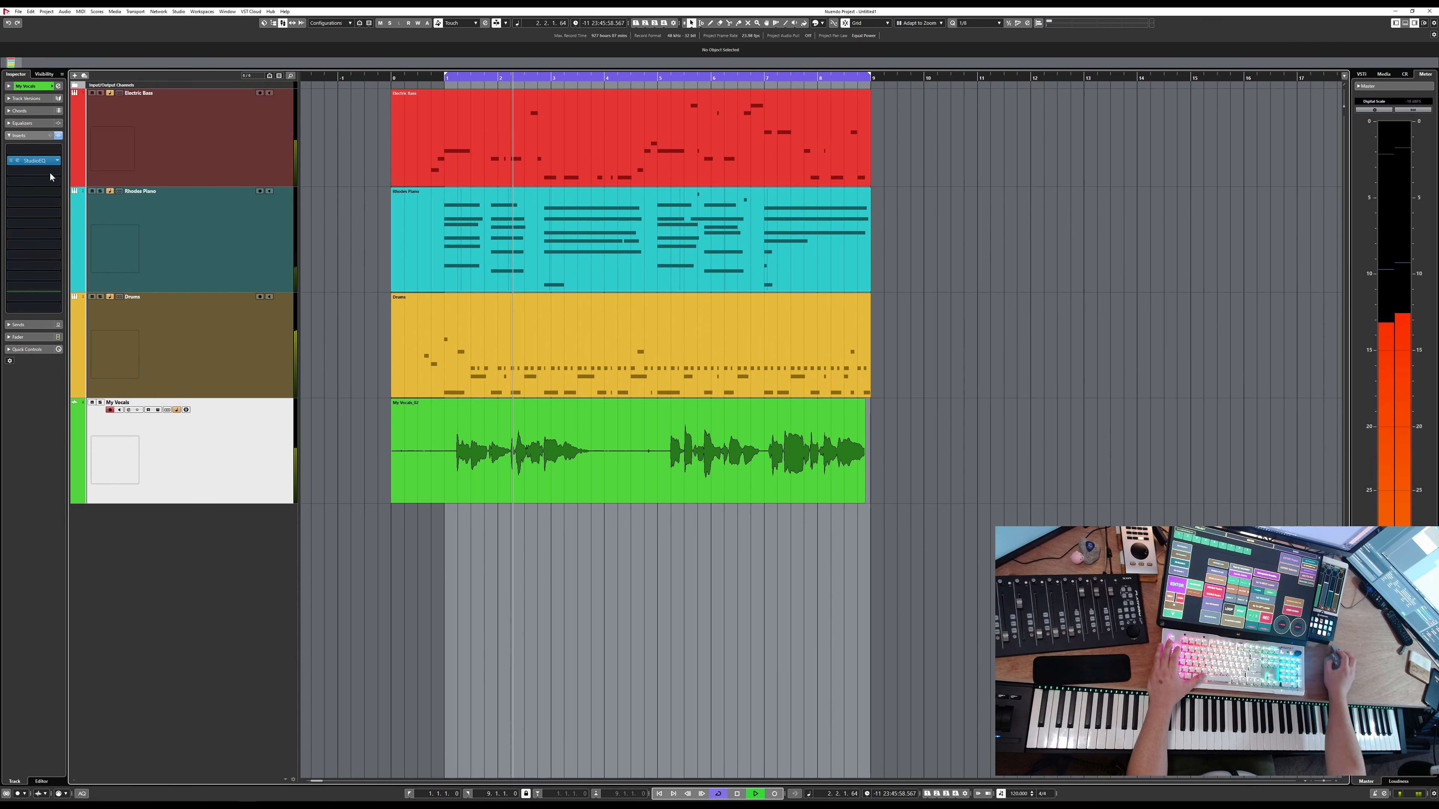
click(1404, 23)
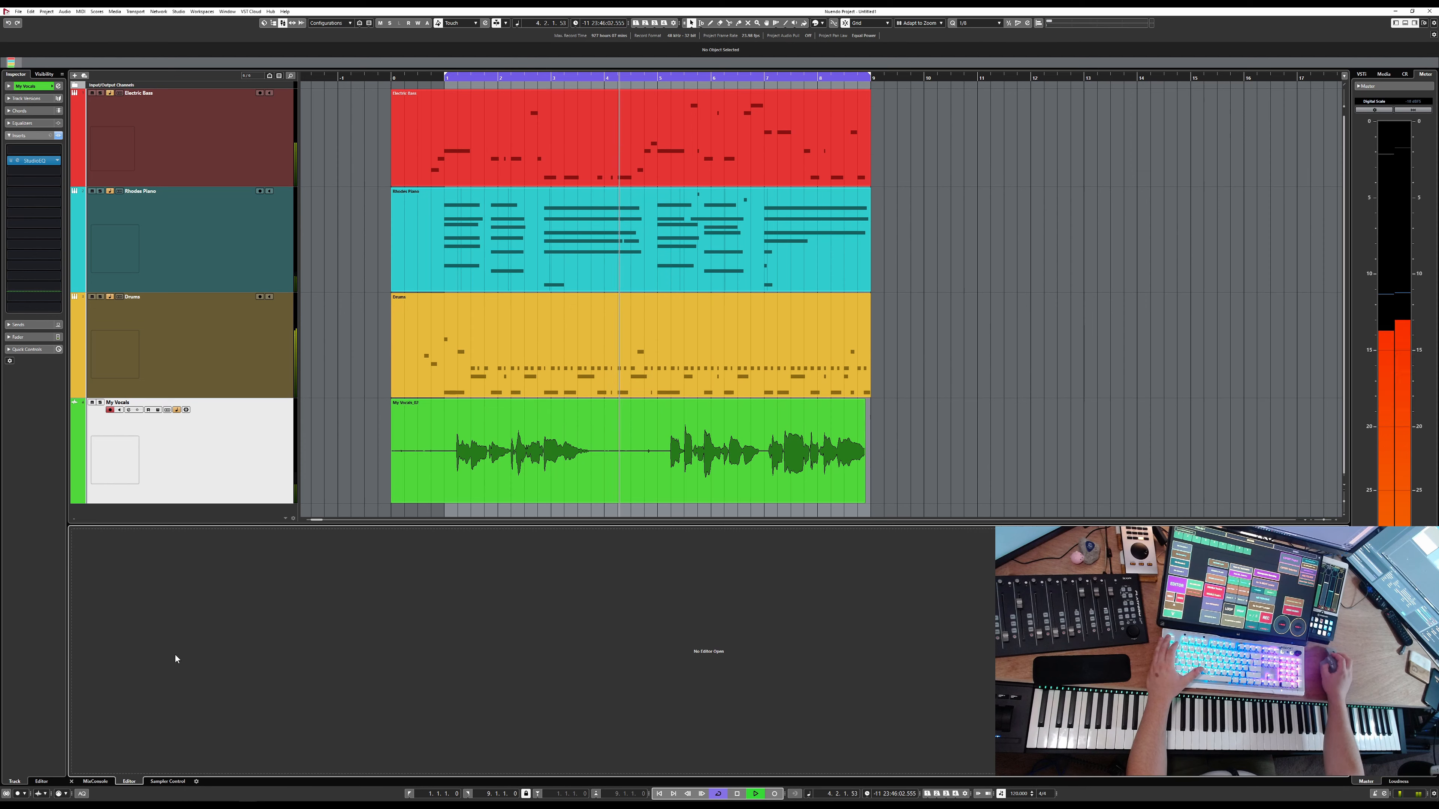
click(95, 781)
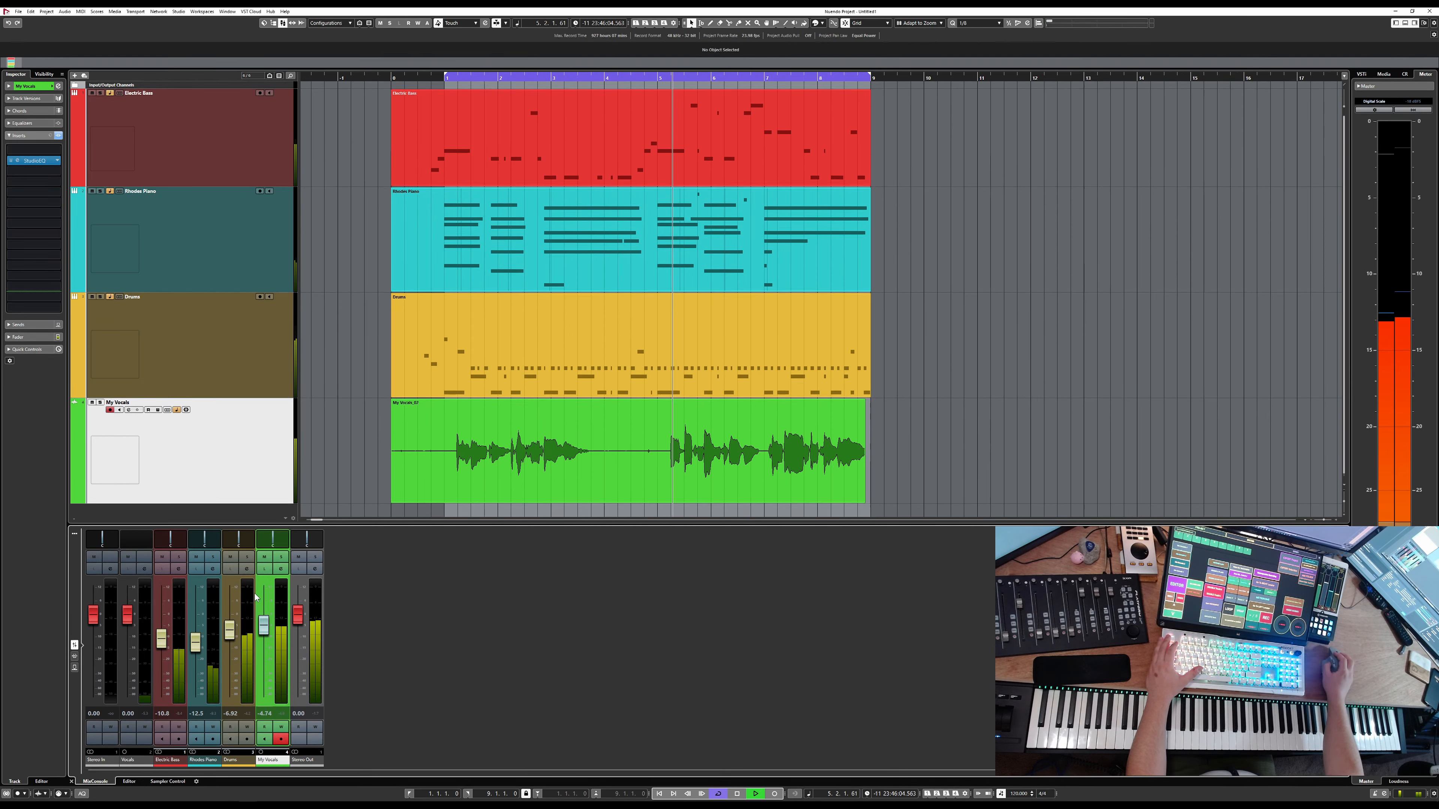
click(74, 657)
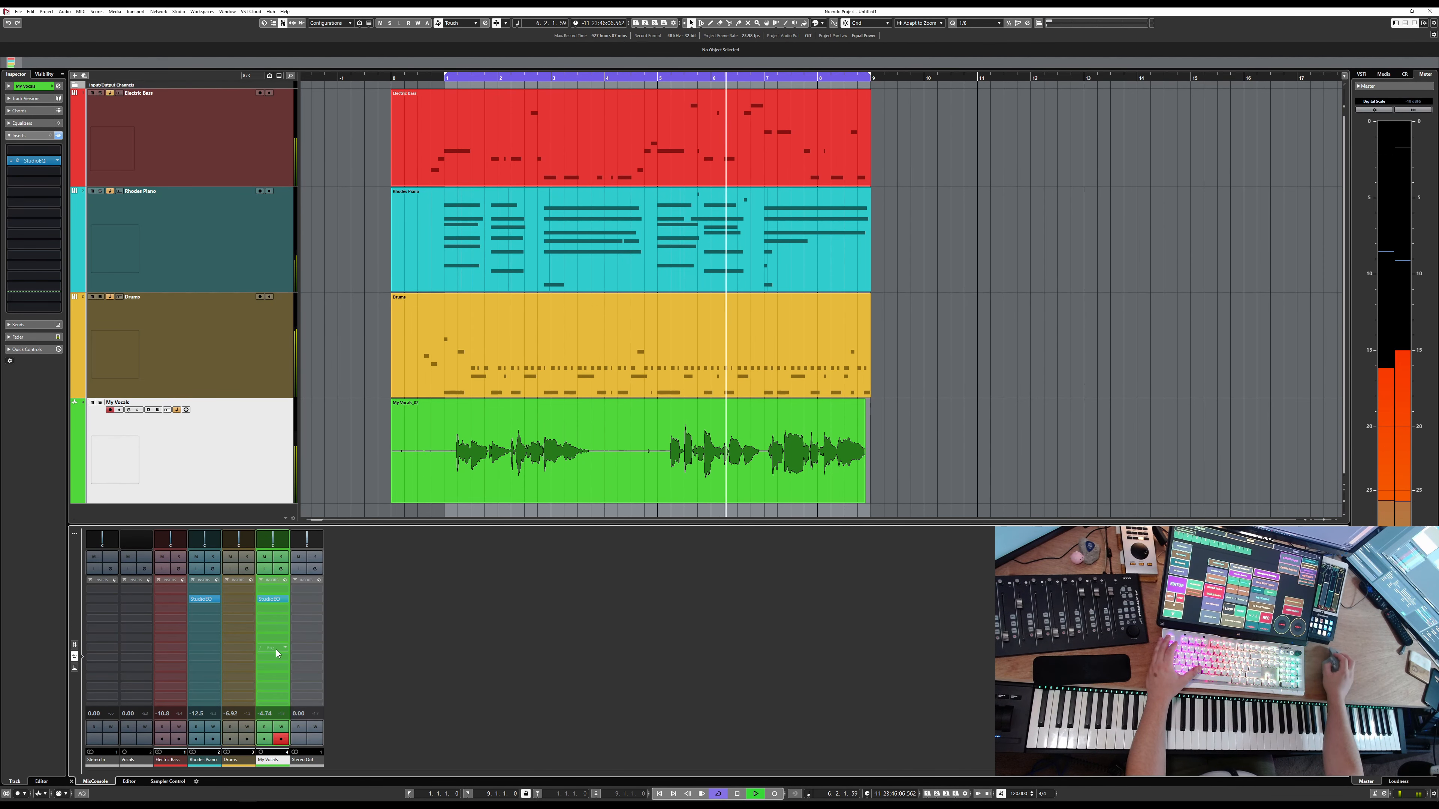
Step: Insert the RoomWorks SE reverb on My Vocals and move its window down beside the mixer channels
click(273, 618)
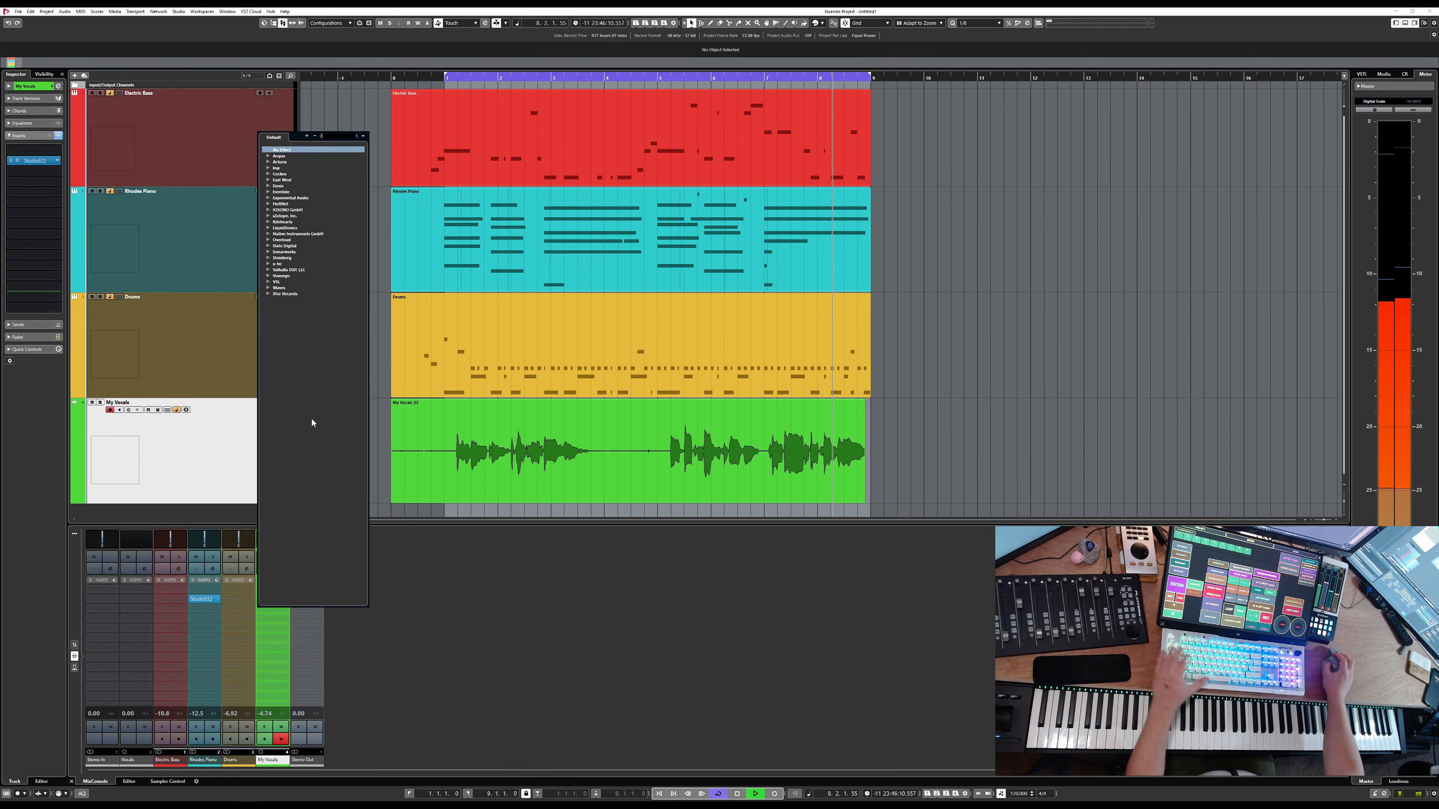
text(rev)
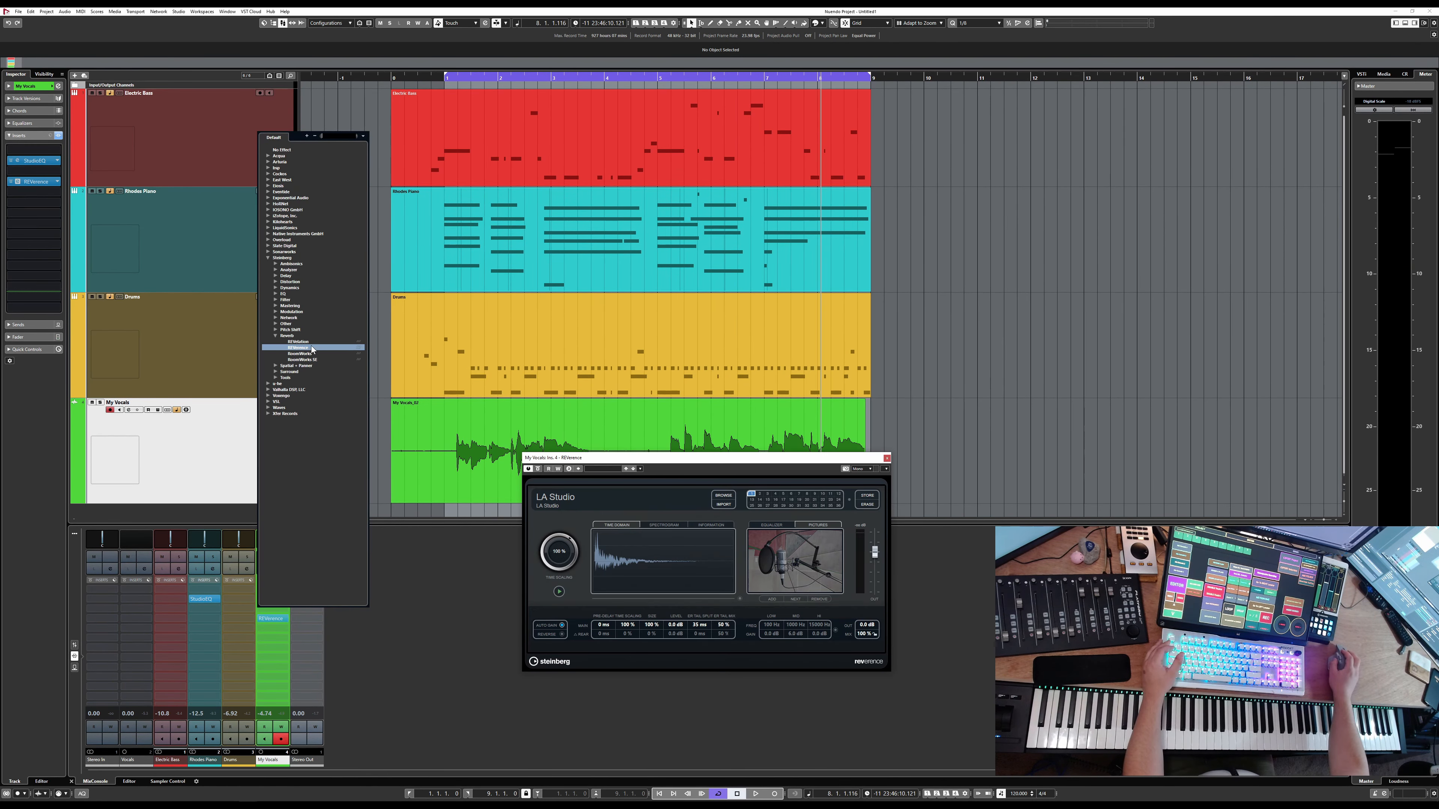
click(311, 359)
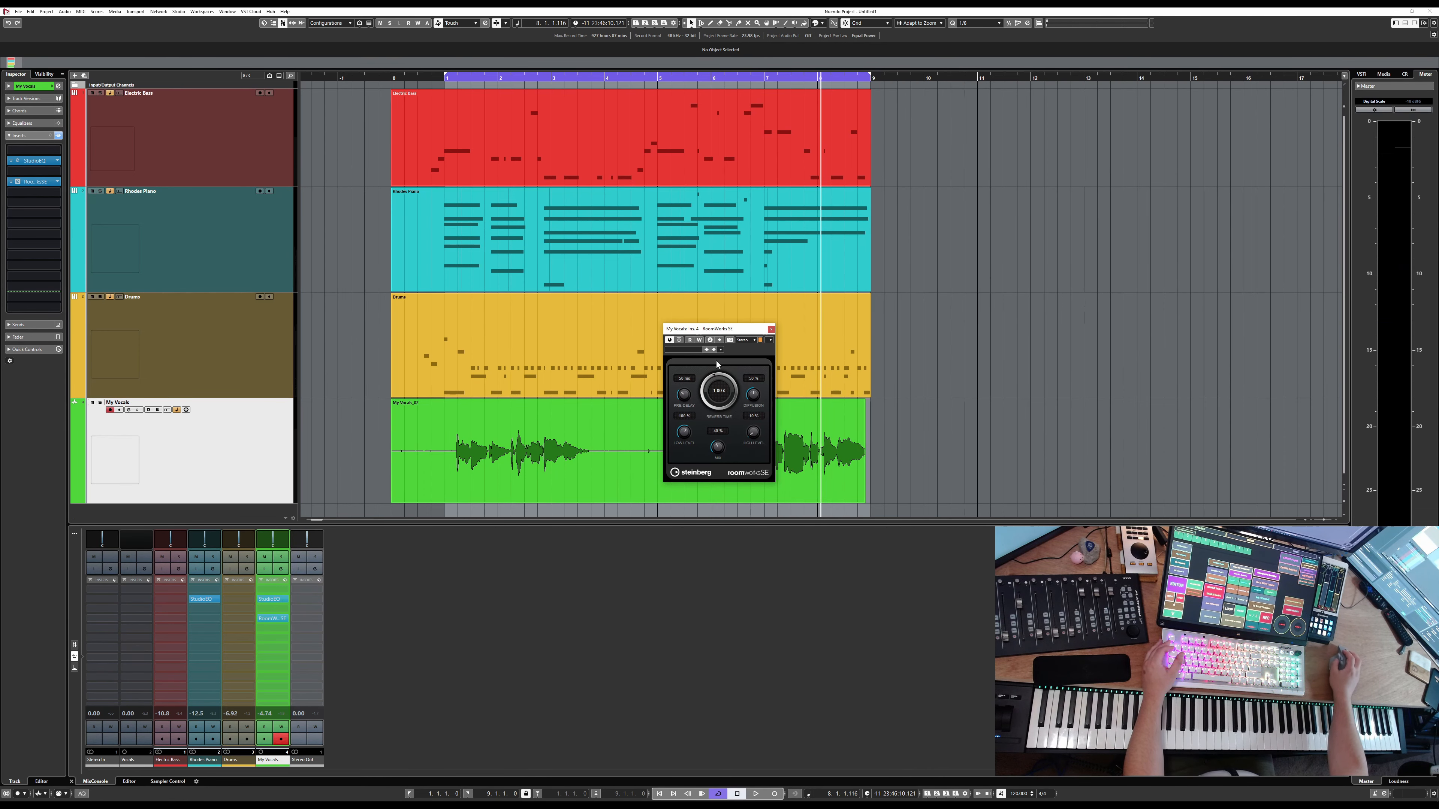
drag(740, 333, 683, 536)
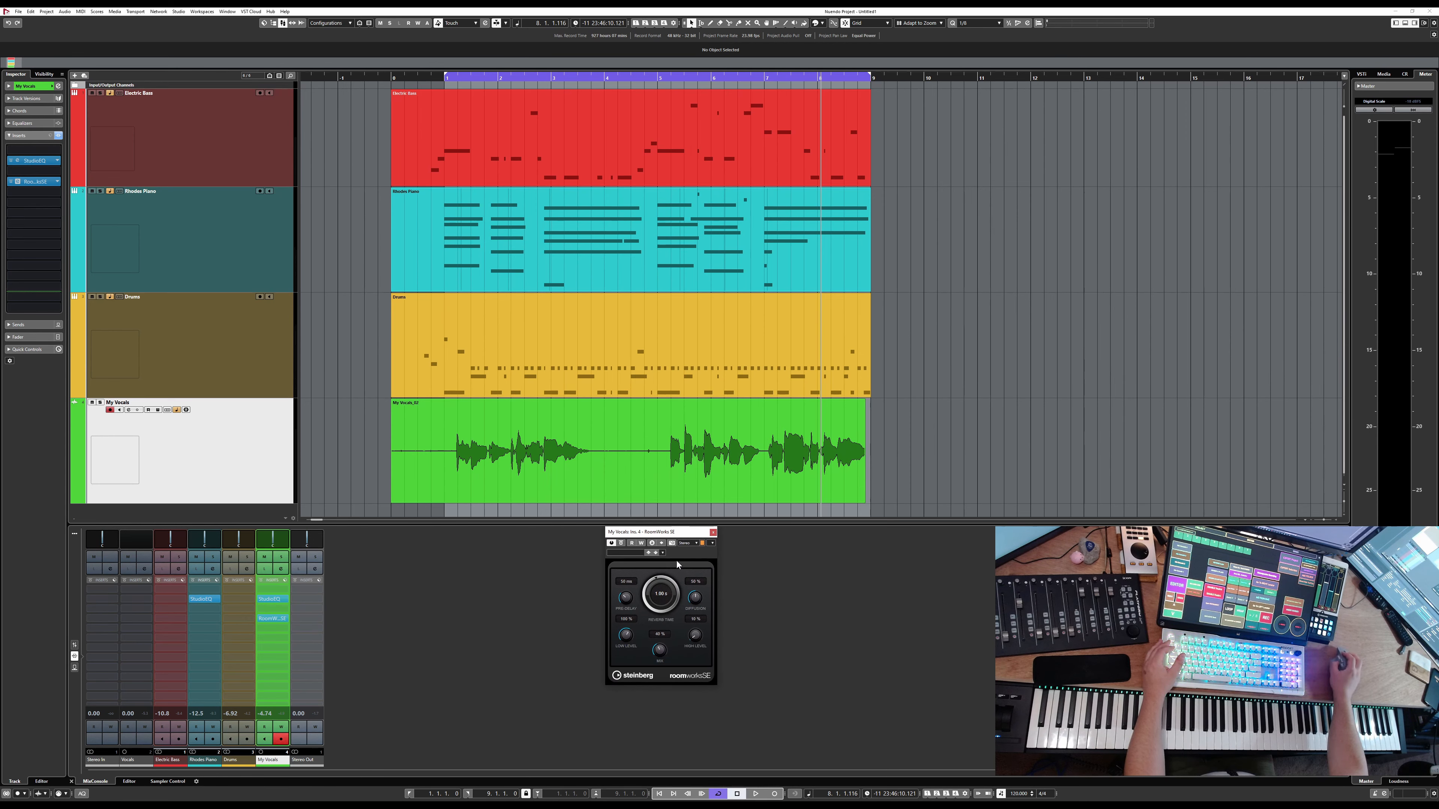
Step: Play the loop from its start and set the vocal reverb's mix to about 22 %
click(444, 78)
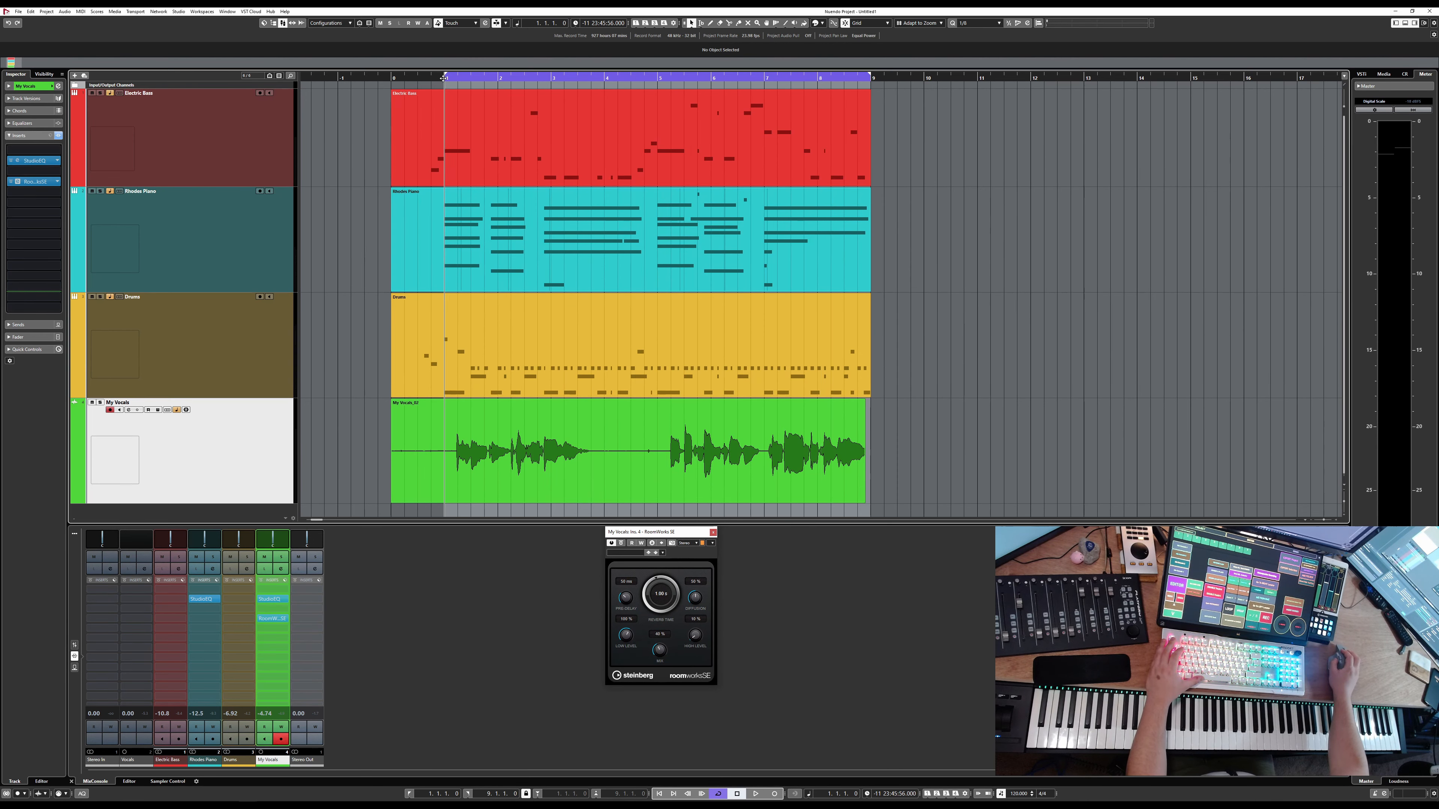
key(space)
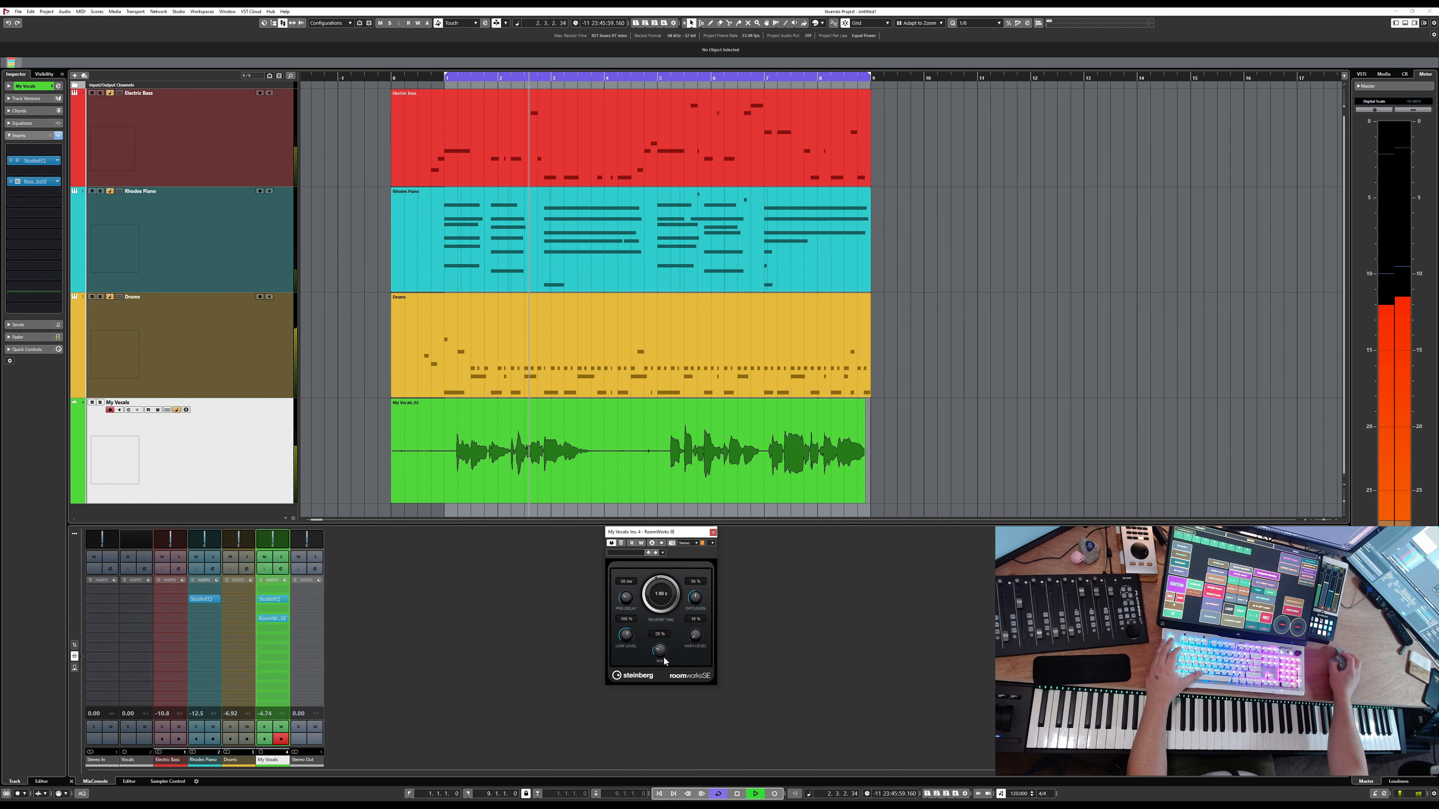
drag(664, 662, 657, 690)
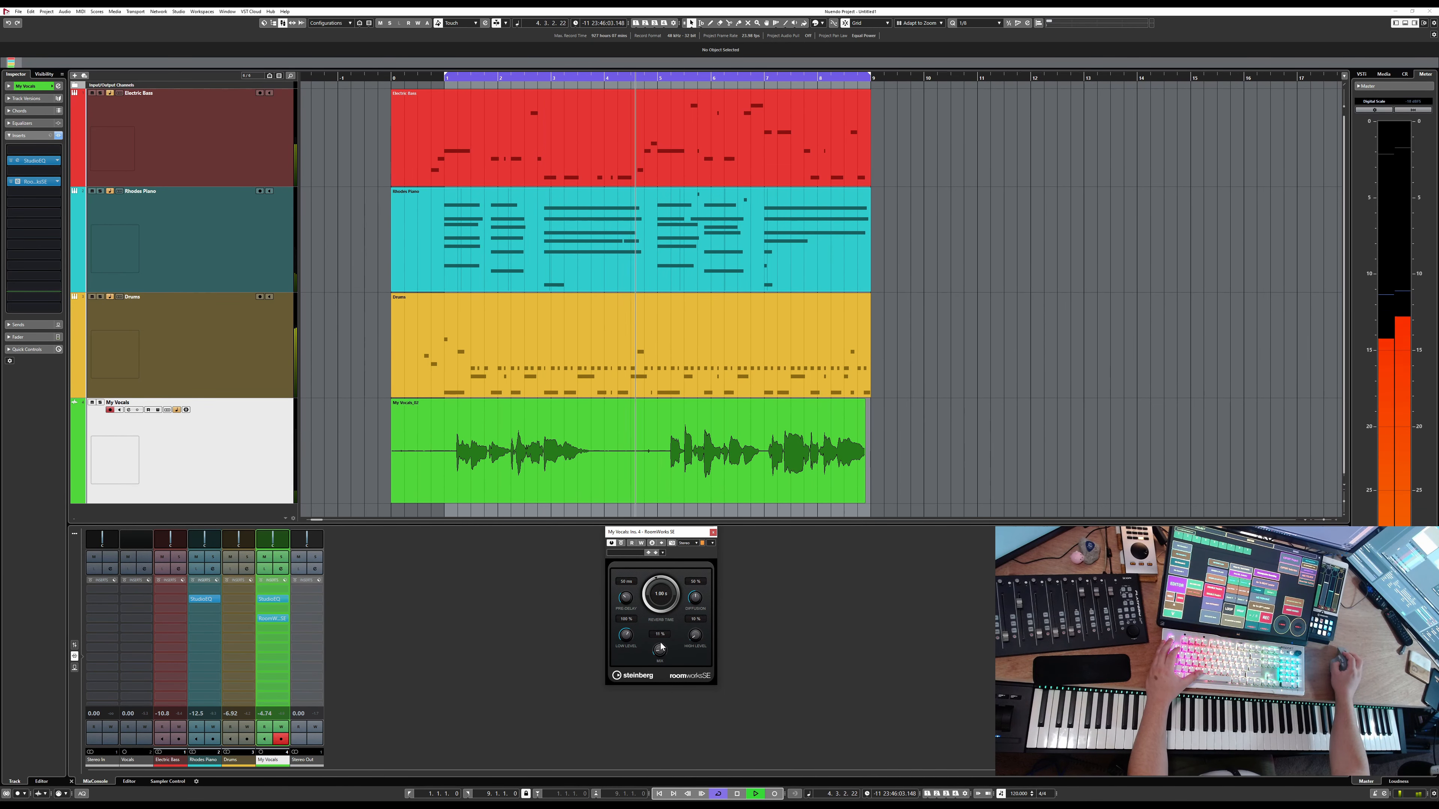
drag(660, 654, 662, 635)
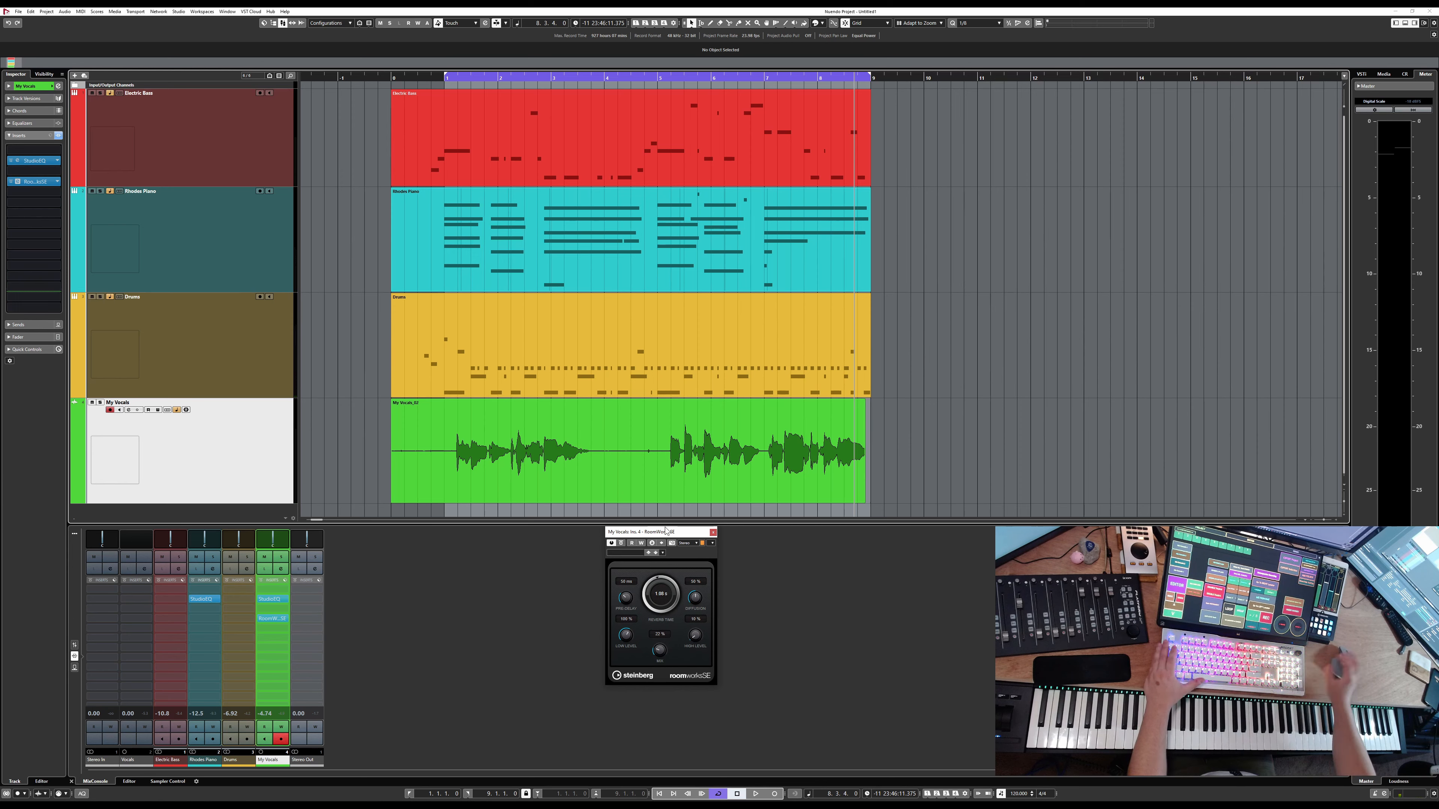
Step: Lengthen the vocal reverb time to about 2.2 s and reduce the mix slightly during playback
key(space)
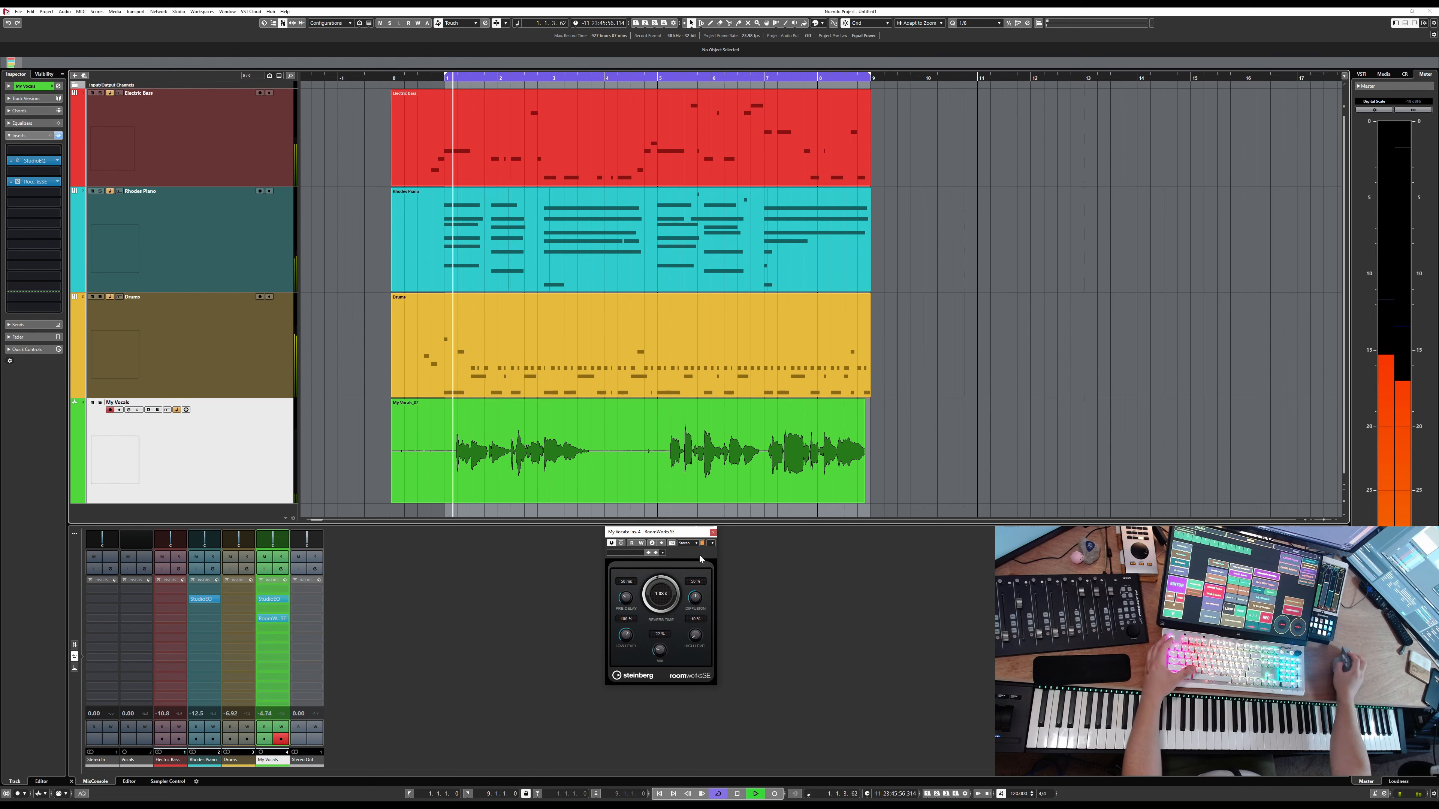
drag(649, 584, 654, 575)
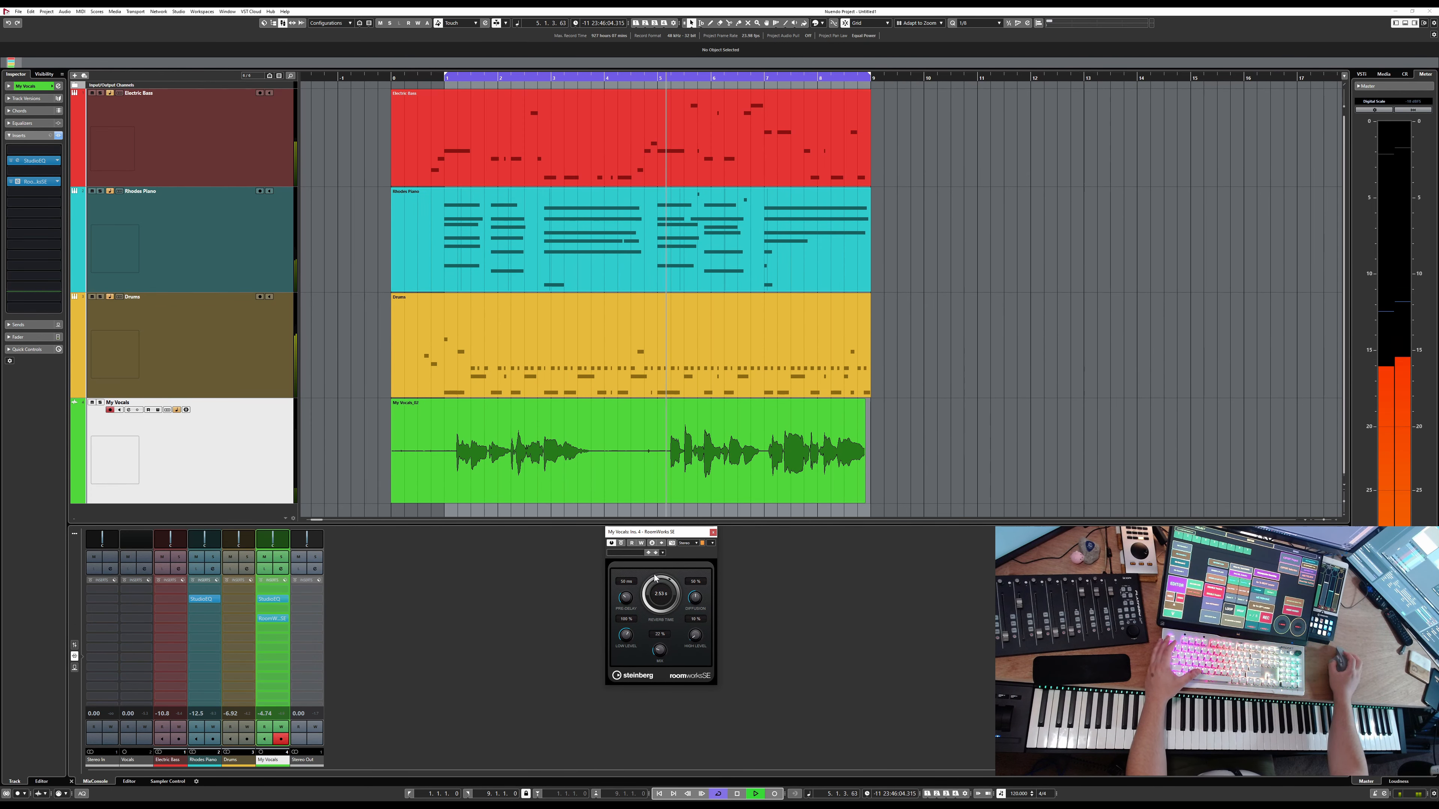
drag(658, 584, 659, 579)
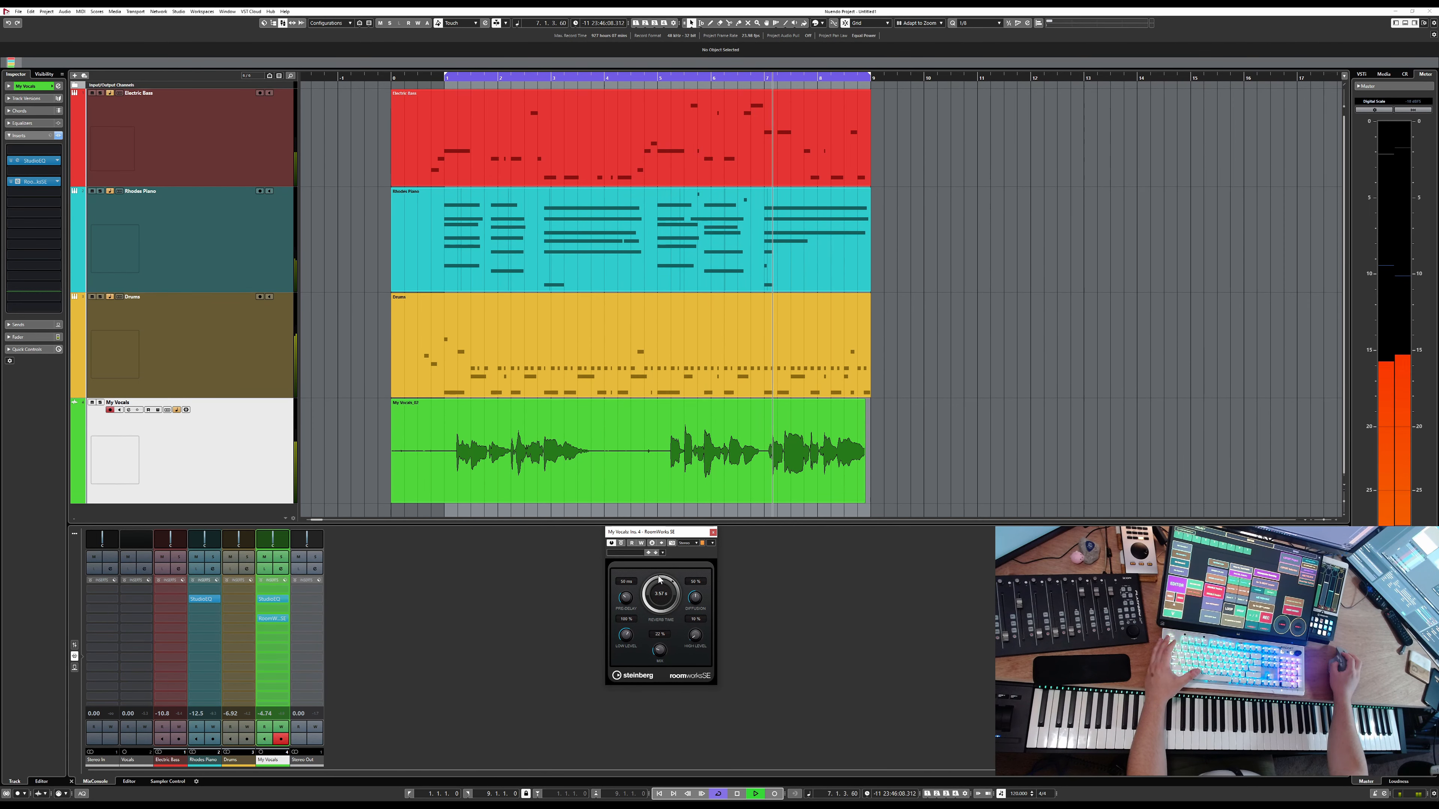
drag(659, 650, 659, 656)
key(space)
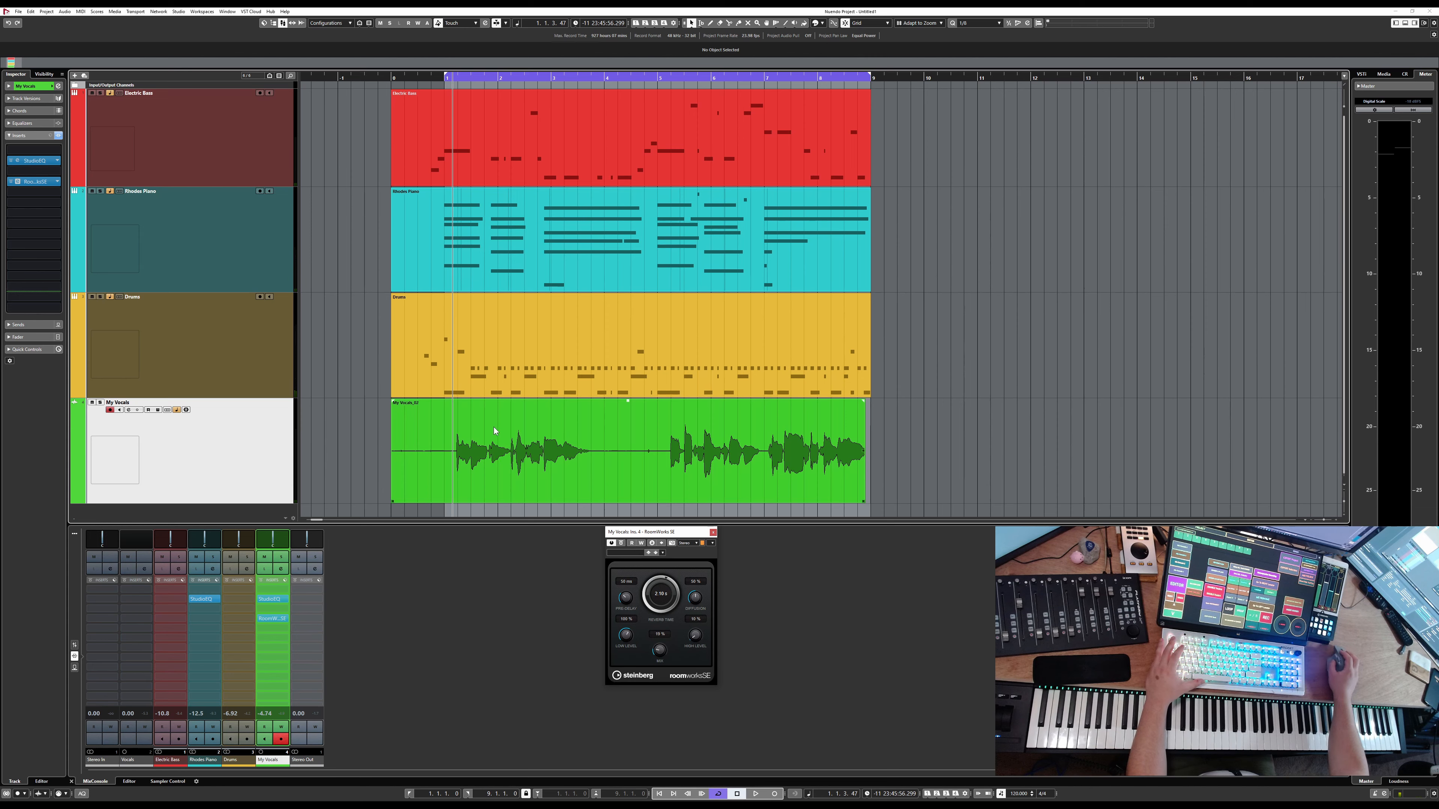
Step: Lower the vocal reverb's low level and raise its diffusion while the loop plays
key(space)
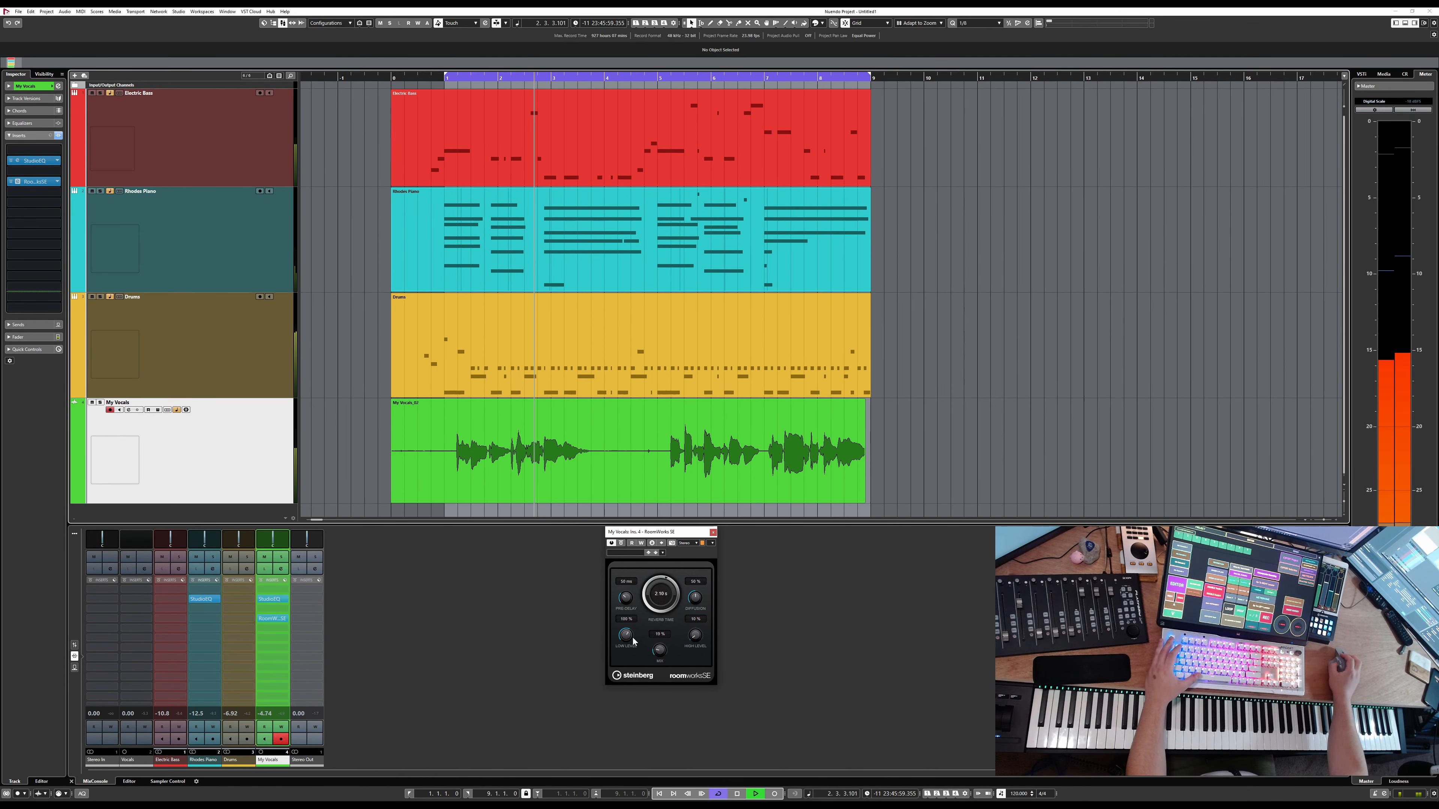
drag(628, 639, 628, 641)
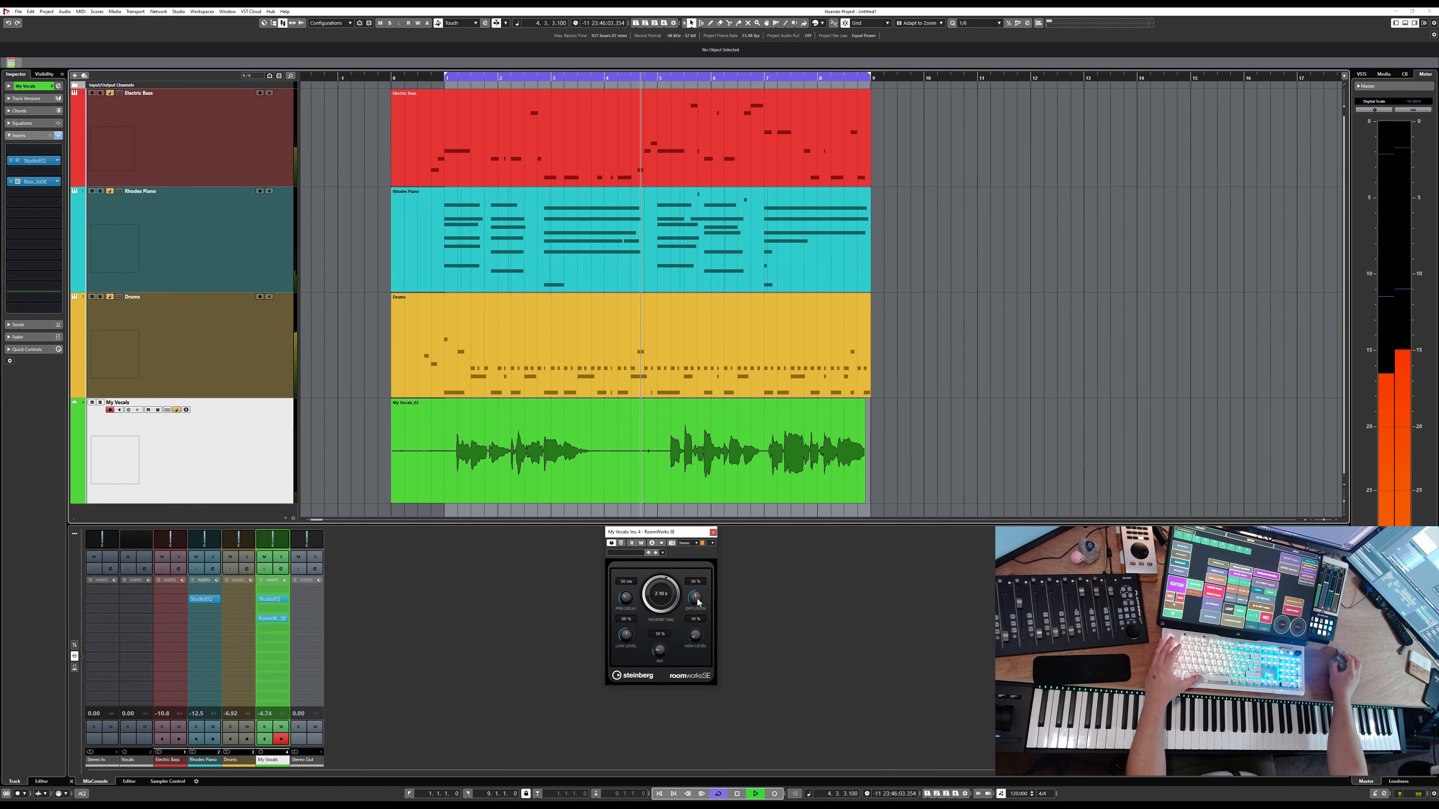
drag(698, 603, 696, 601)
key(space)
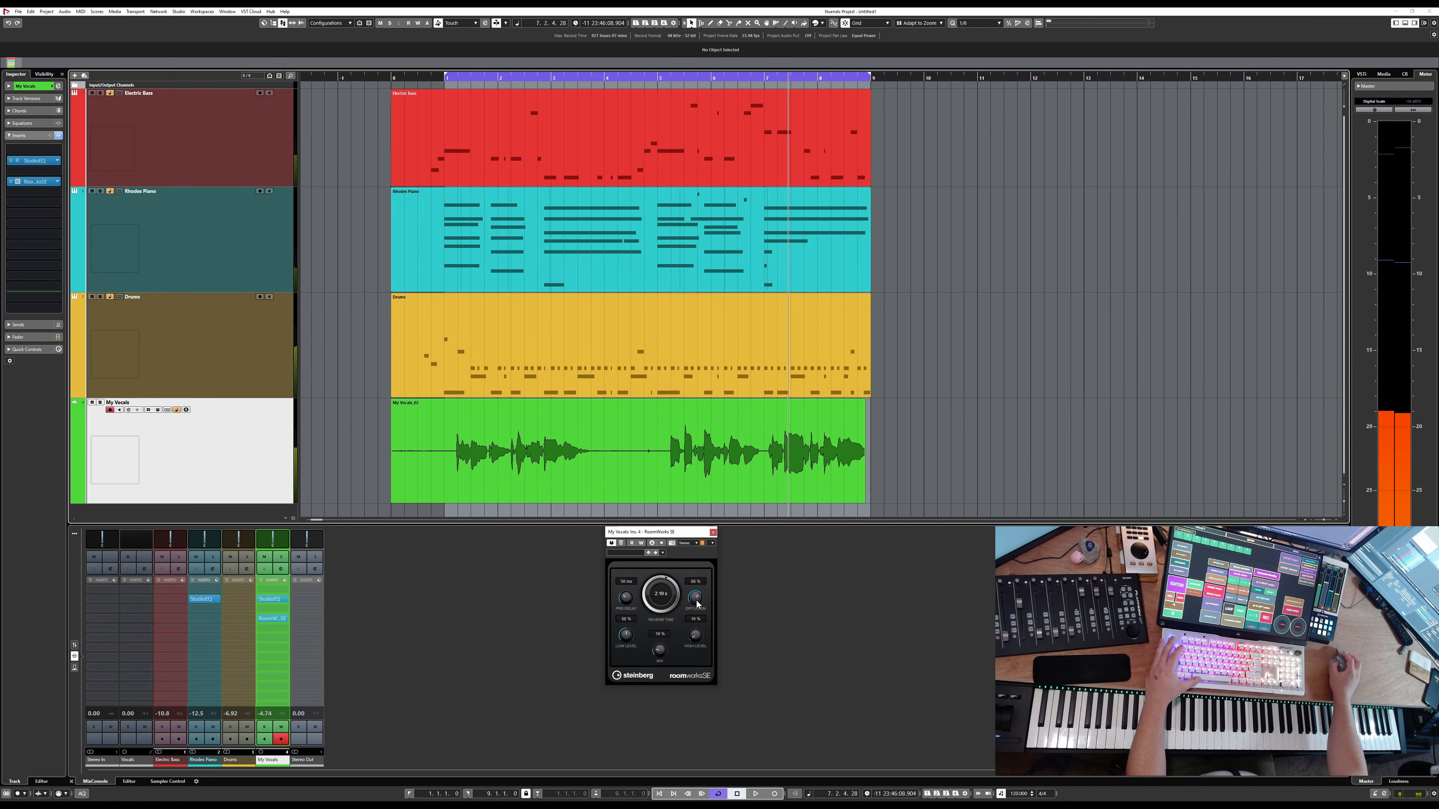
key(space)
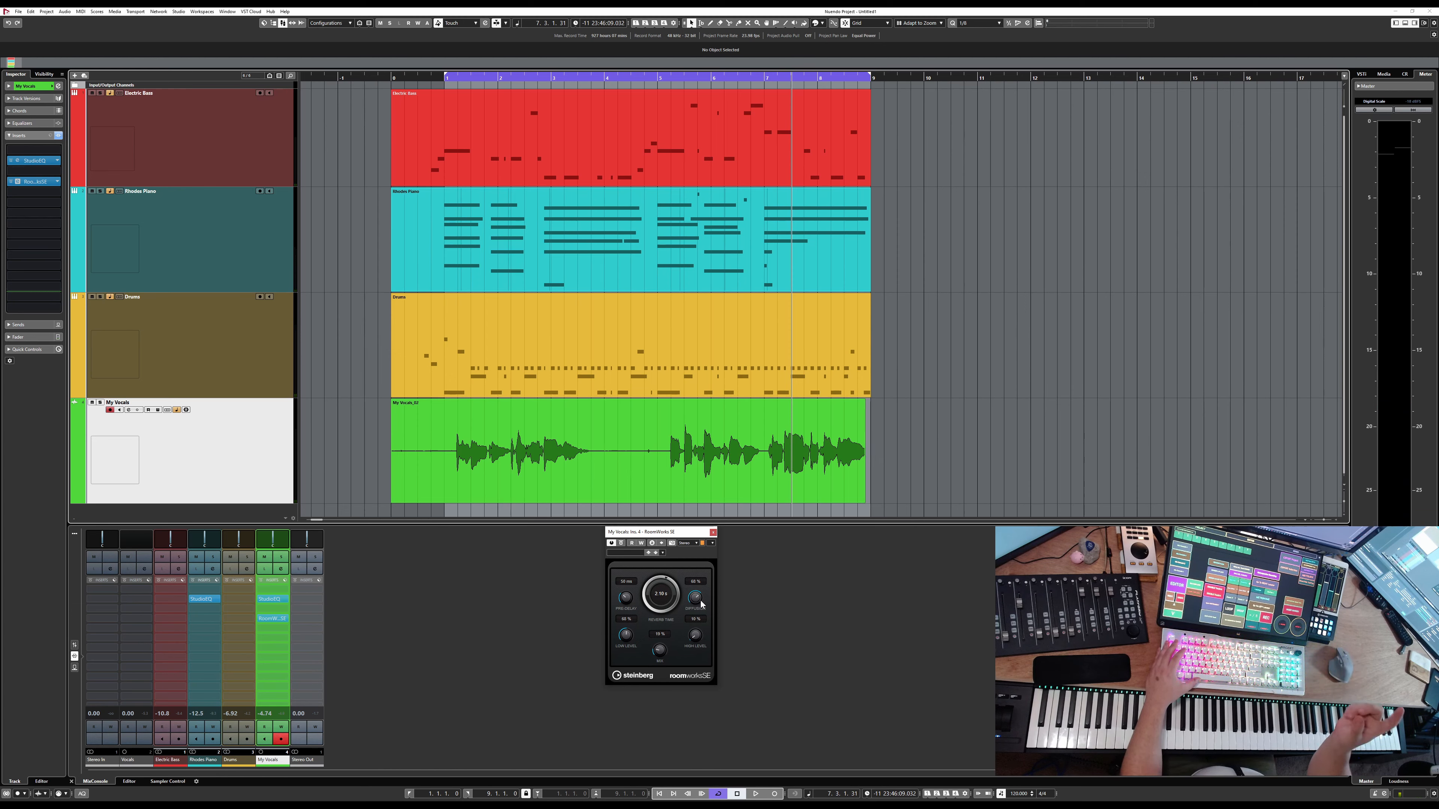
Step: Audition the vocals from just before bar 7 and raise the reverb time to about 2.46 s
click(755, 81)
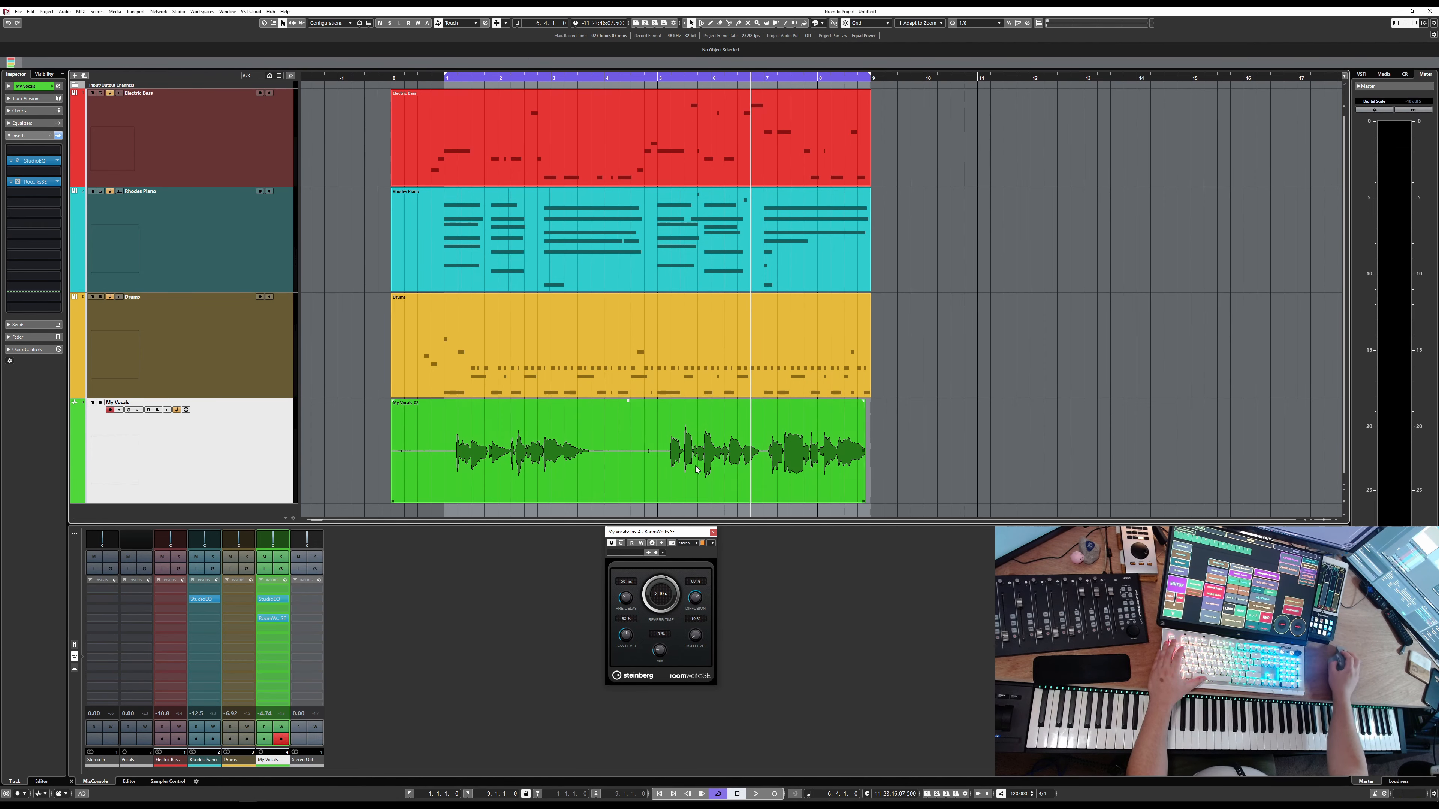
key(space)
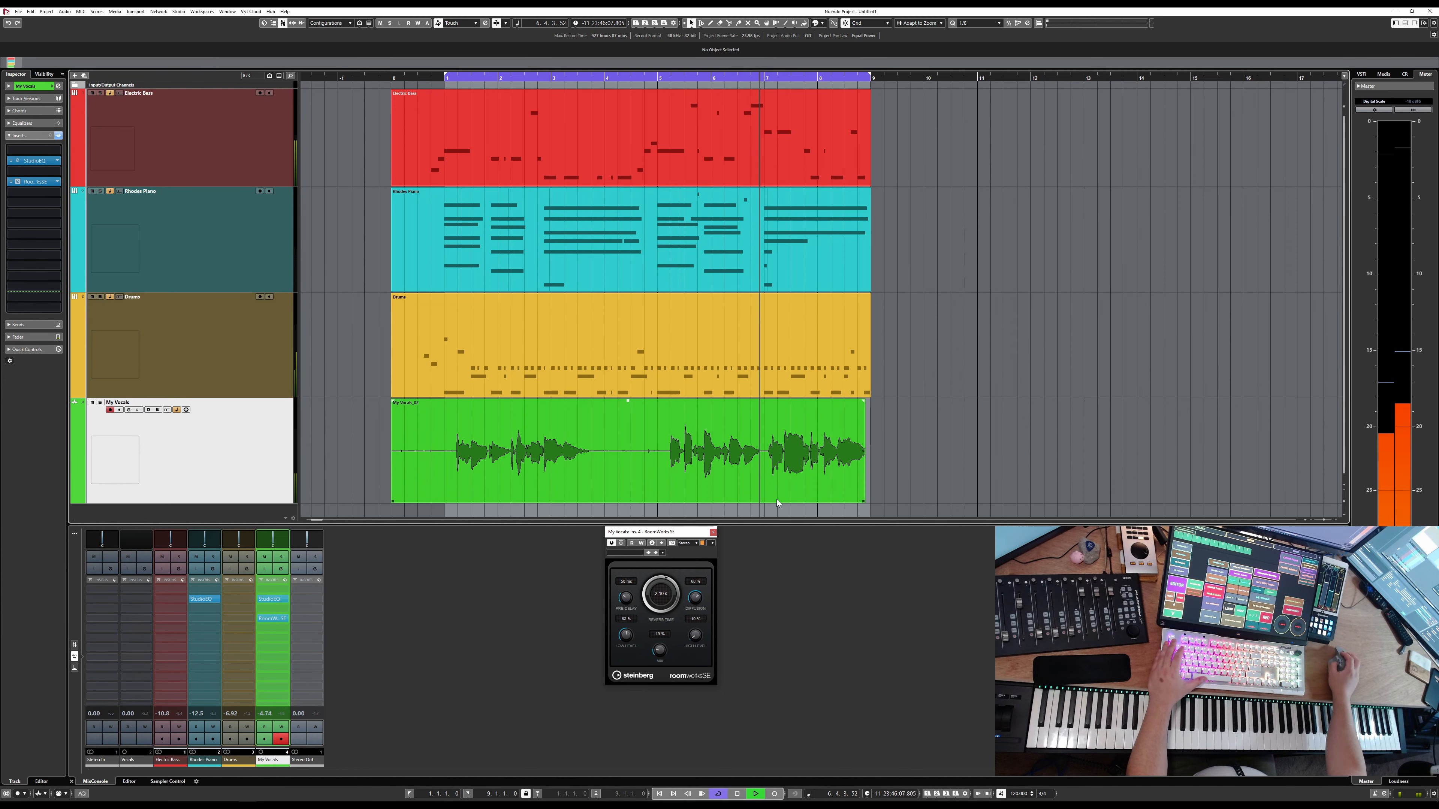
key(space)
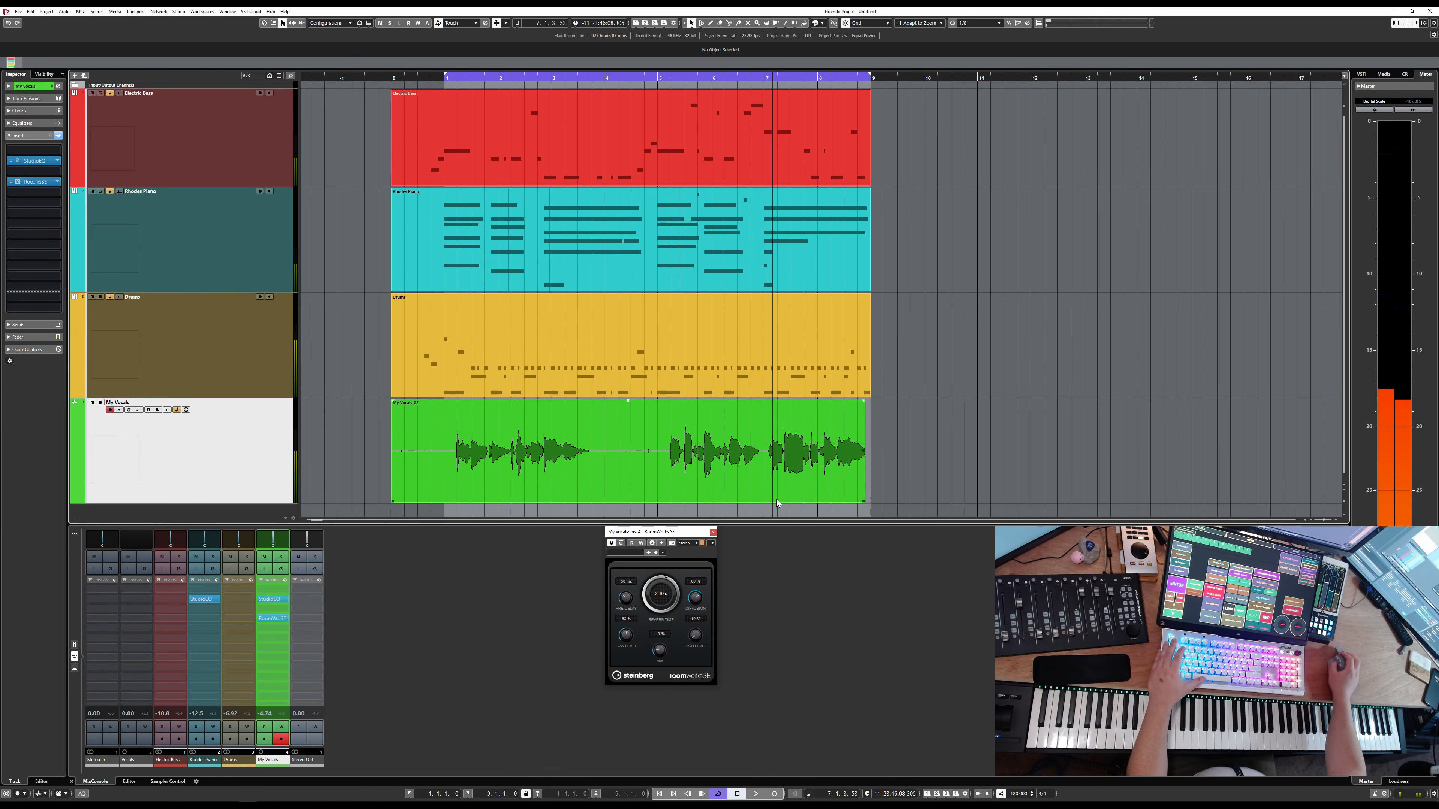
scroll(697, 598, up, 3)
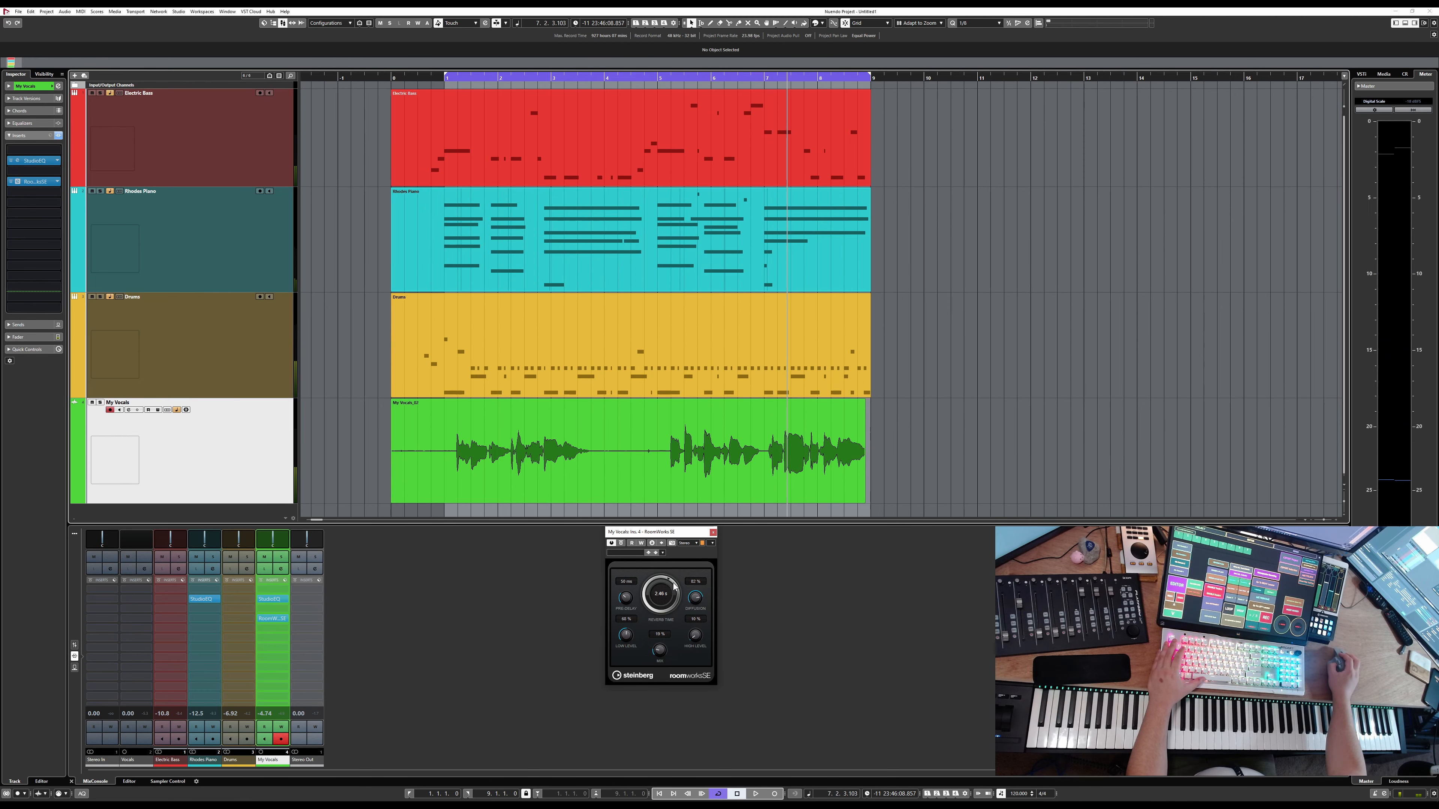
Step: Raise the vocal reverb's diffusion and try different pre-delay settings in short playback passes
key(space)
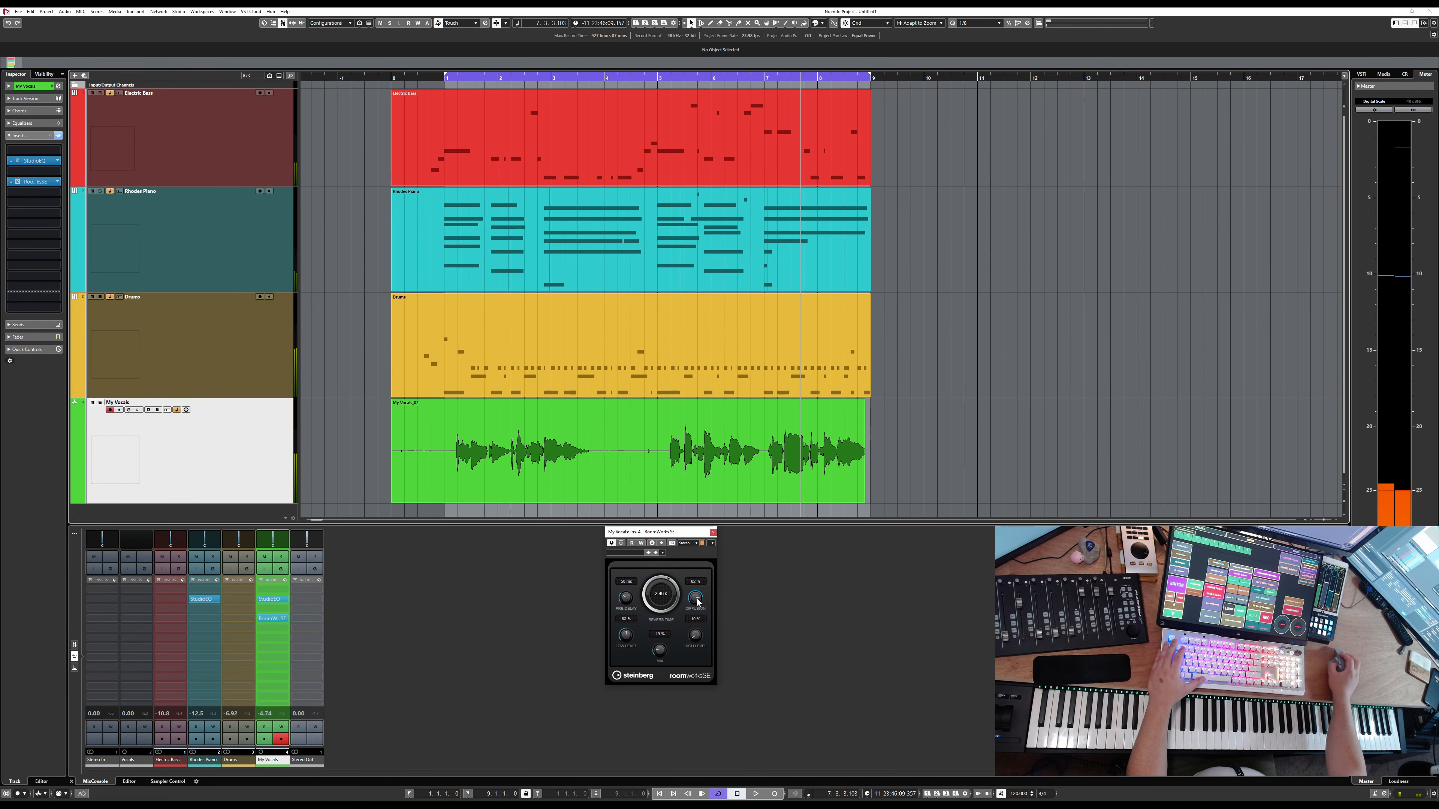
key(space)
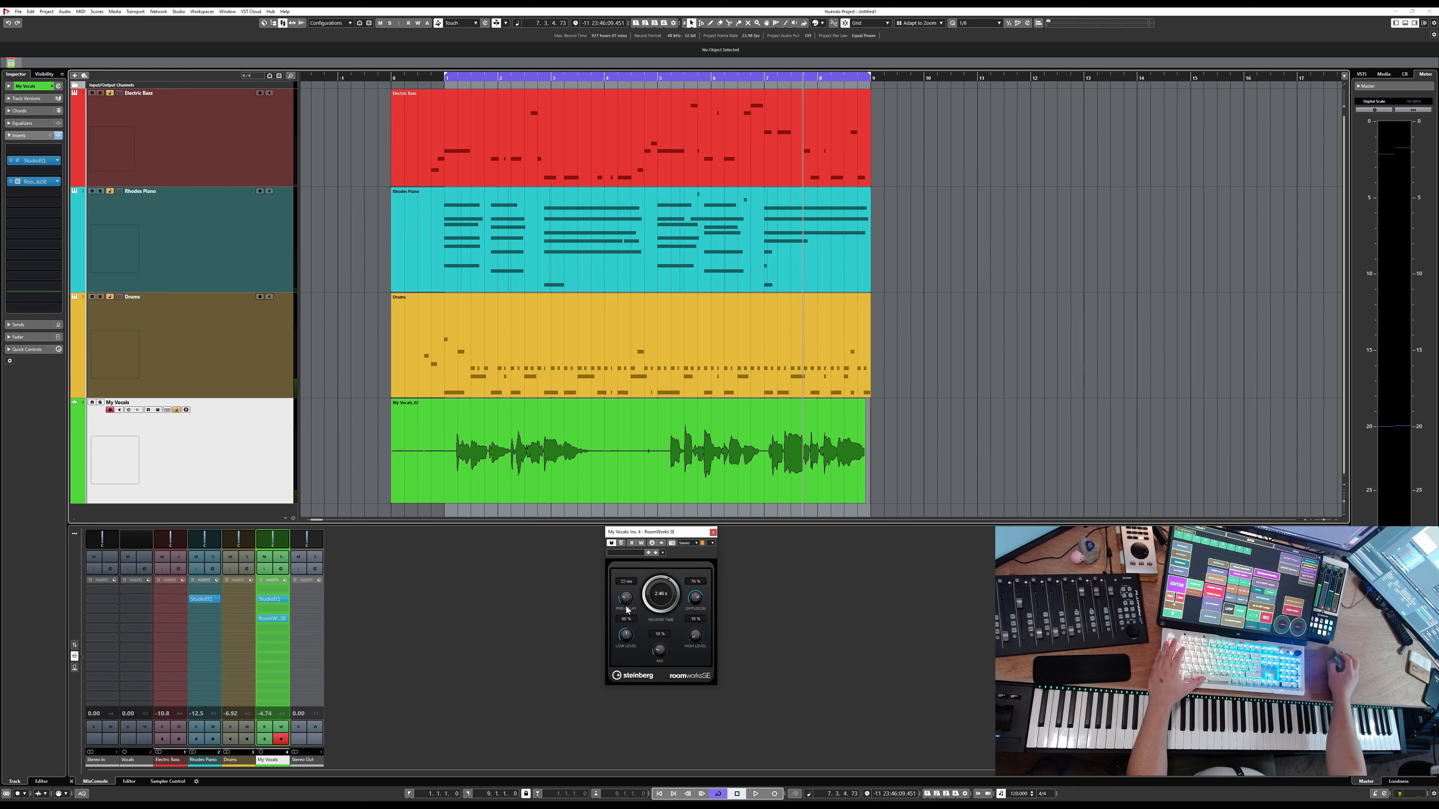
key(space)
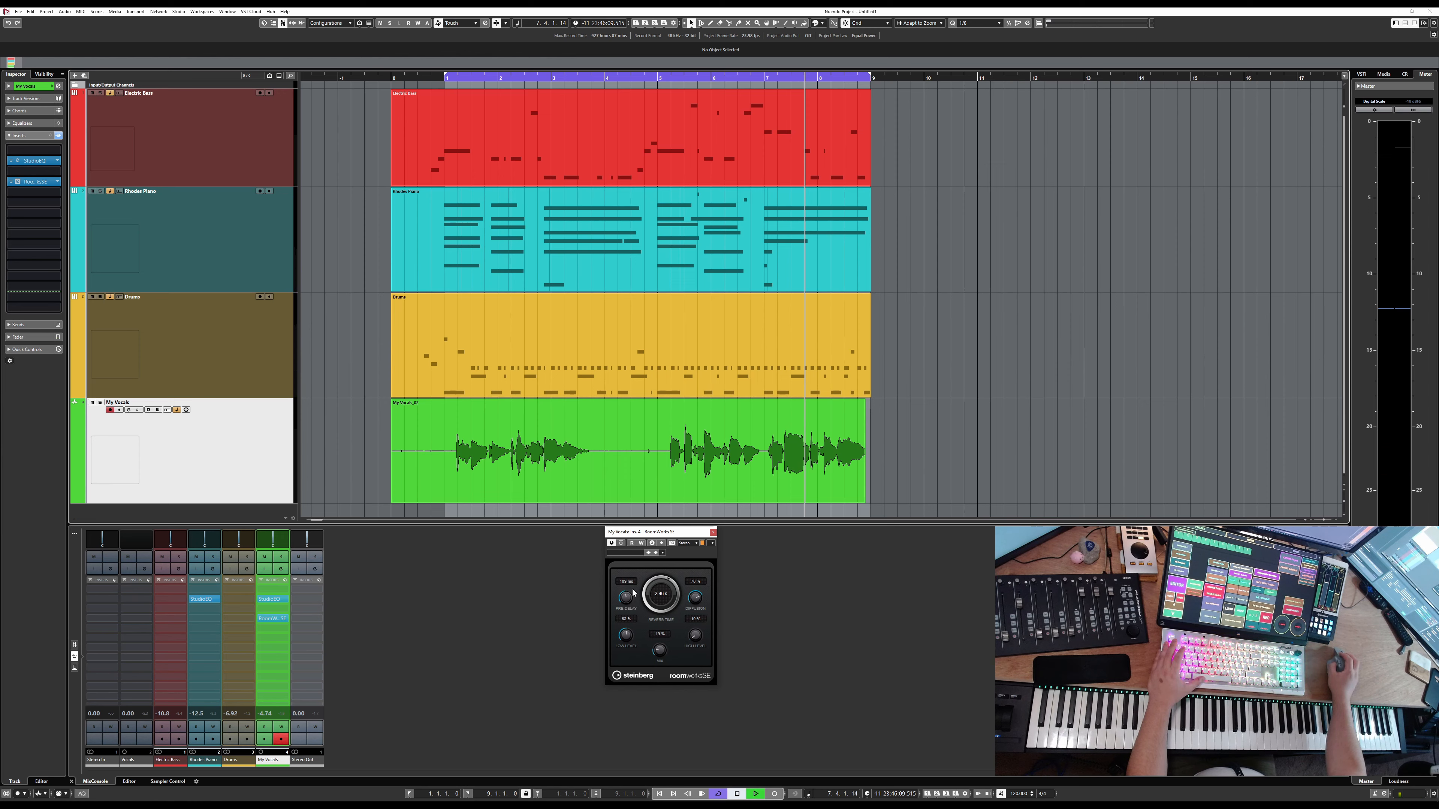
key(space)
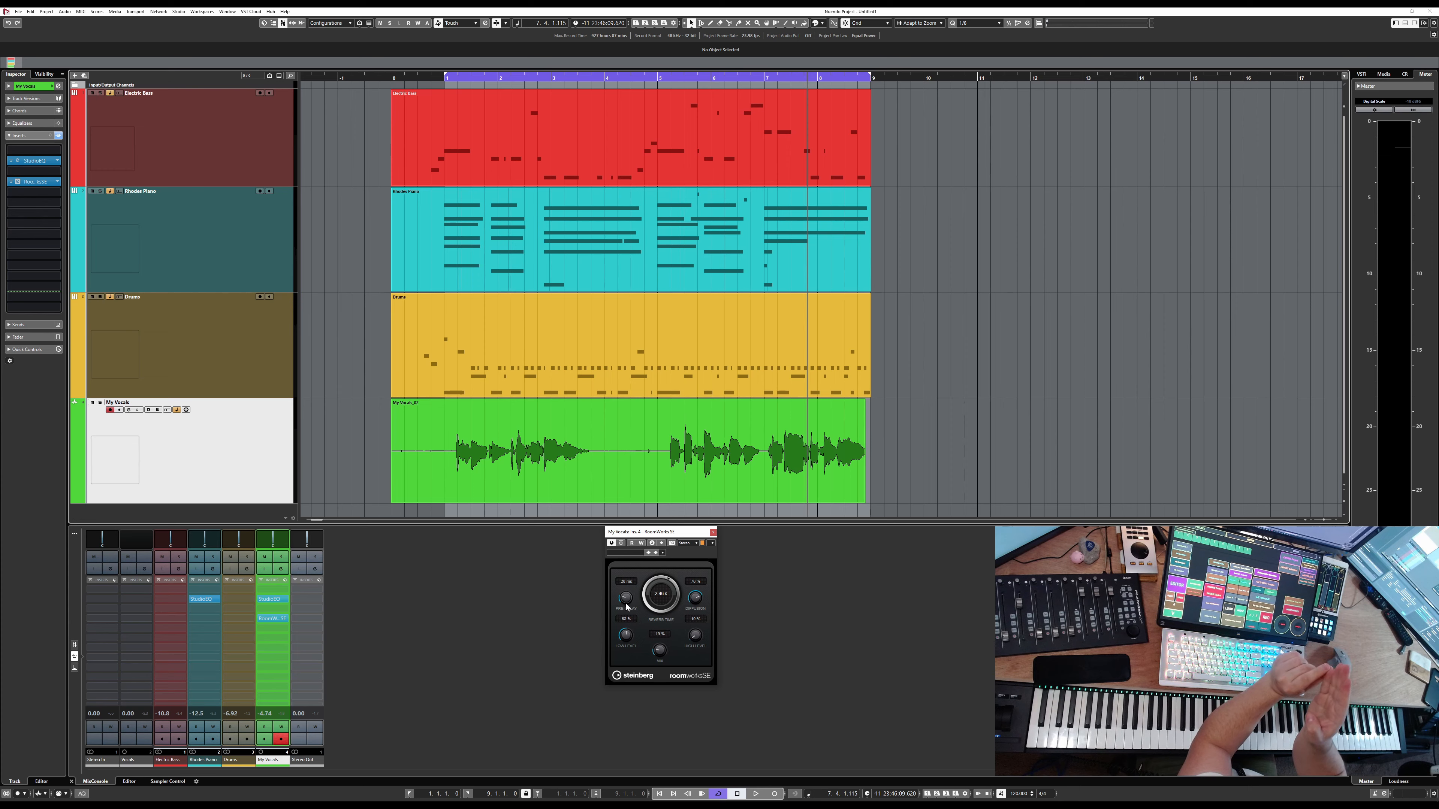
Step: Play the loop from its start with the vocal reverb's mix at 100 %, then stop and return to the loop start
double_click(444, 79)
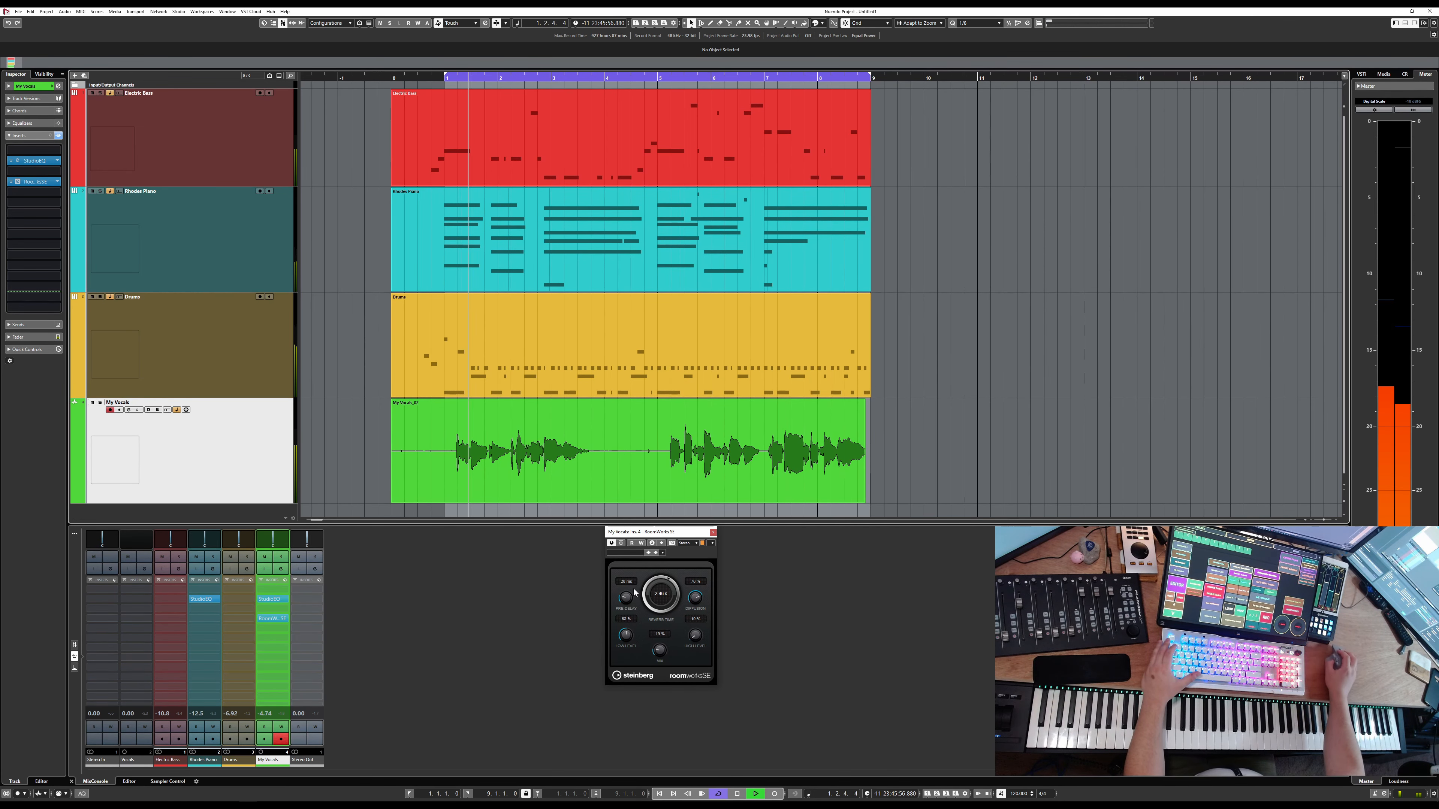
drag(661, 652, 663, 598)
key(space)
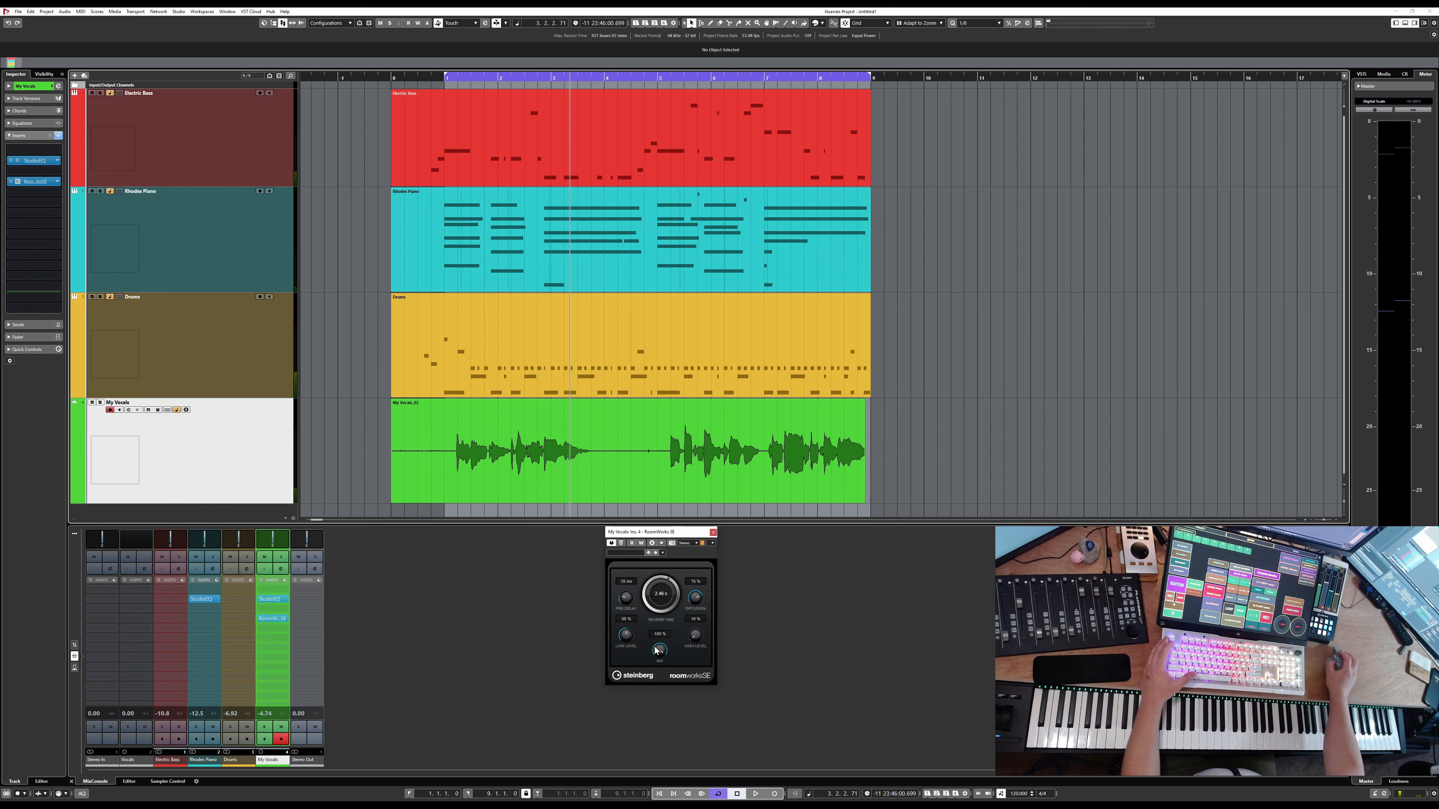
click(555, 242)
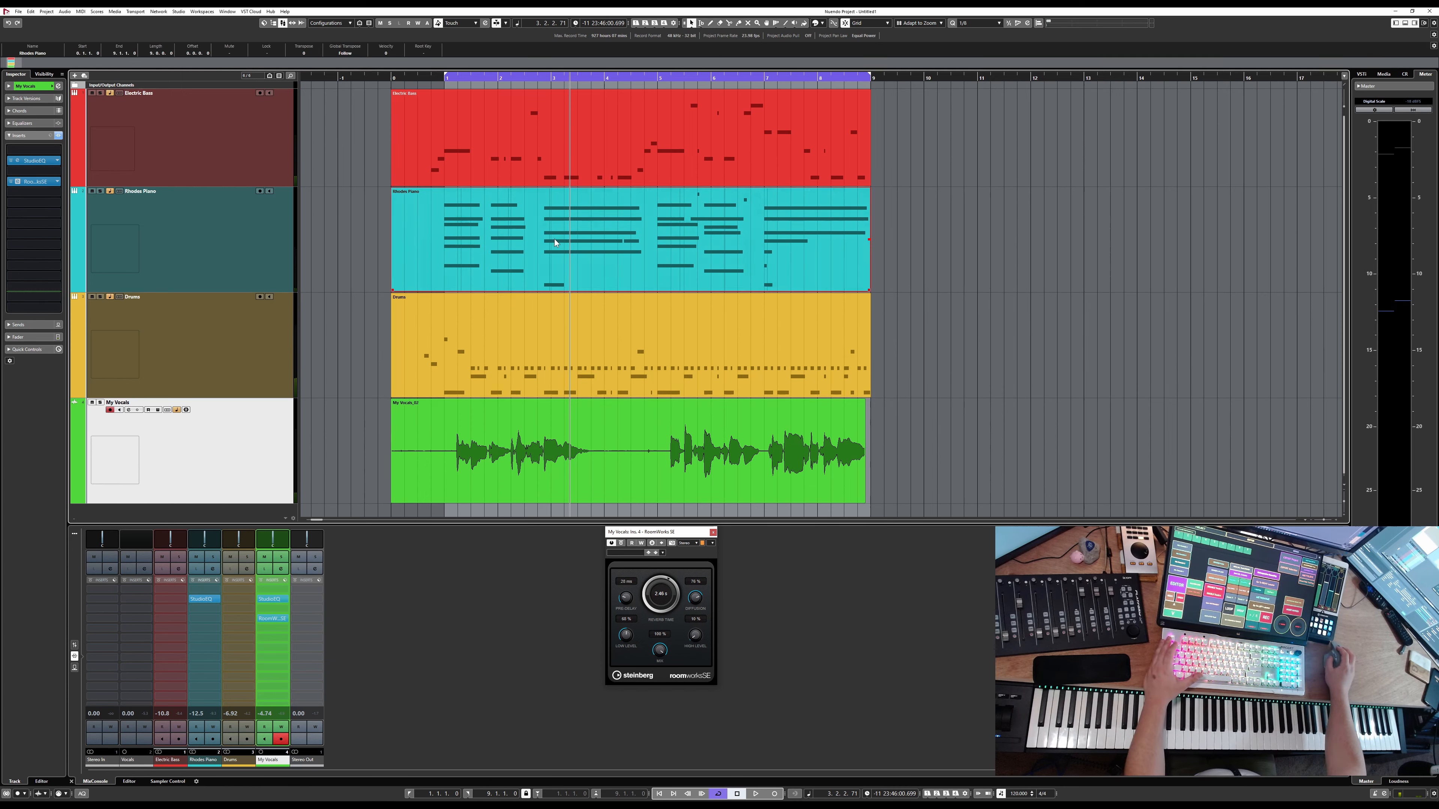
click(445, 79)
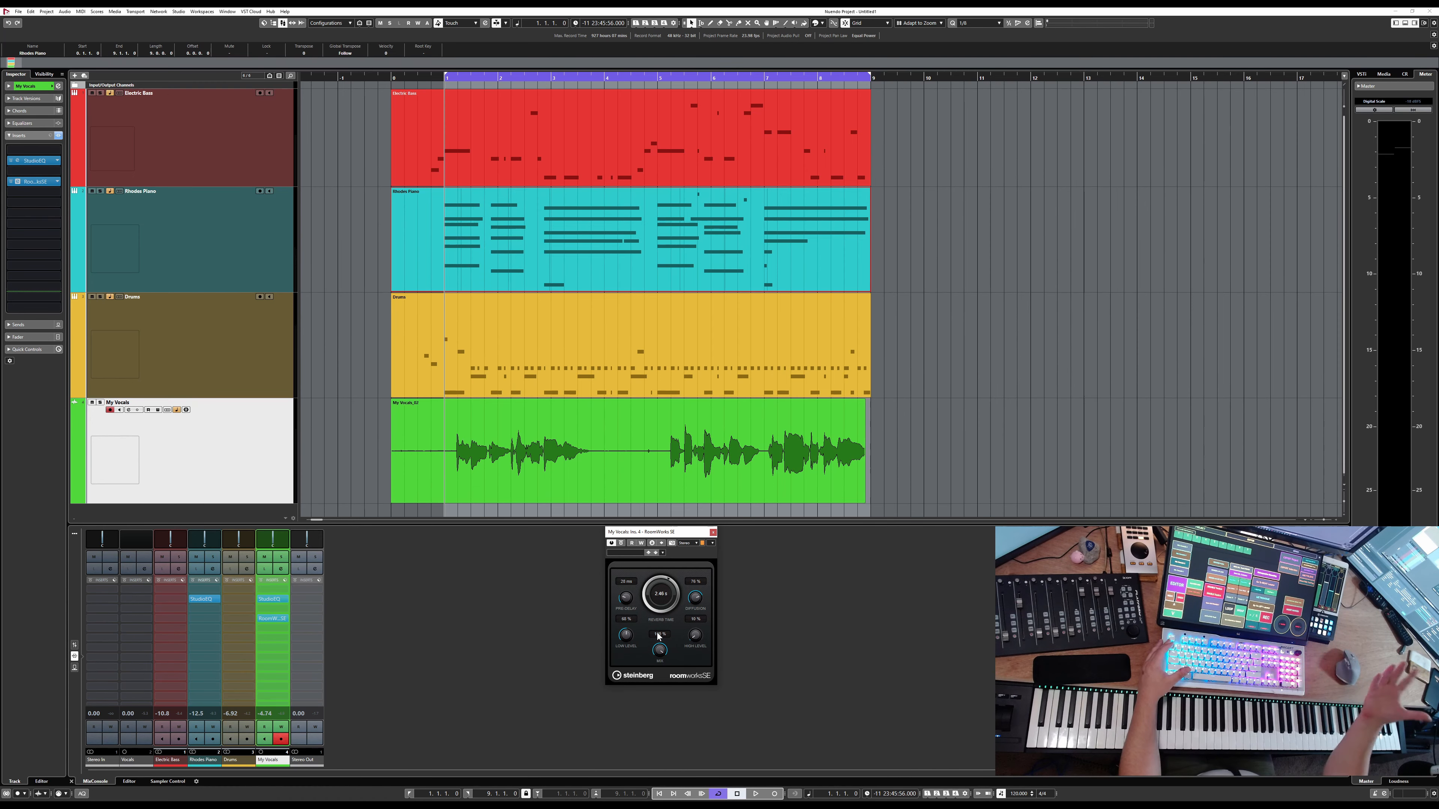
Step: Lower the vocal reverb's mix to a little over 10 % while the loop plays, then close the reverb window and stop playback
key(space)
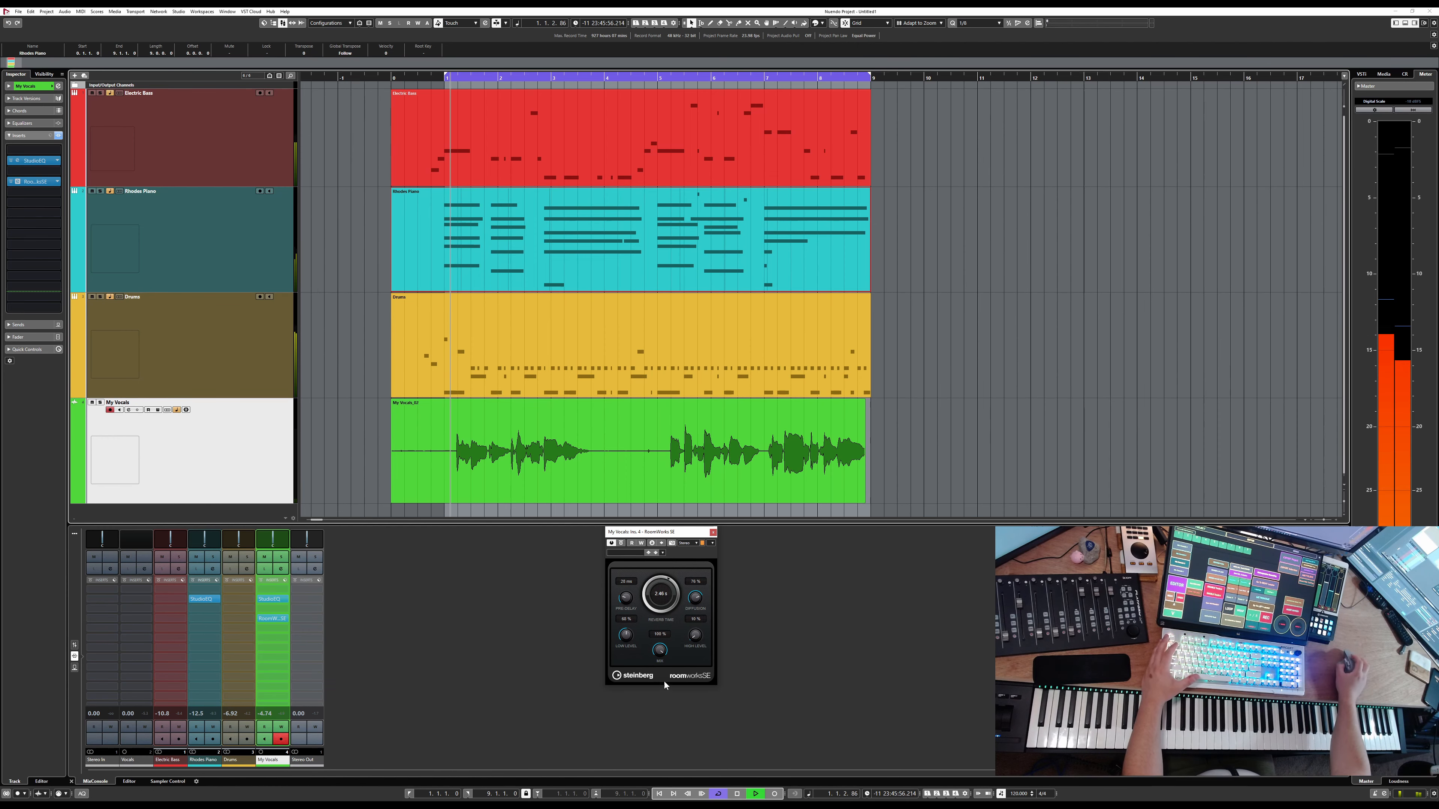
drag(661, 649, 655, 686)
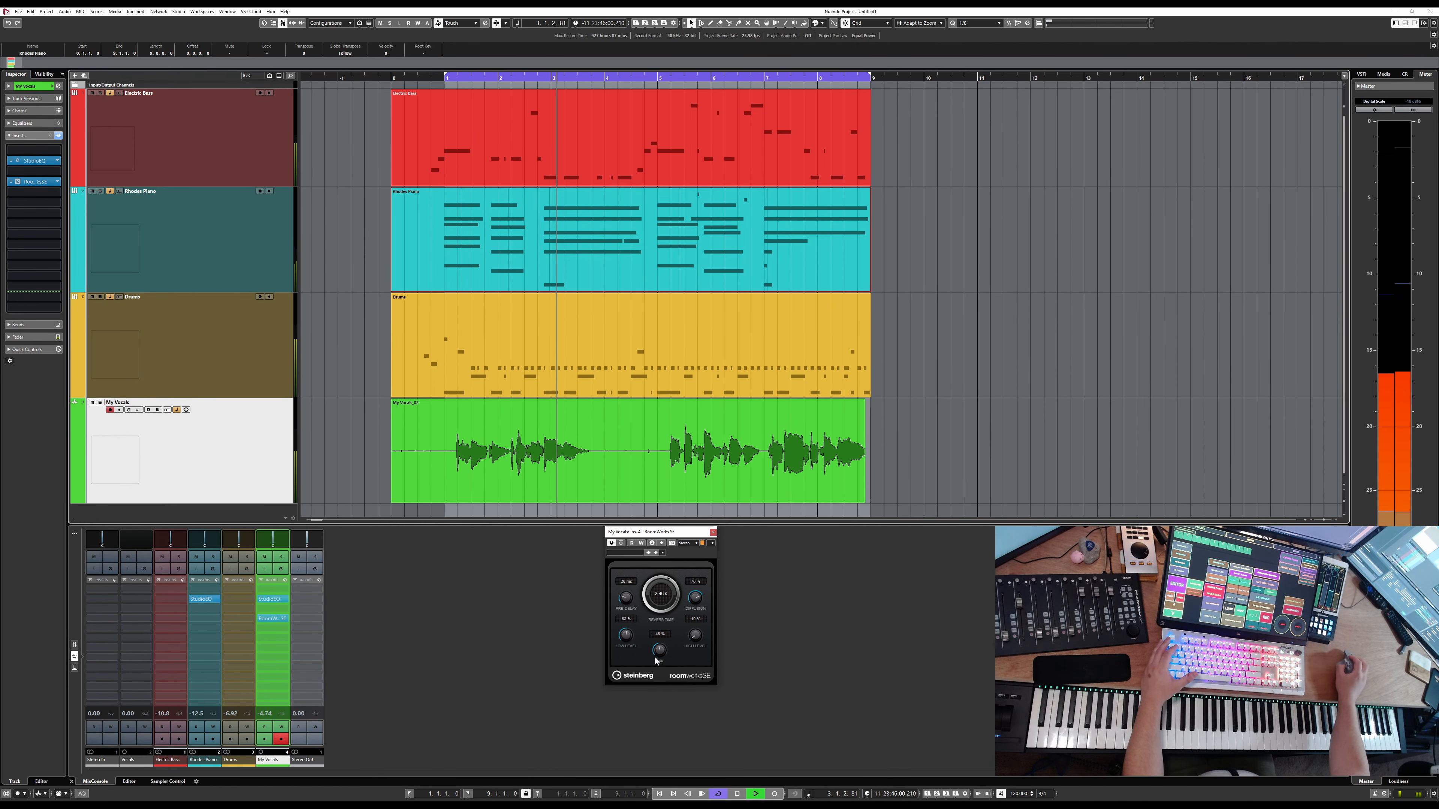
scroll(660, 657, down, 5)
scroll(659, 662, down, 4)
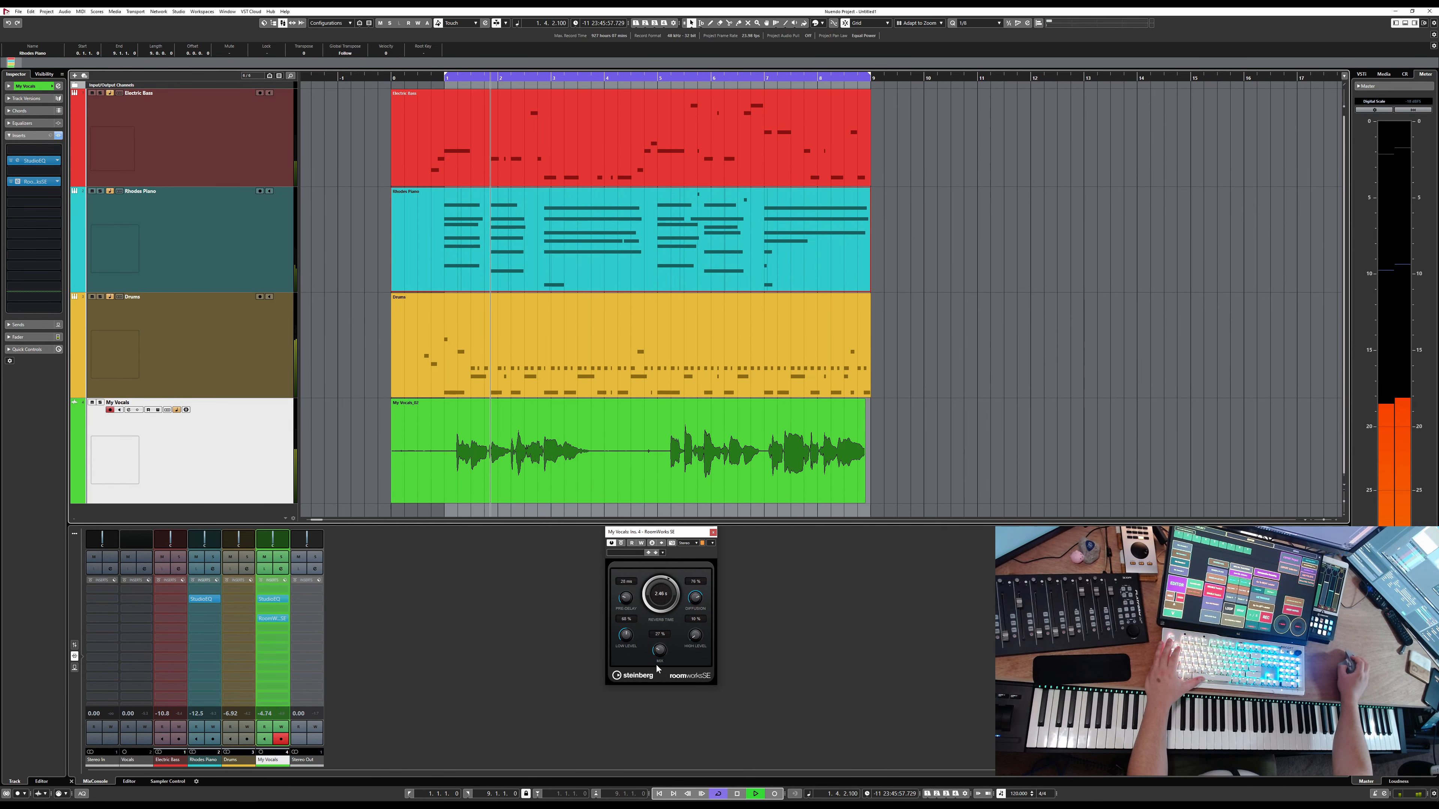
scroll(660, 657, down, 2)
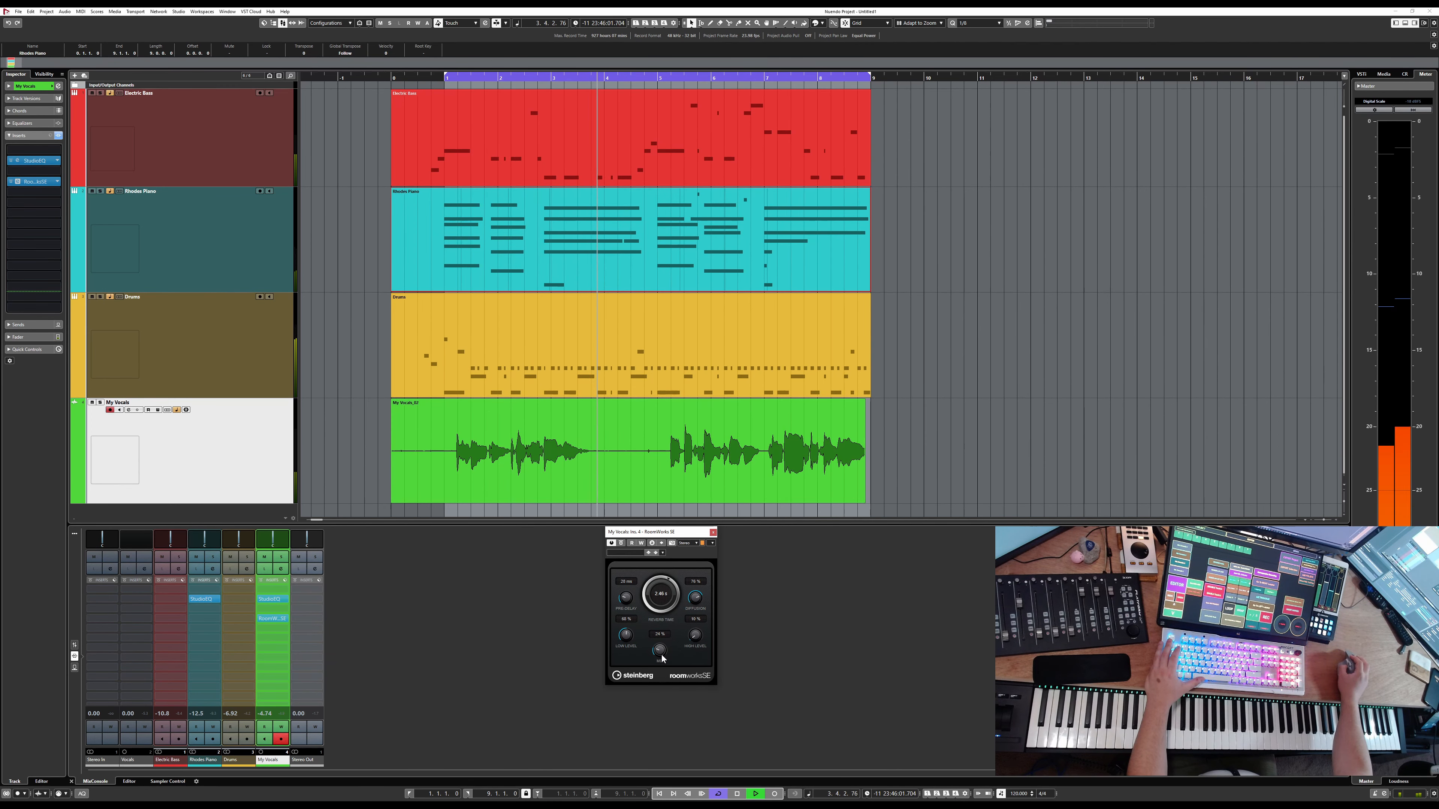
scroll(661, 655, down, 2)
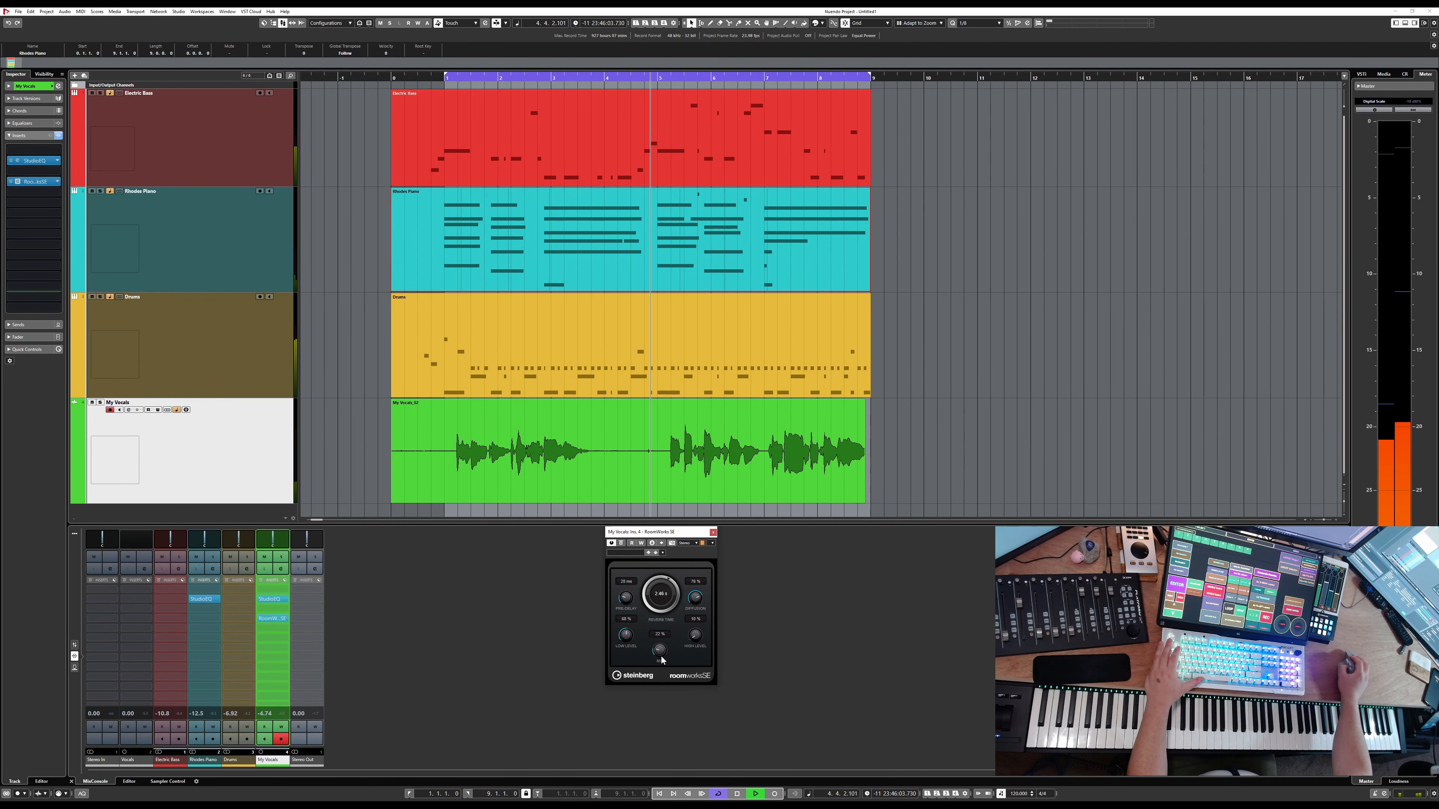
click(712, 532)
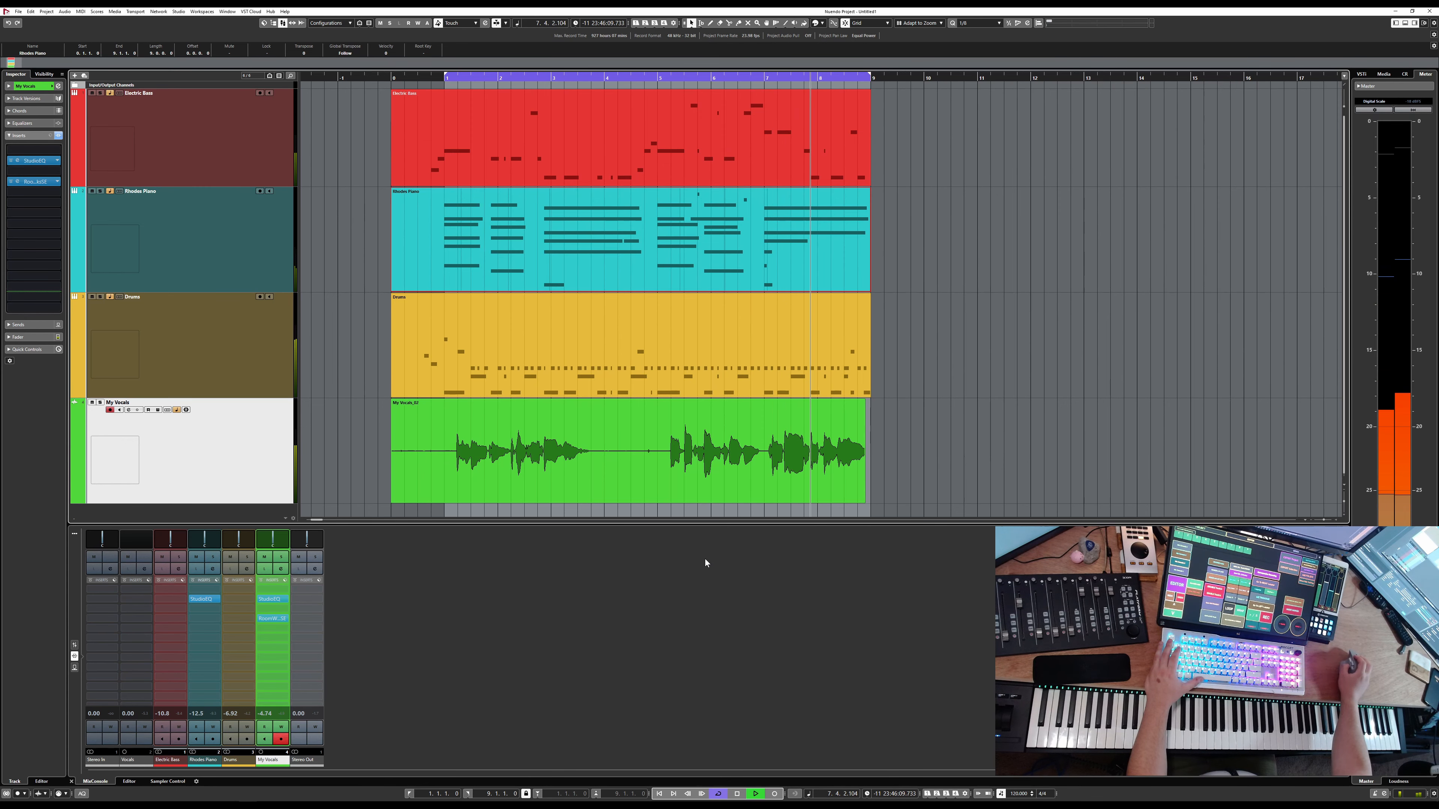
key(space)
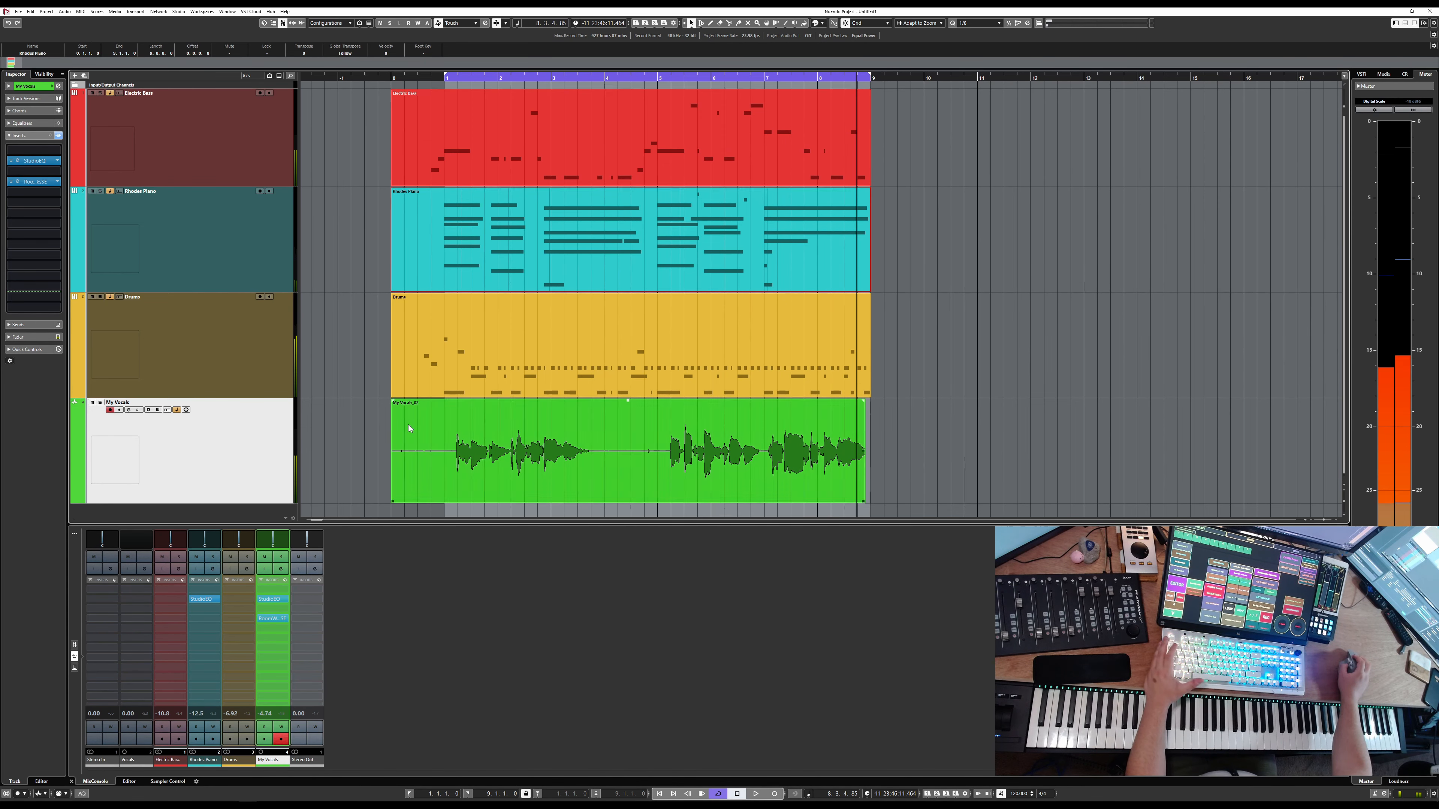
Step: Reopen RoomWorks SE on My Vocals and audition a short pass of the loop with its current settings
click(17, 181)
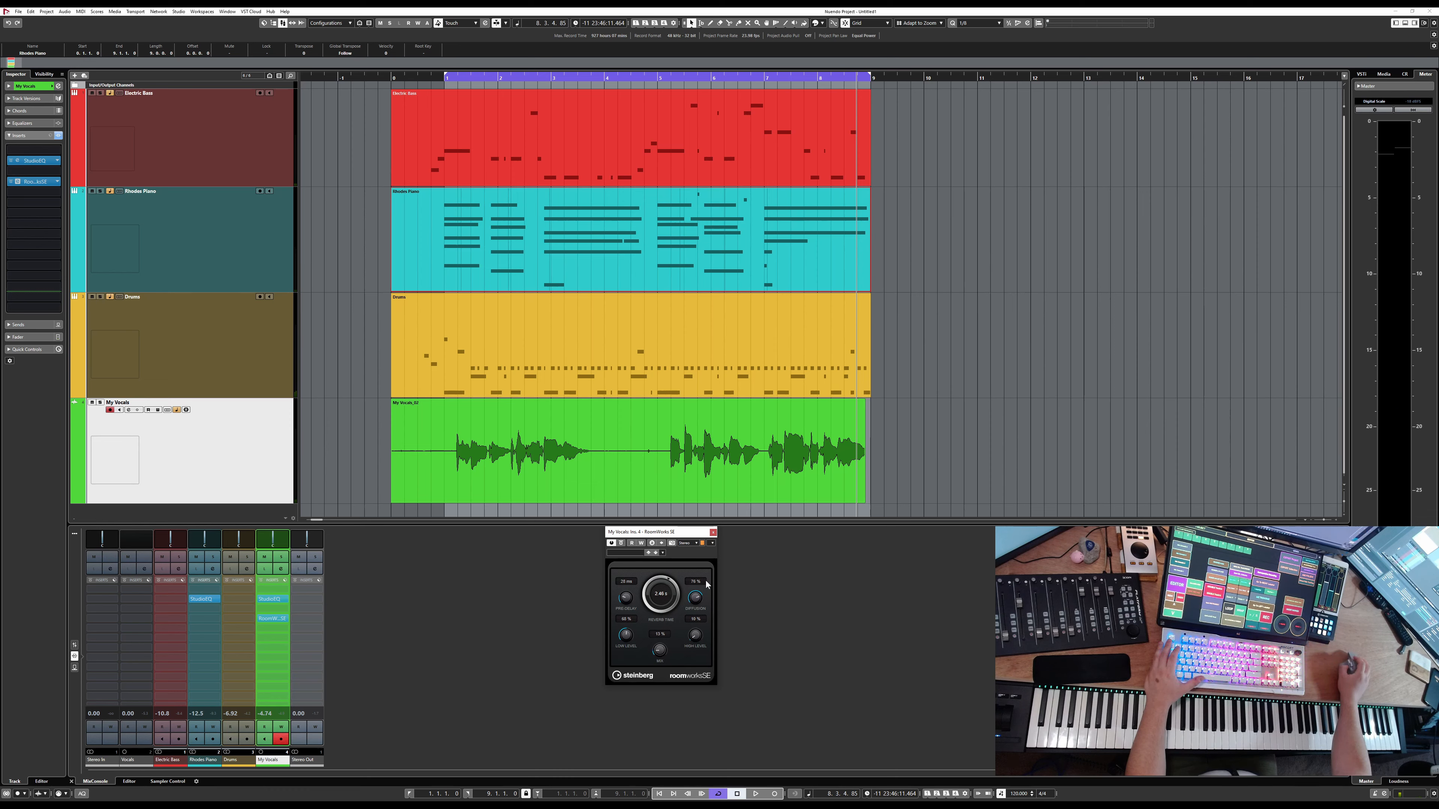
key(space)
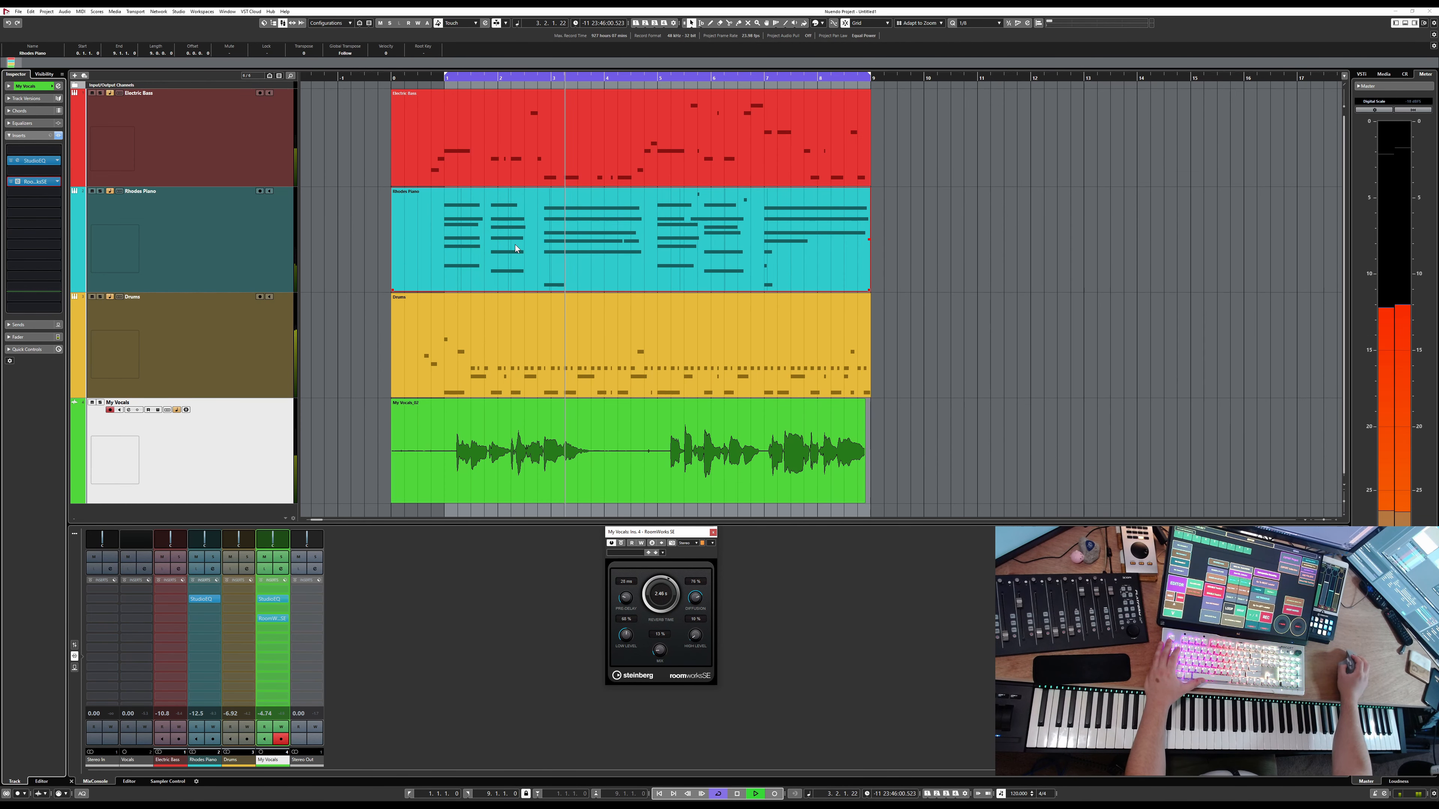
key(space)
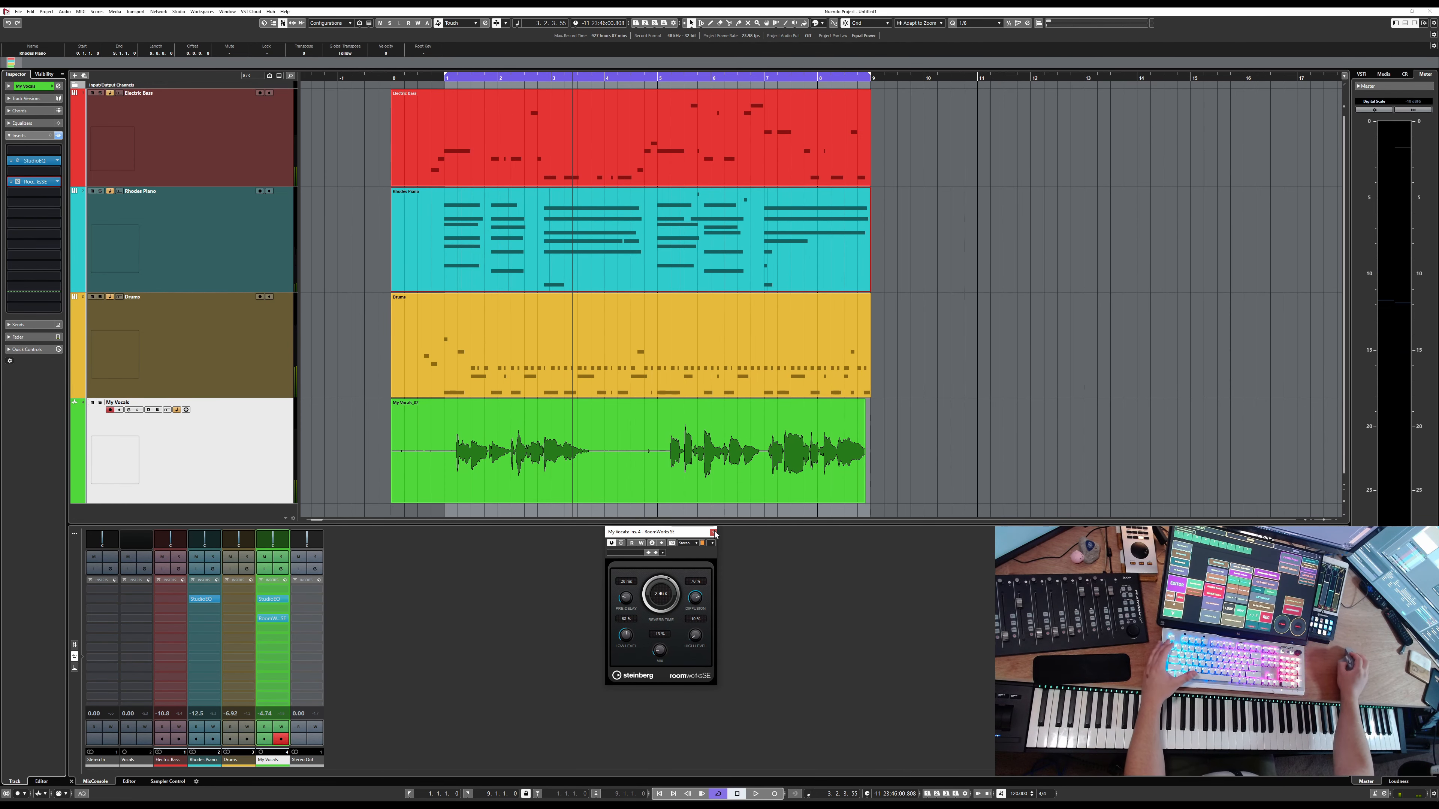